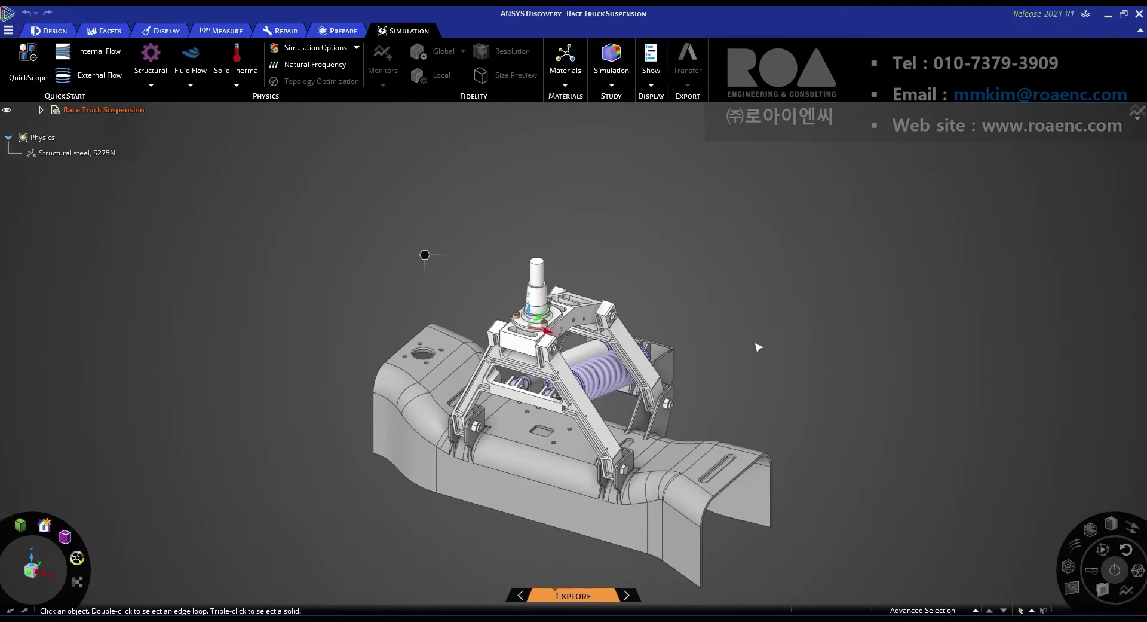
Inspect the race truck suspension assembly from another angle and switch from Explore to Refine mode.
{"action": "middle_click_drag", "start_coordinate": [615, 371], "coordinate": [568, 368]}
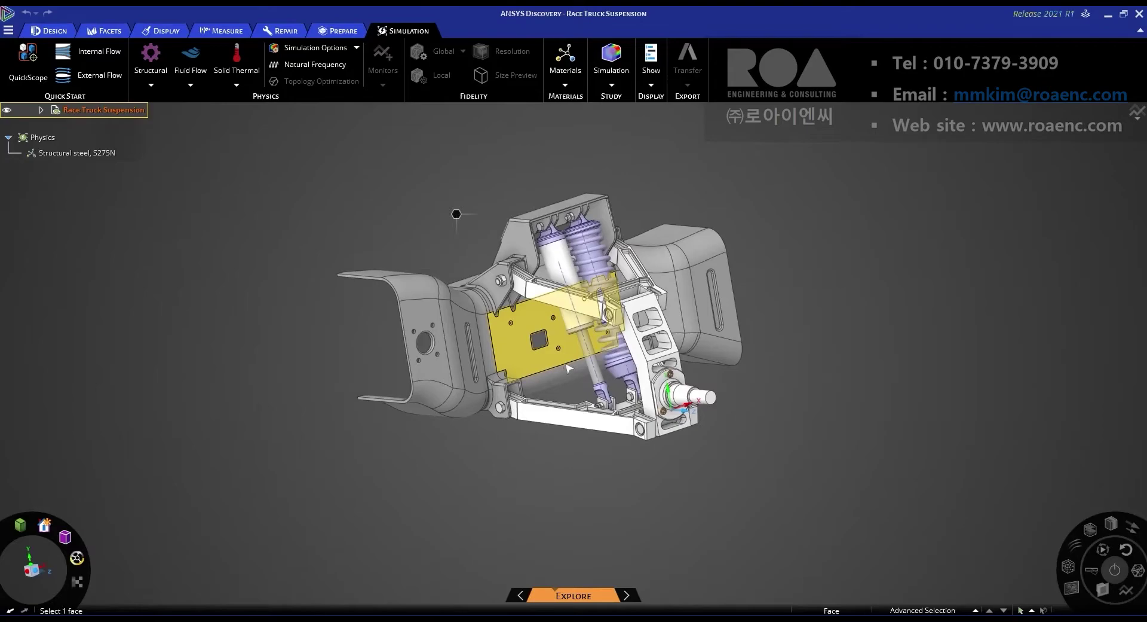
{"action": "middle_click_drag", "start_coordinate": [577, 371], "coordinate": [621, 394]}
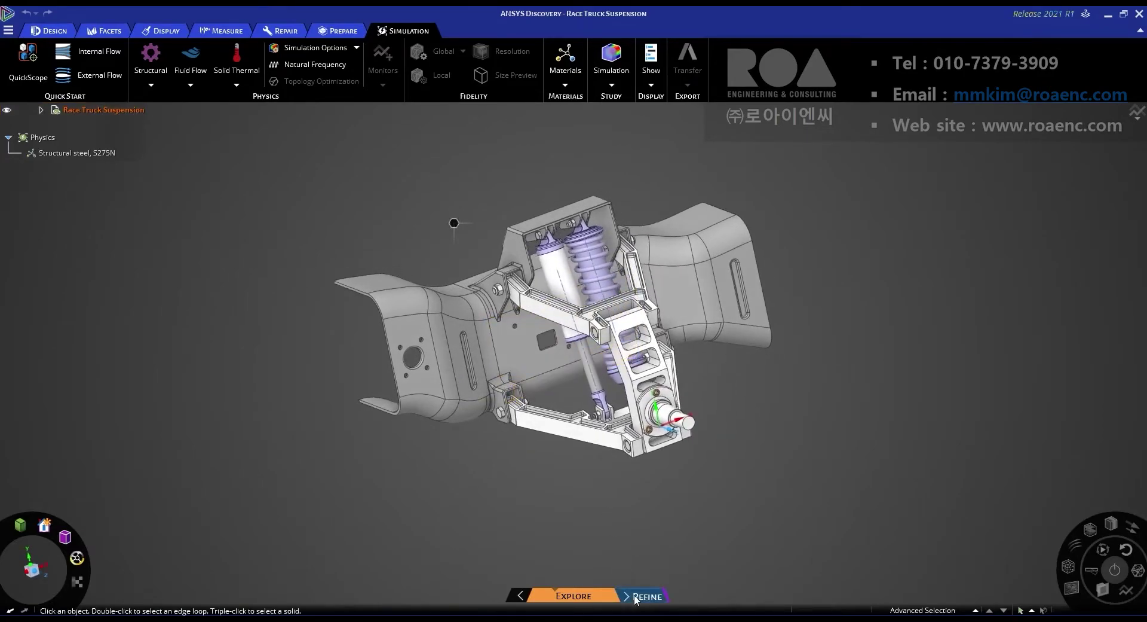
{"action": "left_click", "coordinate": [644, 596]}
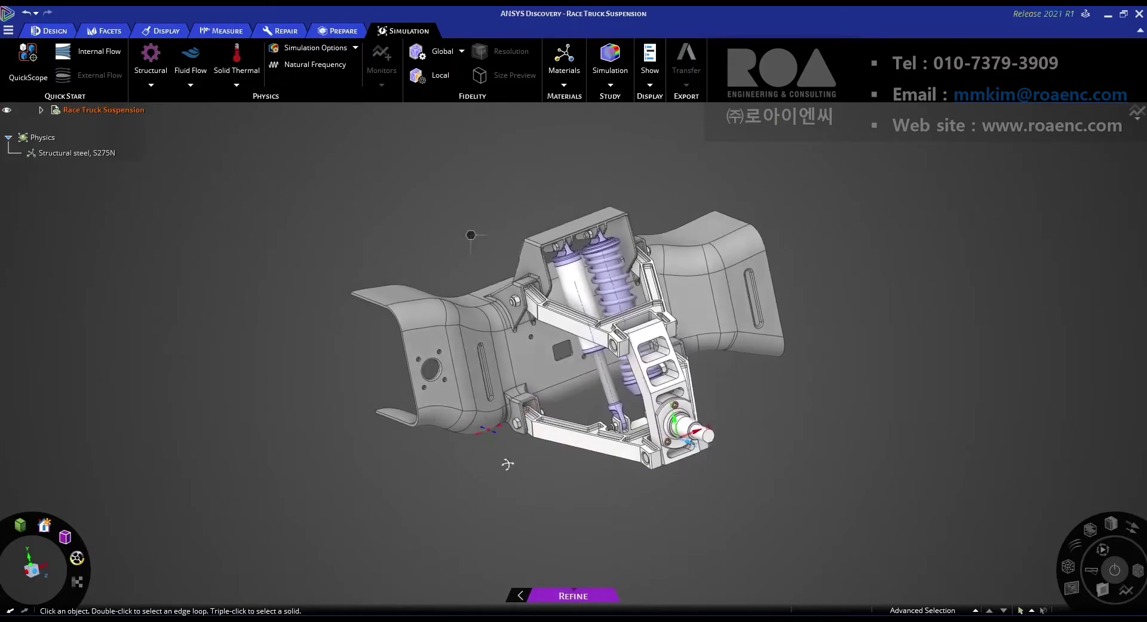
Exclude the Chassis and Struts components of the Race Truck Suspension from the simulation and hide both.
{"action": "left_click", "coordinate": [39, 115]}
{"action": "left_click", "coordinate": [40, 110]}
{"action": "left_click", "coordinate": [64, 126]}
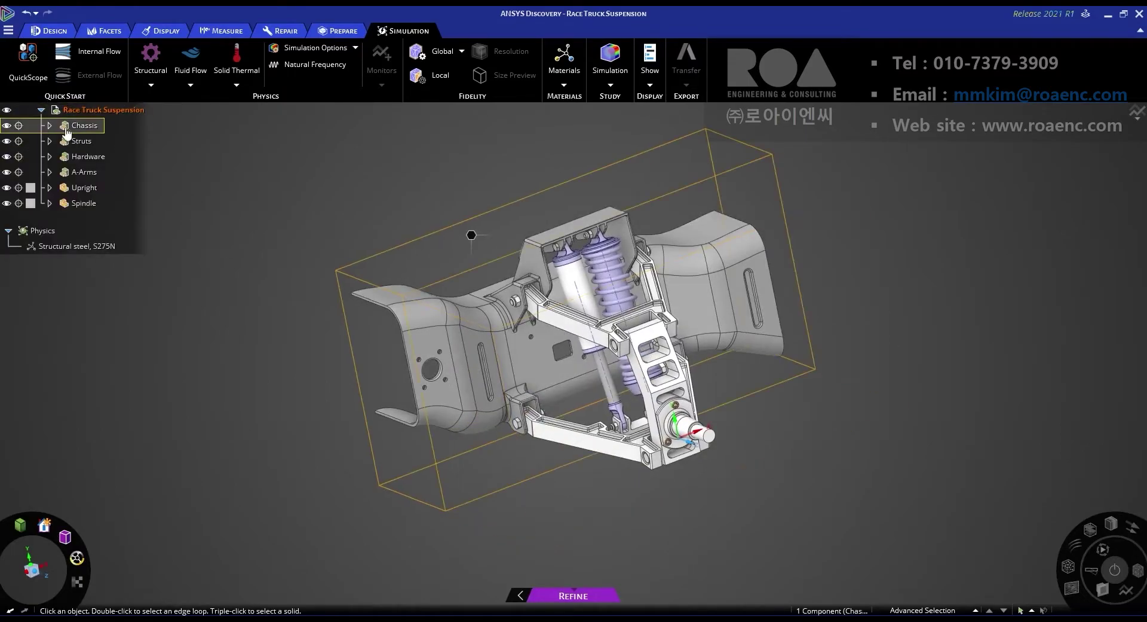
{"action": "left_click", "coordinate": [19, 126]}
{"action": "left_click", "coordinate": [19, 141]}
{"action": "left_click", "coordinate": [18, 141]}
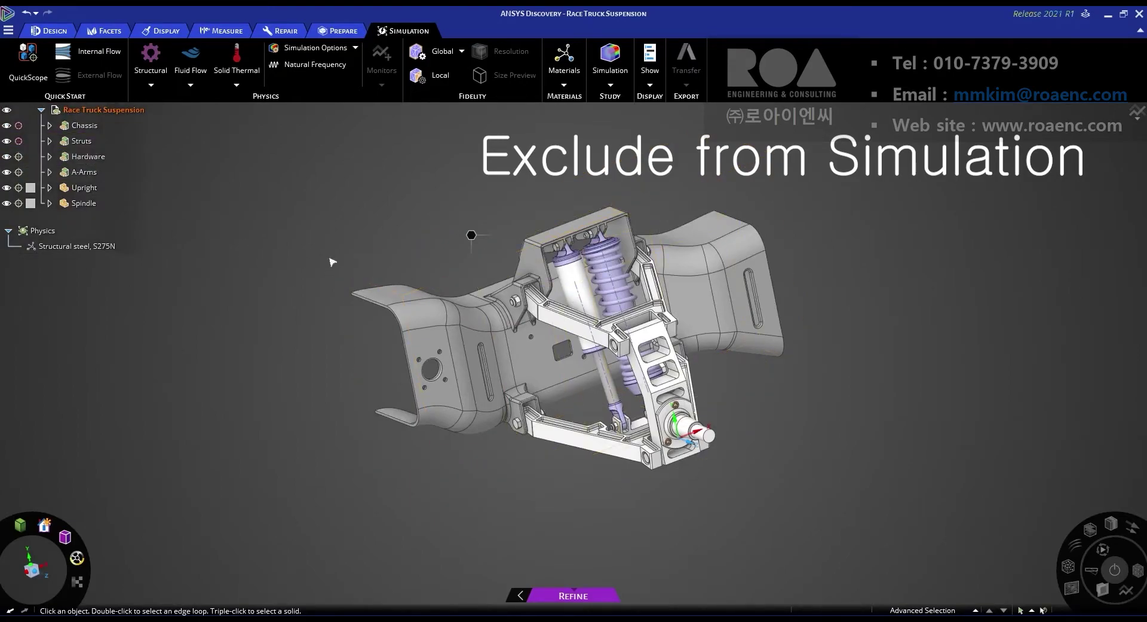
{"action": "left_click", "coordinate": [7, 141]}
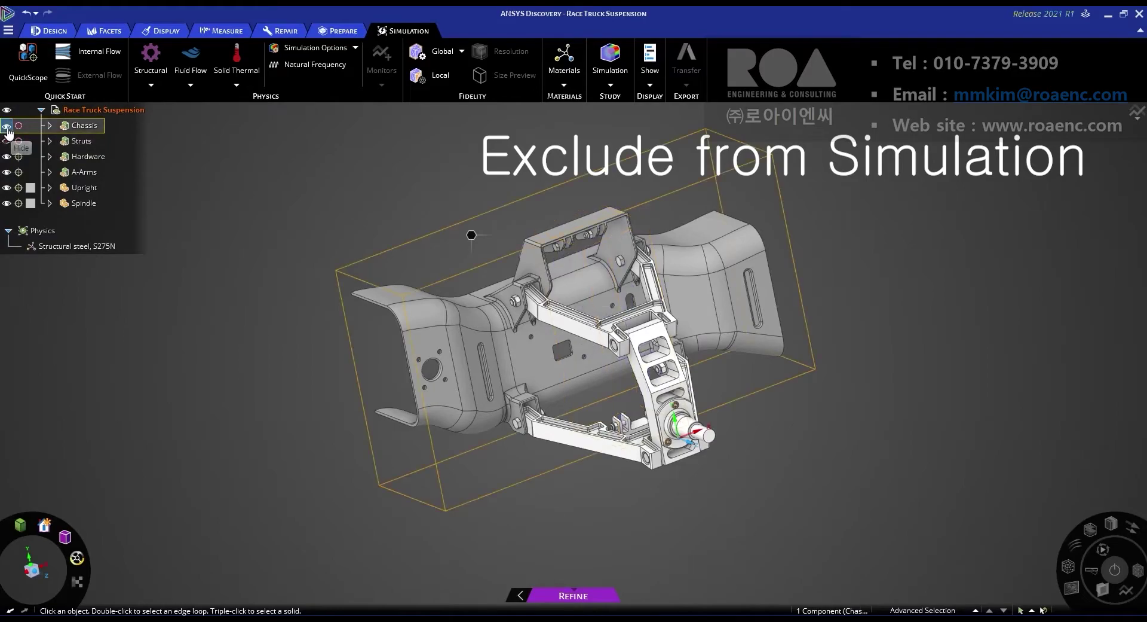
{"action": "left_click", "coordinate": [6, 126]}
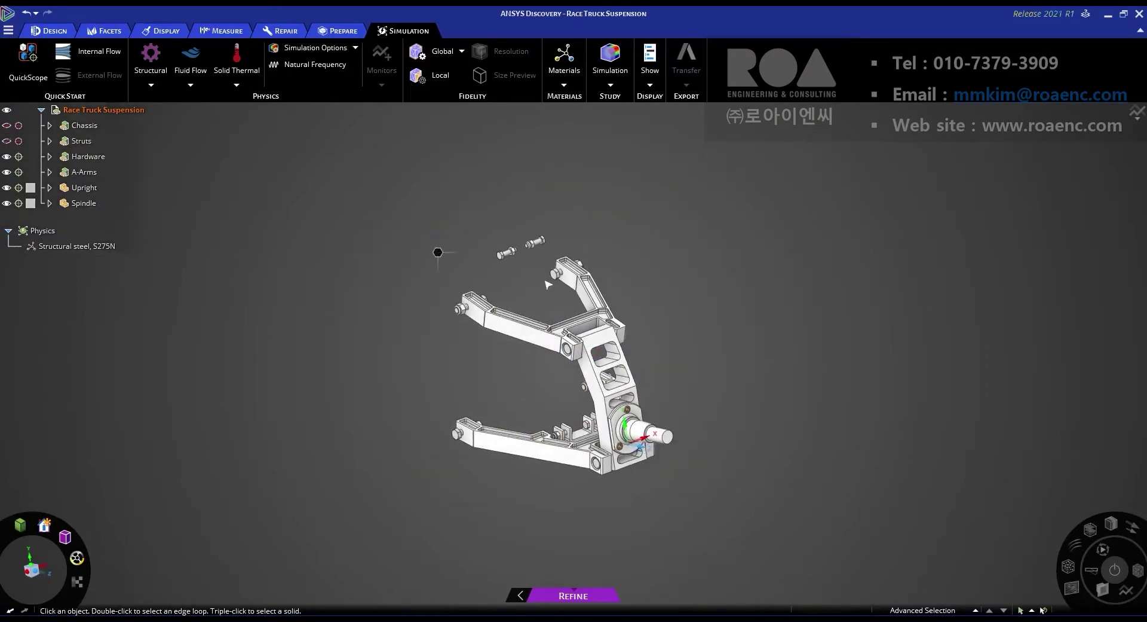
Exclude the bolts and nuts at the upper A-arm ends and the two loose strut bolts from the simulation, and hide them.
{"action": "scroll", "coordinate": [548, 284], "scroll_direction": "up", "scroll_amount": 5}
{"action": "scroll", "coordinate": [555, 226], "scroll_direction": "up", "scroll_amount": 3}
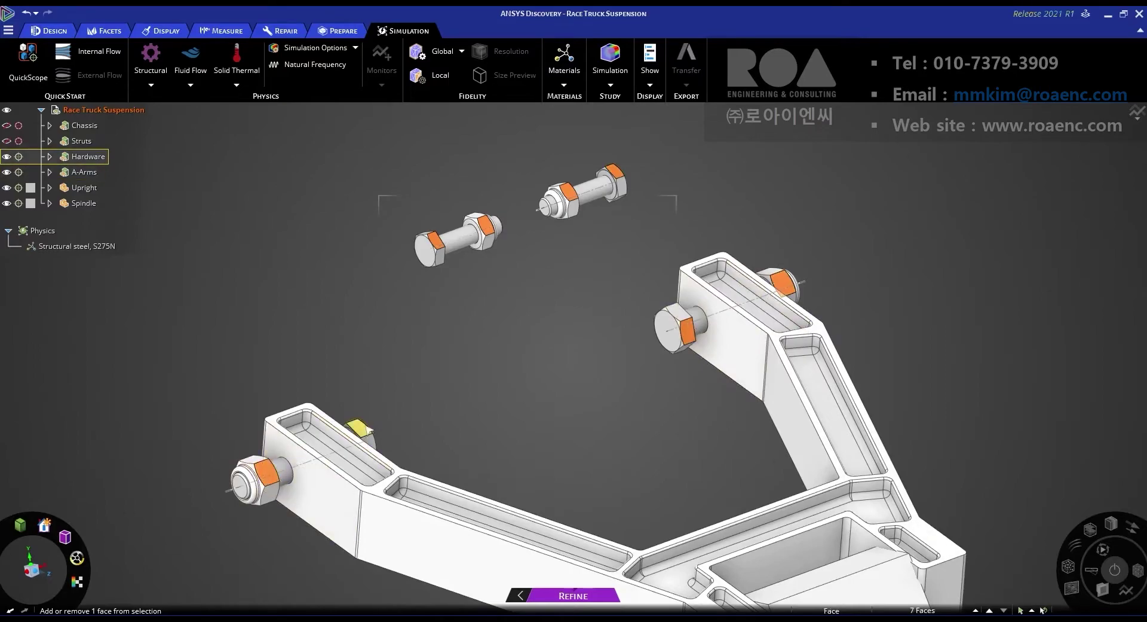
{"action": "right_click", "coordinate": [379, 274]}
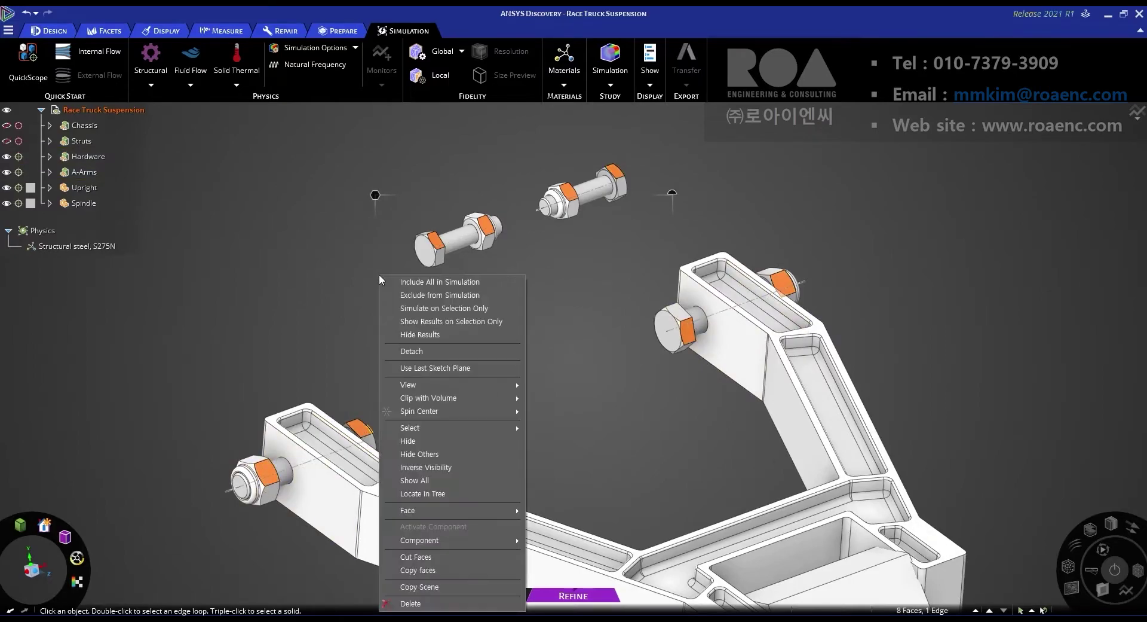
{"action": "left_click", "coordinate": [427, 295]}
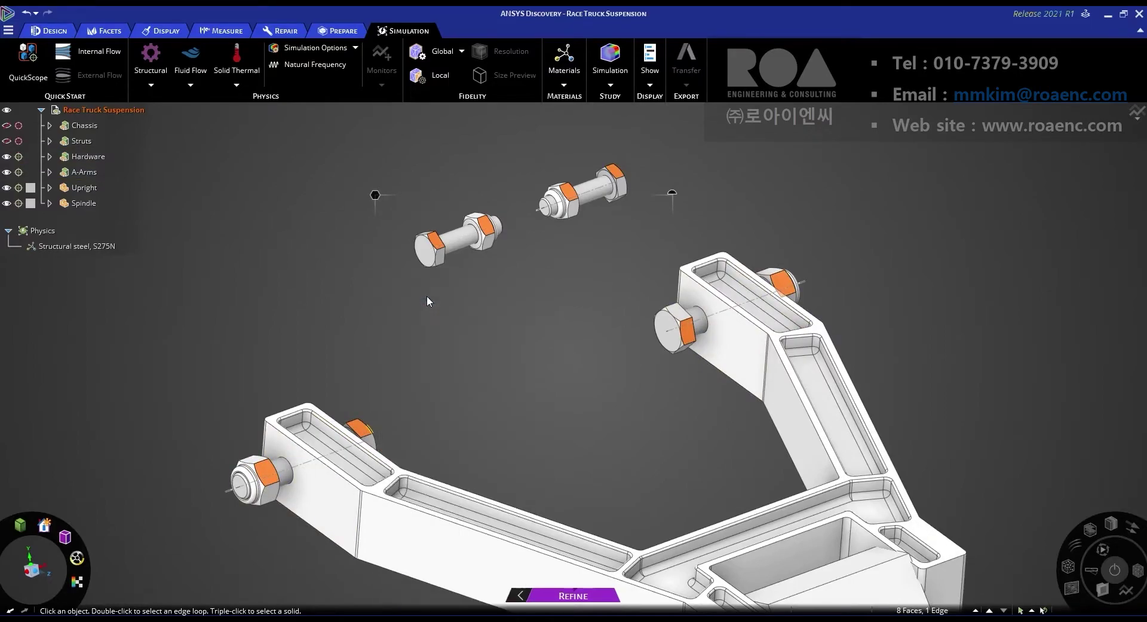
{"action": "right_click", "coordinate": [392, 292]}
{"action": "left_click", "coordinate": [469, 455]}
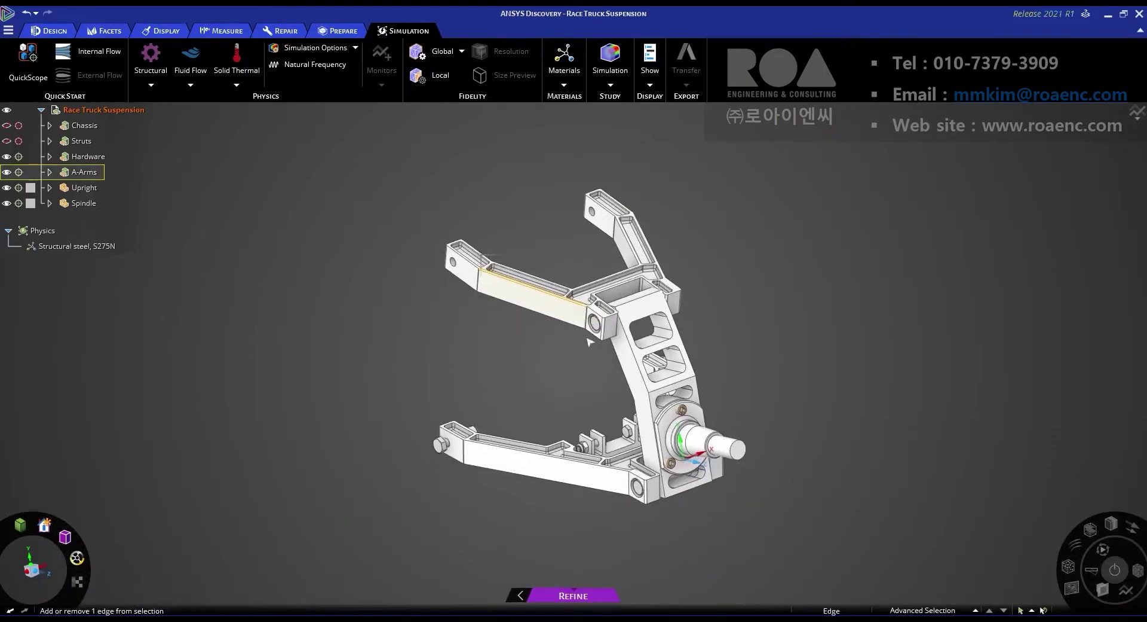
Exclude the bolts and nuts at the lower A-arm's chassis ends and strut brackets from the simulation, and hide them.
{"action": "middle_click_drag", "start_coordinate": [589, 341], "coordinate": [475, 374]}
{"action": "scroll", "coordinate": [391, 433], "scroll_direction": "up", "scroll_amount": 5}
{"action": "left_click", "coordinate": [391, 433]}
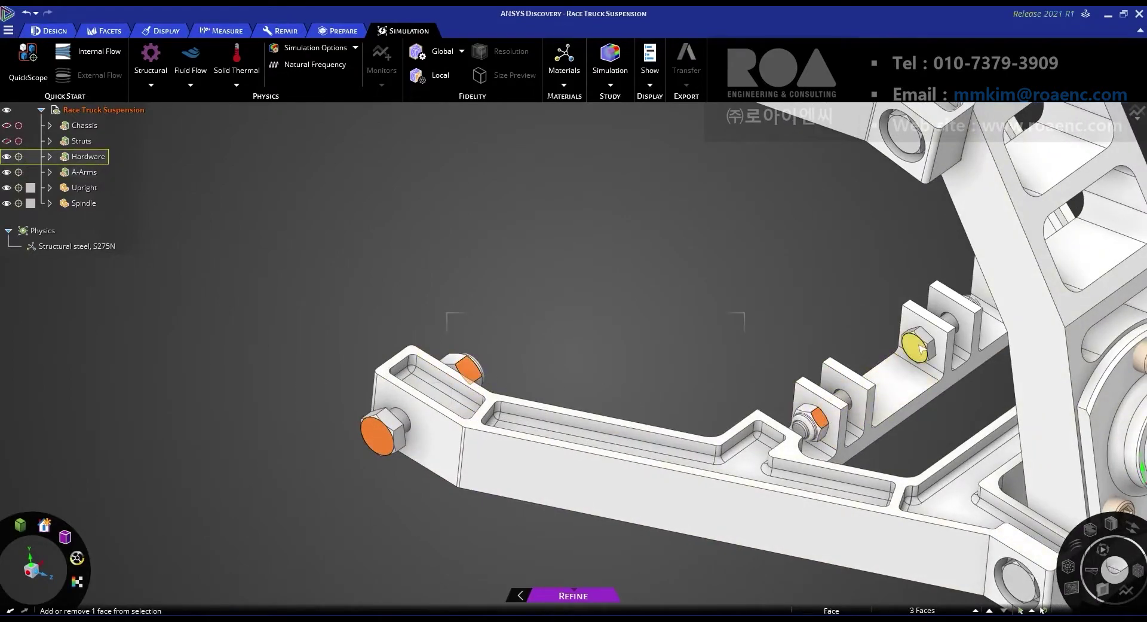
{"action": "middle_click_drag", "start_coordinate": [921, 345], "coordinate": [837, 239]}
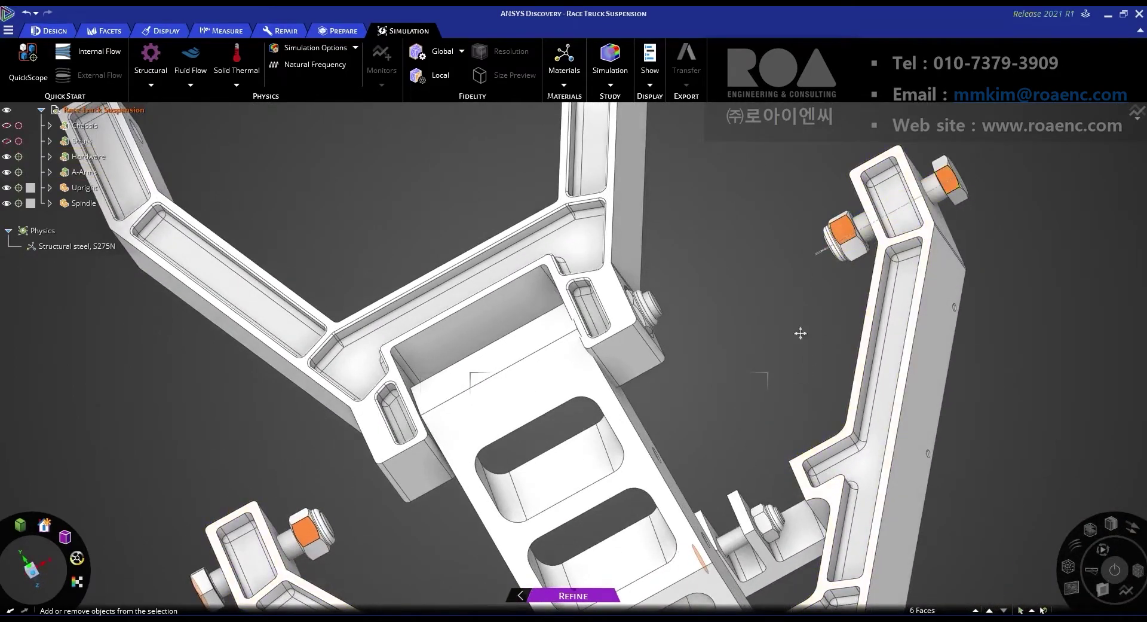
{"action": "middle_click_drag", "start_coordinate": [804, 356], "coordinate": [775, 364]}
{"action": "left_click", "coordinate": [757, 417], "text": "ctrl"}
{"action": "right_click", "coordinate": [717, 263]}
{"action": "right_click", "coordinate": [704, 223]}
{"action": "key", "text": "Escape"}
Exclude the bolts and nuts joining the upper and lower A-arms to the upright from the simulation, and hide them.
{"action": "middle_click_drag", "start_coordinate": [751, 383], "coordinate": [554, 356]}
{"action": "scroll", "coordinate": [565, 327], "scroll_direction": "down", "scroll_amount": 5}
{"action": "scroll", "coordinate": [553, 281], "scroll_direction": "up", "scroll_amount": 5}
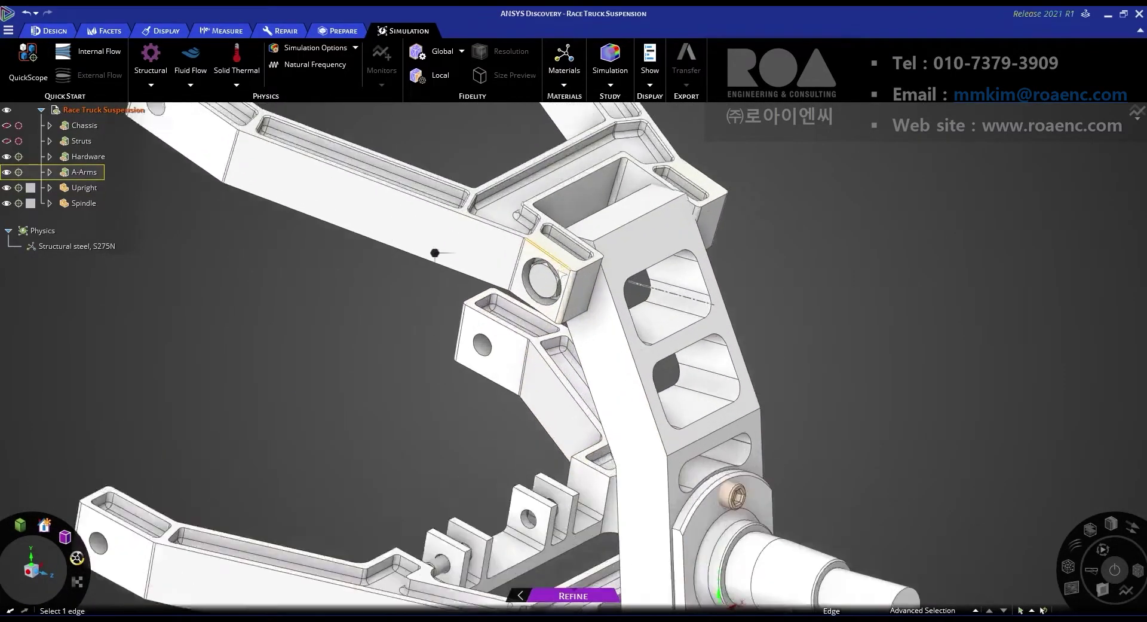
{"action": "left_click", "coordinate": [543, 290]}
{"action": "middle_click_drag", "start_coordinate": [585, 280], "coordinate": [400, 246]}
{"action": "scroll", "coordinate": [720, 211], "scroll_direction": "up", "scroll_amount": 5}
{"action": "left_click", "coordinate": [721, 210], "text": "ctrl"}
{"action": "scroll", "coordinate": [658, 239], "scroll_direction": "down", "scroll_amount": 10}
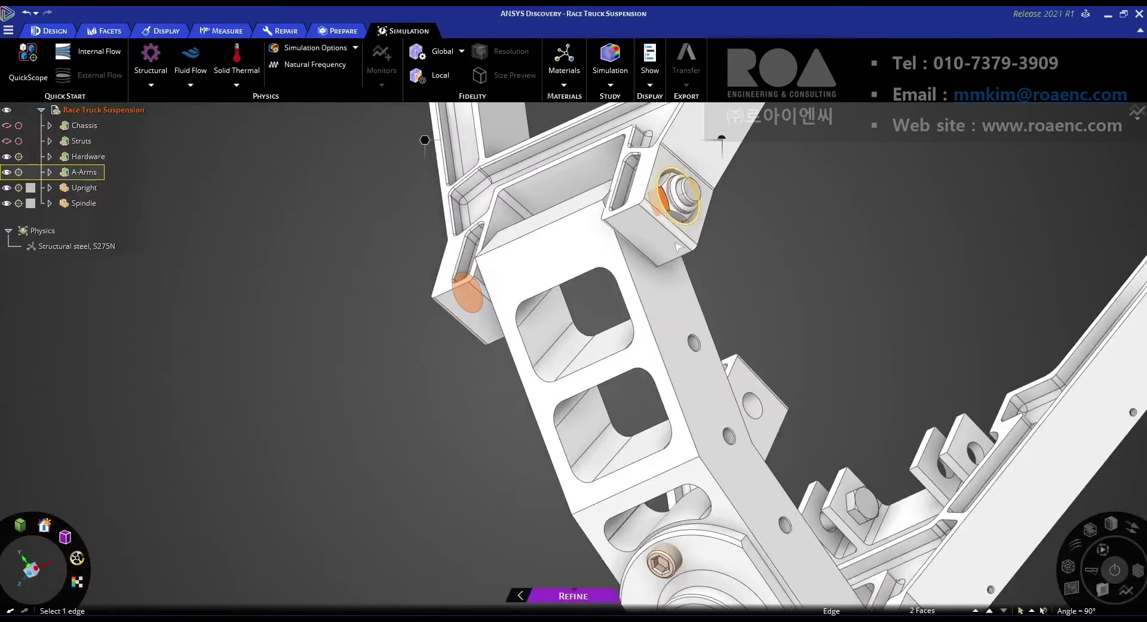
{"action": "middle_click_drag", "start_coordinate": [633, 251], "coordinate": [656, 205]}
{"action": "scroll", "coordinate": [748, 386], "scroll_direction": "up", "scroll_amount": 6}
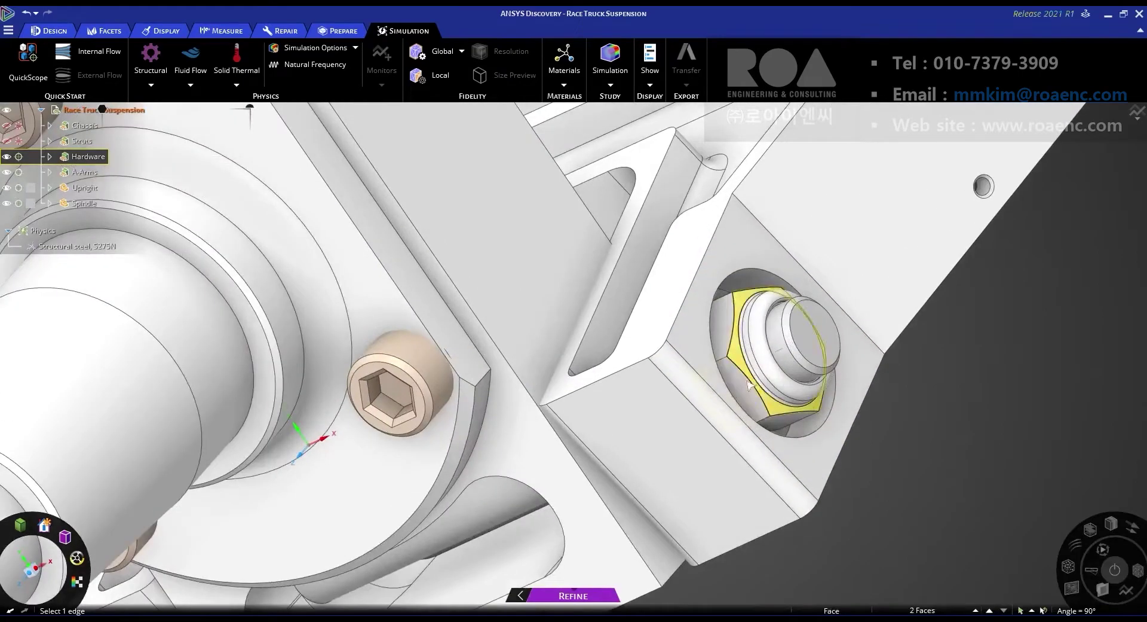
{"action": "scroll", "coordinate": [800, 369], "scroll_direction": "down", "scroll_amount": 5}
{"action": "middle_click_drag", "start_coordinate": [800, 369], "coordinate": [538, 382]}
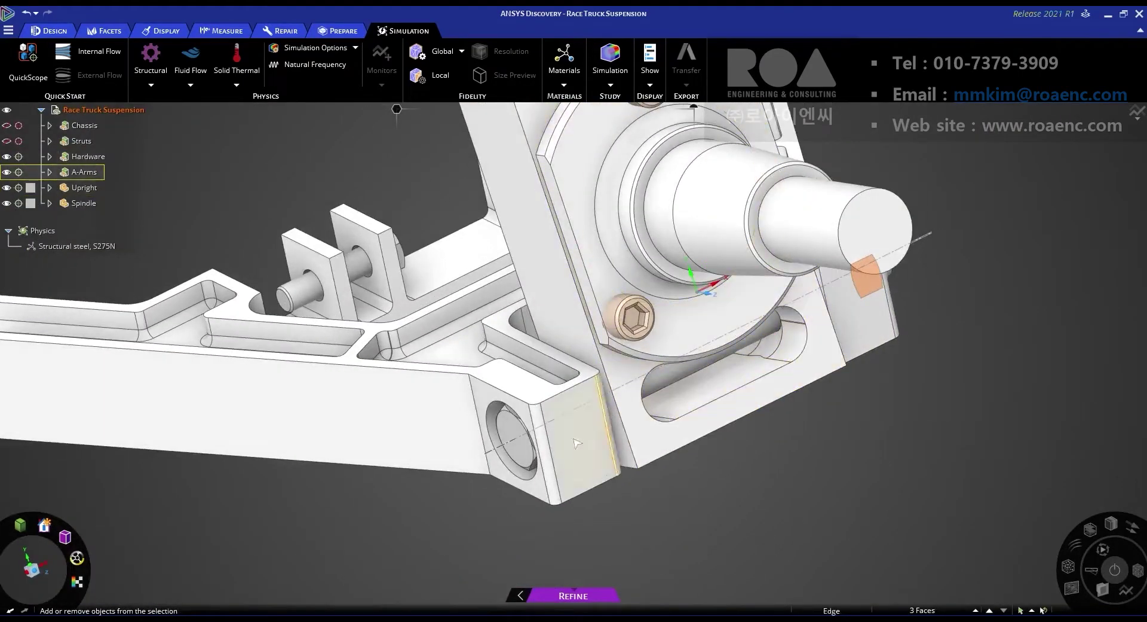
{"action": "scroll", "coordinate": [486, 432], "scroll_direction": "up", "scroll_amount": 6}
{"action": "left_click", "coordinate": [486, 431], "text": "ctrl"}
{"action": "scroll", "coordinate": [486, 431], "scroll_direction": "down", "scroll_amount": 6}
{"action": "middle_click_drag", "start_coordinate": [640, 491], "coordinate": [374, 203]}
{"action": "right_click", "coordinate": [374, 204]}
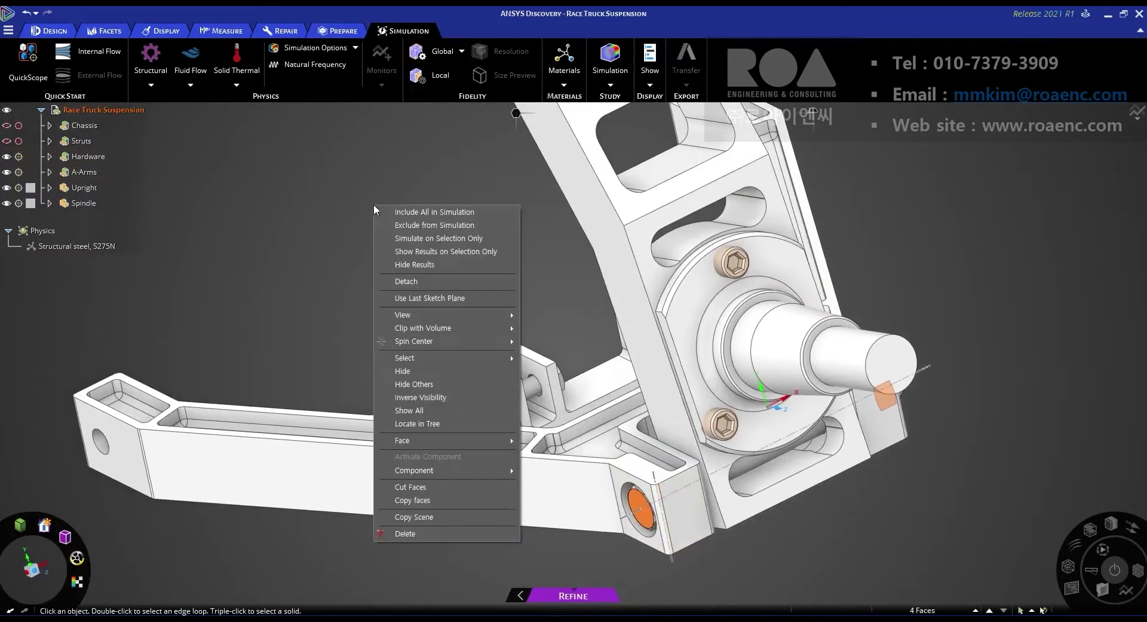
{"action": "left_click", "coordinate": [447, 227]}
{"action": "right_click", "coordinate": [417, 198]}
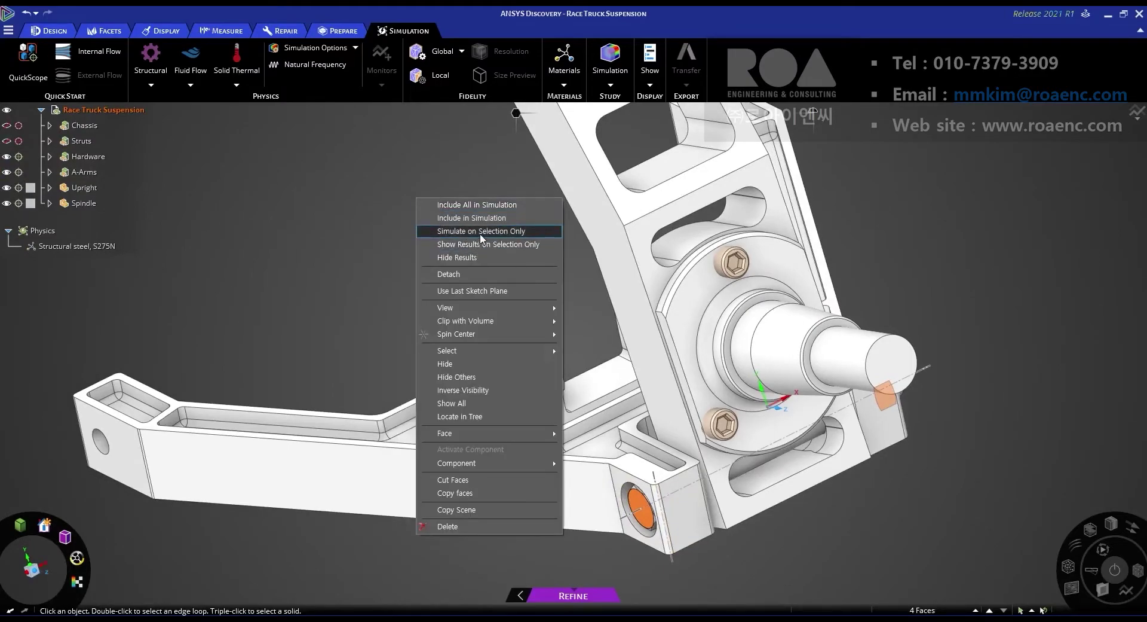
{"action": "left_click", "coordinate": [465, 365]}
Exclude the leftover bolt in the lower A-arm's strut bracket from the simulation and hide it.
{"action": "scroll", "coordinate": [526, 395], "scroll_direction": "up", "scroll_amount": 6}
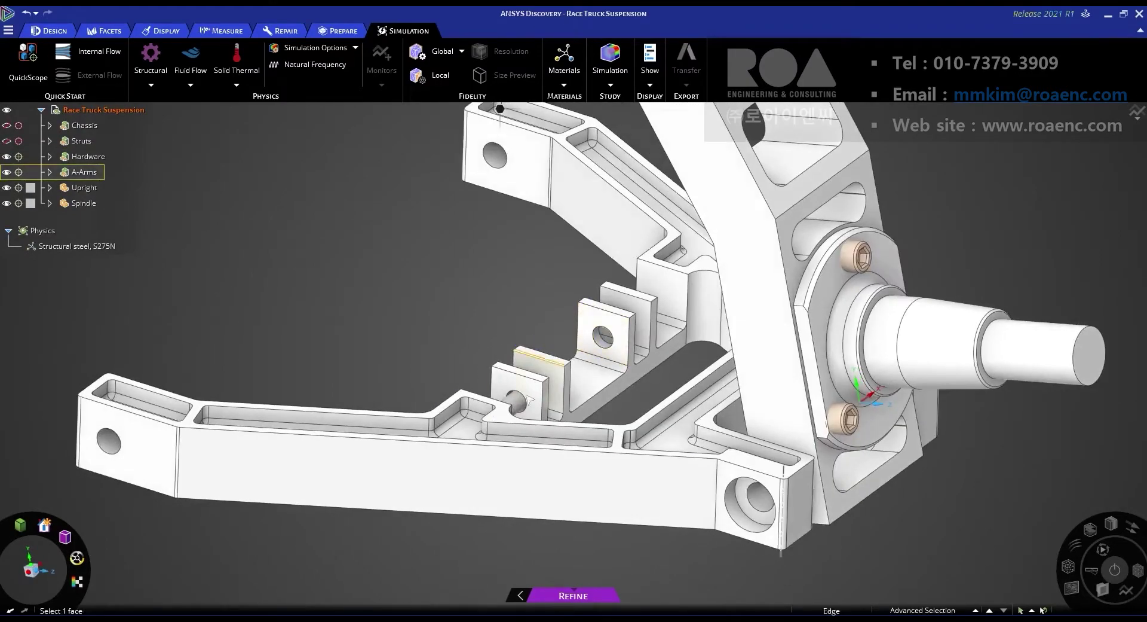
{"action": "left_click", "coordinate": [562, 366]}
{"action": "right_click", "coordinate": [389, 246]}
{"action": "left_click", "coordinate": [430, 261]}
{"action": "right_click", "coordinate": [378, 198]}
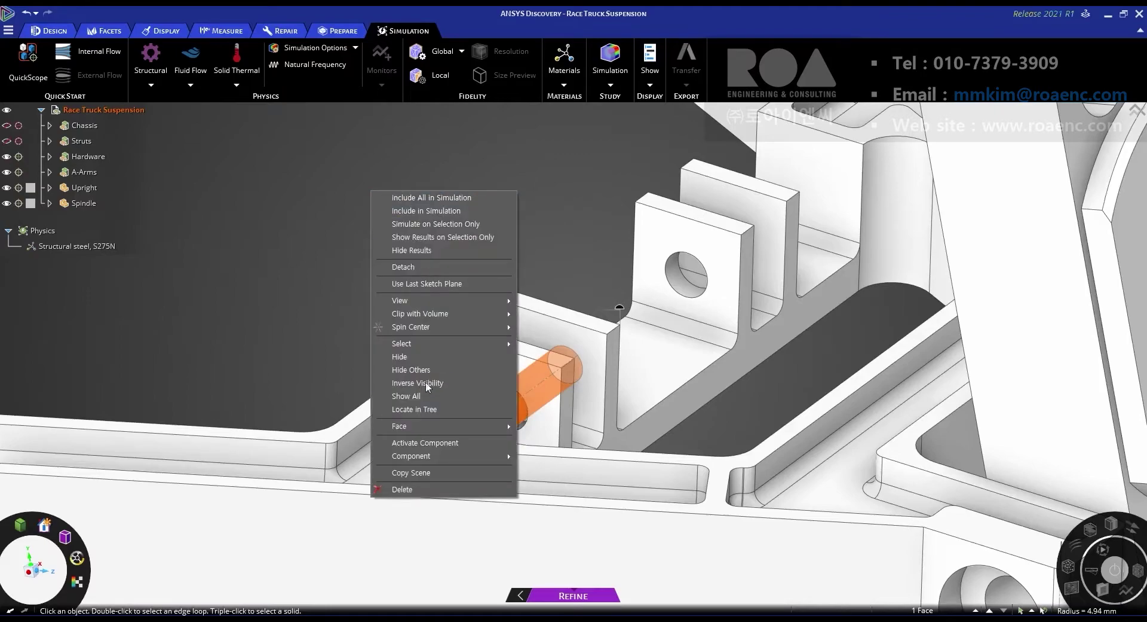
{"action": "left_click", "coordinate": [409, 362]}
Add a hinged structural support to the two chassis-side bolt holes of the upper A-arm.
{"action": "scroll", "coordinate": [440, 254], "scroll_direction": "down", "scroll_amount": 6}
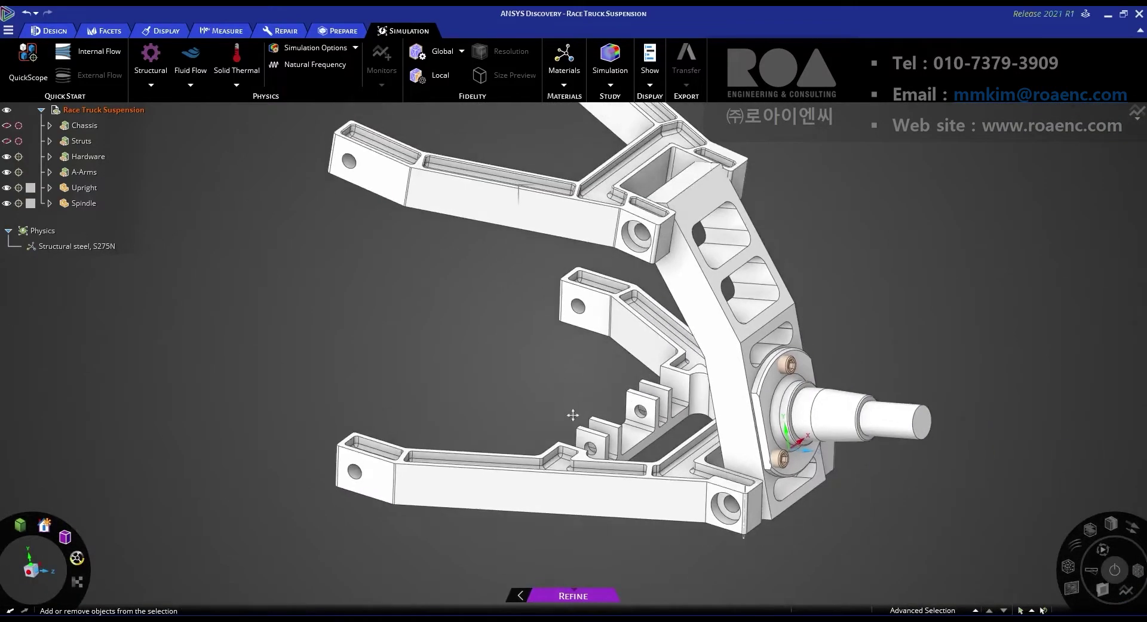
{"action": "middle_click_drag", "start_coordinate": [573, 415], "coordinate": [603, 369]}
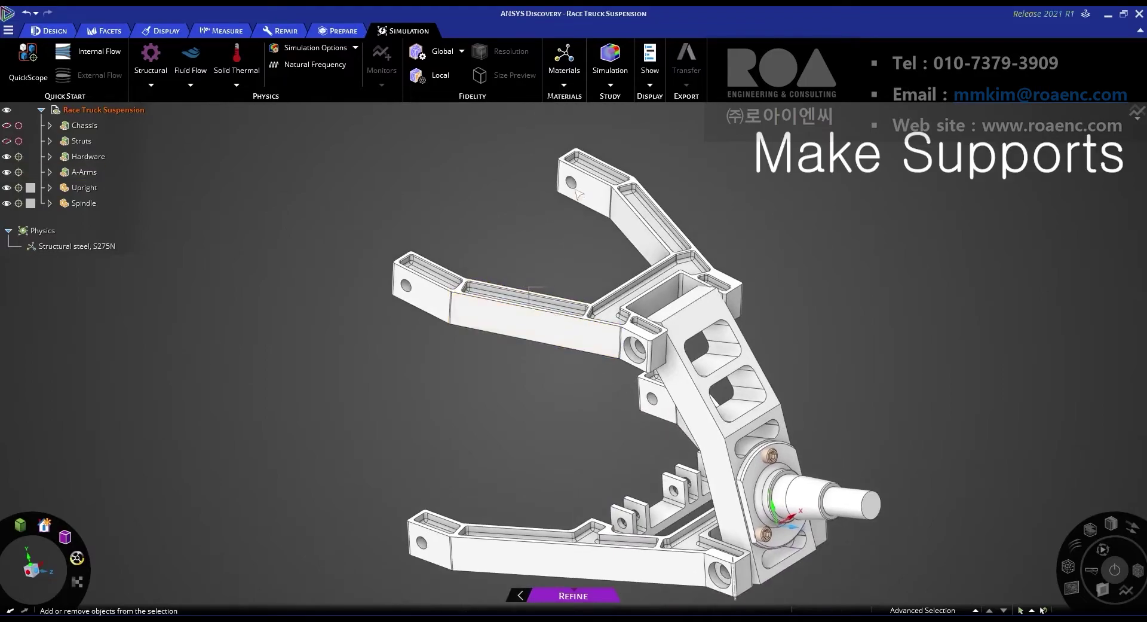
{"action": "scroll", "coordinate": [567, 190], "scroll_direction": "up", "scroll_amount": 5}
{"action": "left_click", "coordinate": [566, 189]}
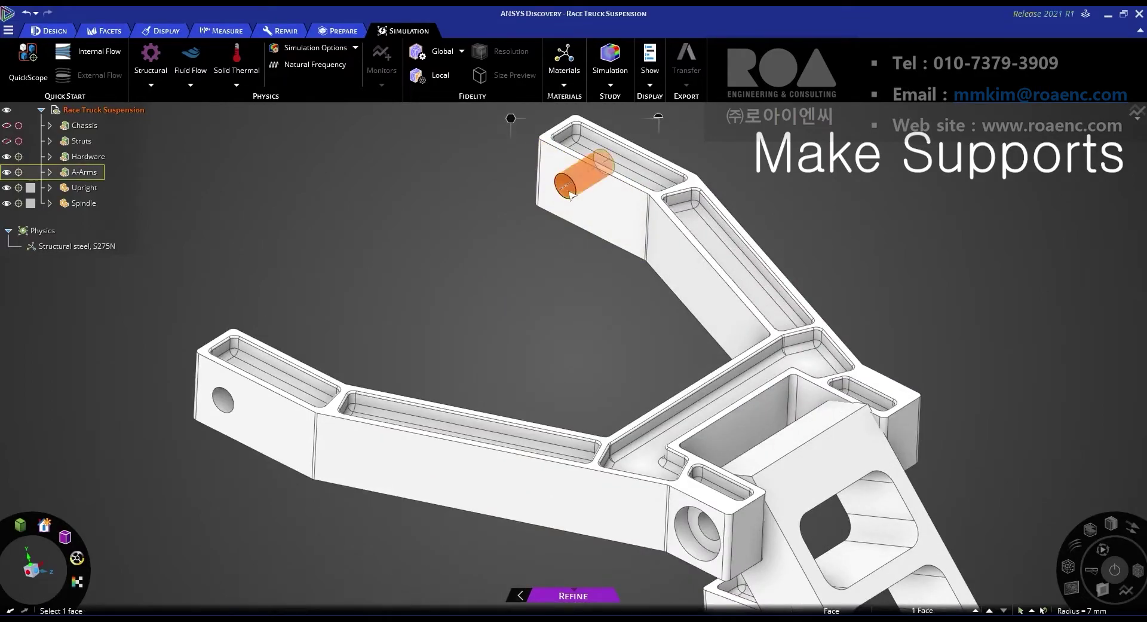
{"action": "scroll", "coordinate": [225, 408], "scroll_direction": "up", "scroll_amount": 2}
{"action": "left_click", "coordinate": [225, 406], "text": "ctrl"}
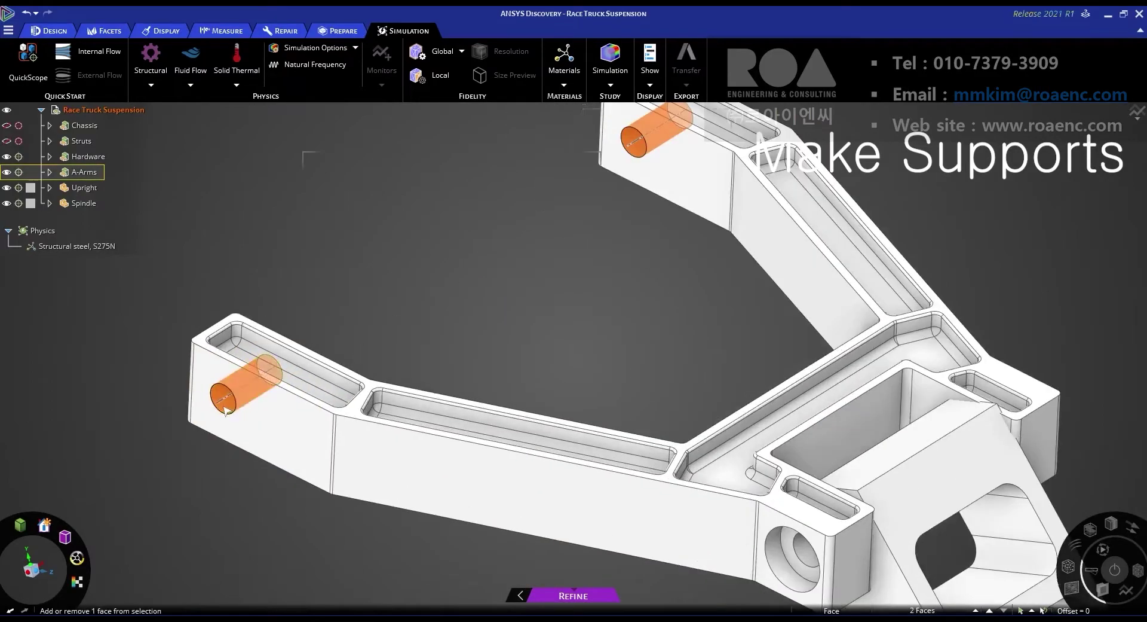
{"action": "right_click", "coordinate": [305, 153]}
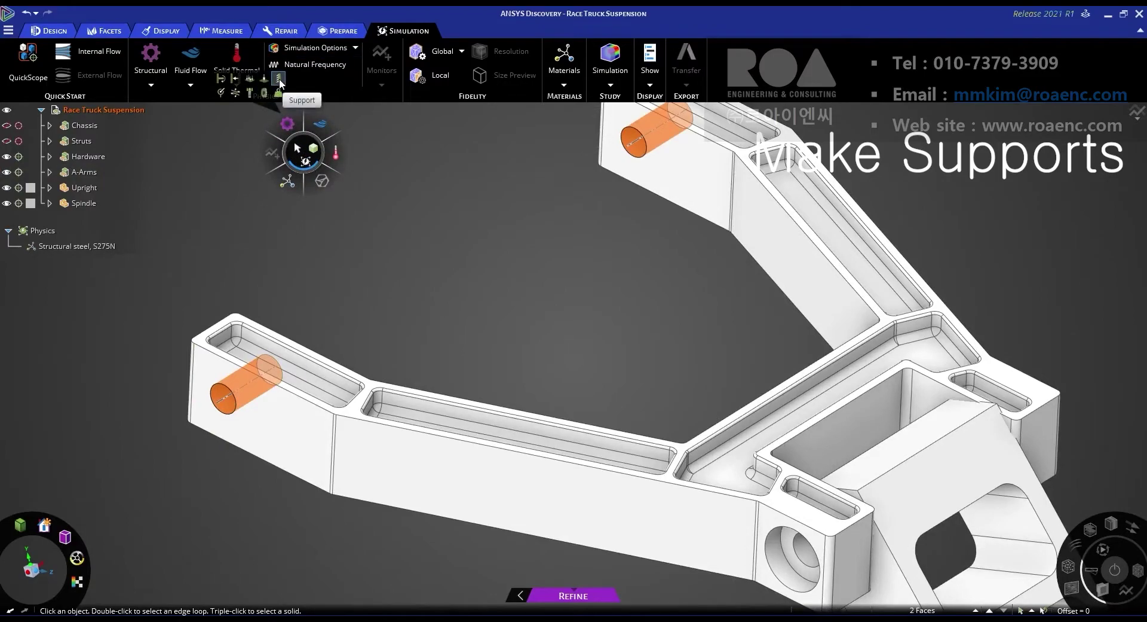
{"action": "left_click", "coordinate": [279, 79]}
{"action": "left_click", "coordinate": [365, 184]}
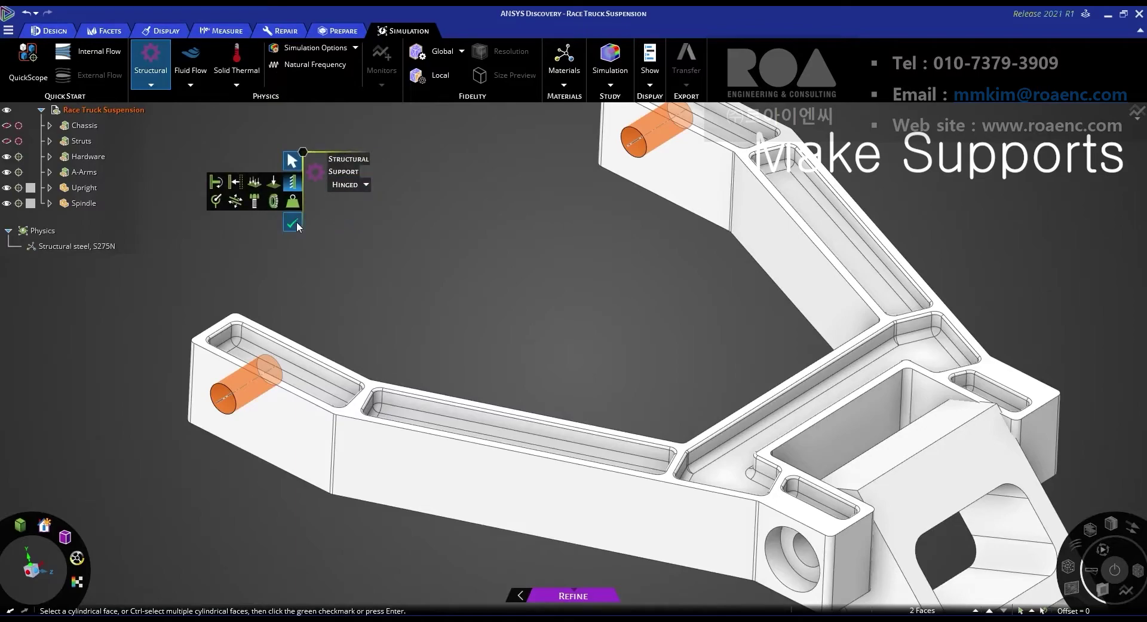
{"action": "key", "text": "Return"}
Add a hinged structural support to the two chassis-side bolt holes of the lower A-arm.
{"action": "scroll", "coordinate": [505, 213], "scroll_direction": "down", "scroll_amount": 3}
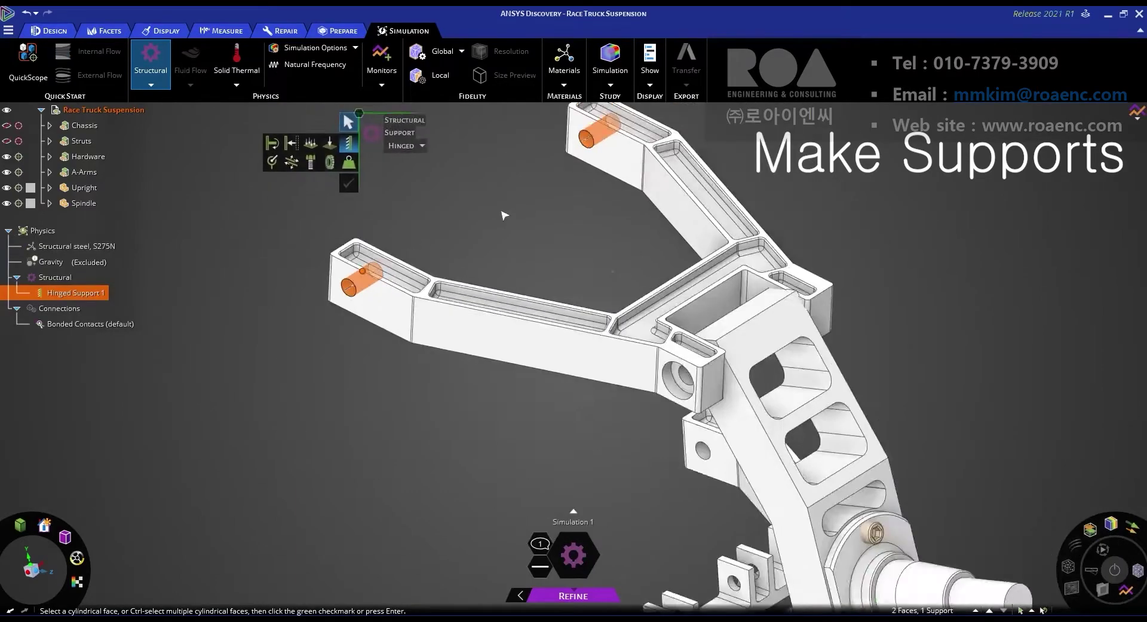
{"action": "middle_click_drag", "start_coordinate": [505, 212], "coordinate": [538, 227]}
{"action": "scroll", "coordinate": [609, 243], "scroll_direction": "up", "scroll_amount": 5}
{"action": "left_click", "coordinate": [658, 140], "text": "ctrl"}
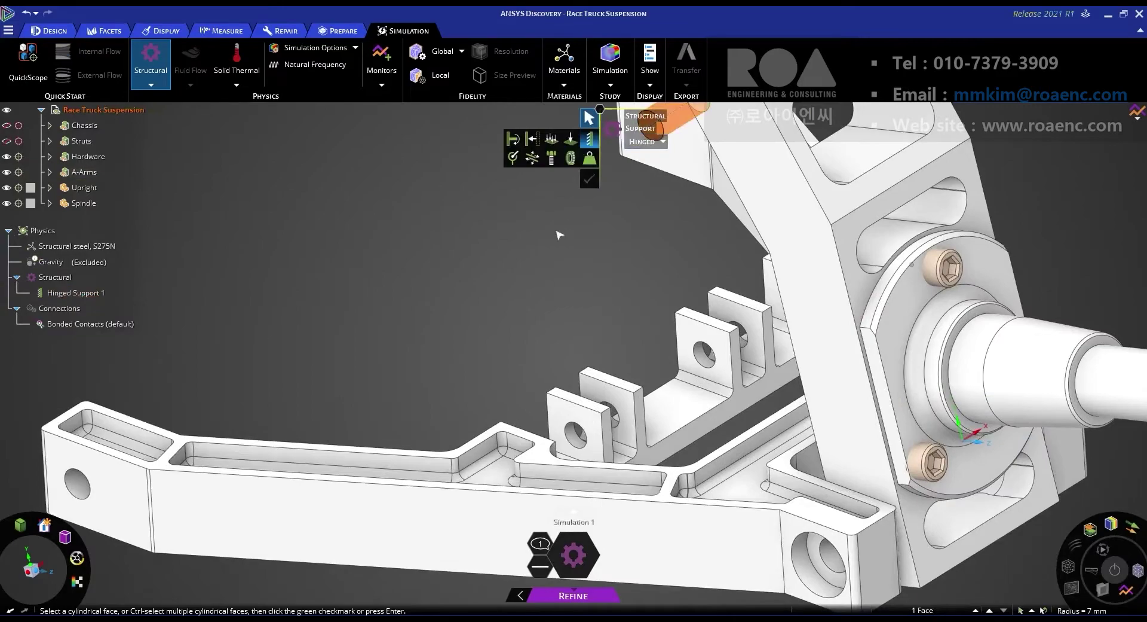
{"action": "middle_click_drag", "start_coordinate": [657, 141], "coordinate": [753, 208], "text": "shift"}
{"action": "mouse_move", "coordinate": [362, 301]}
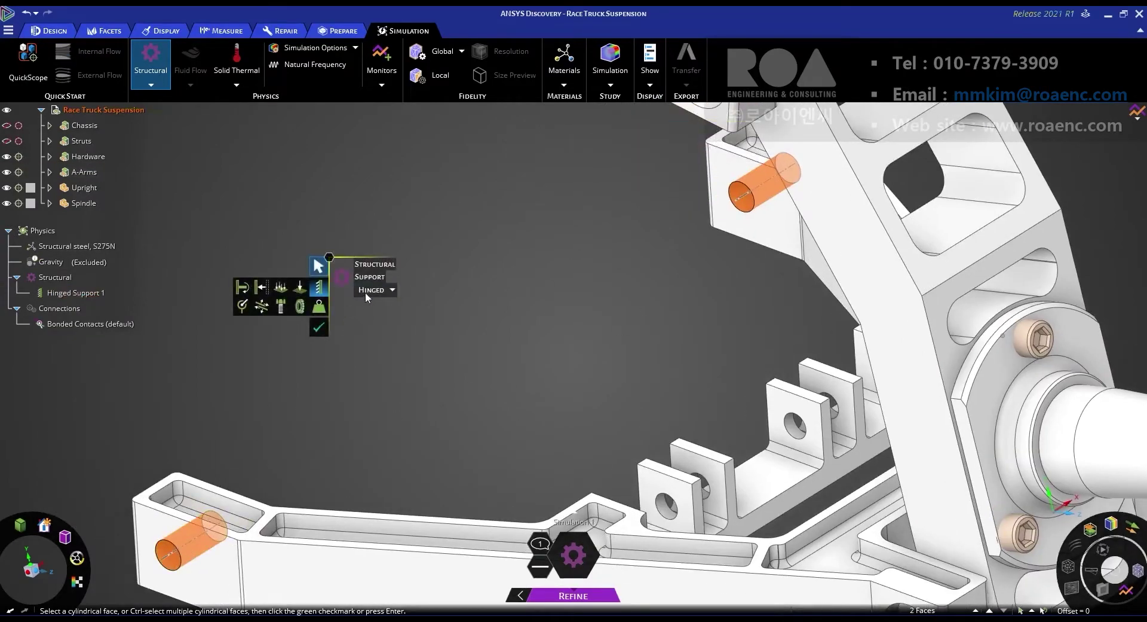
{"action": "left_click", "coordinate": [318, 329]}
Add a hinged structural support to the four strut bracket holes on the lower A-arm.
{"action": "scroll", "coordinate": [685, 500], "scroll_direction": "up", "scroll_amount": 3}
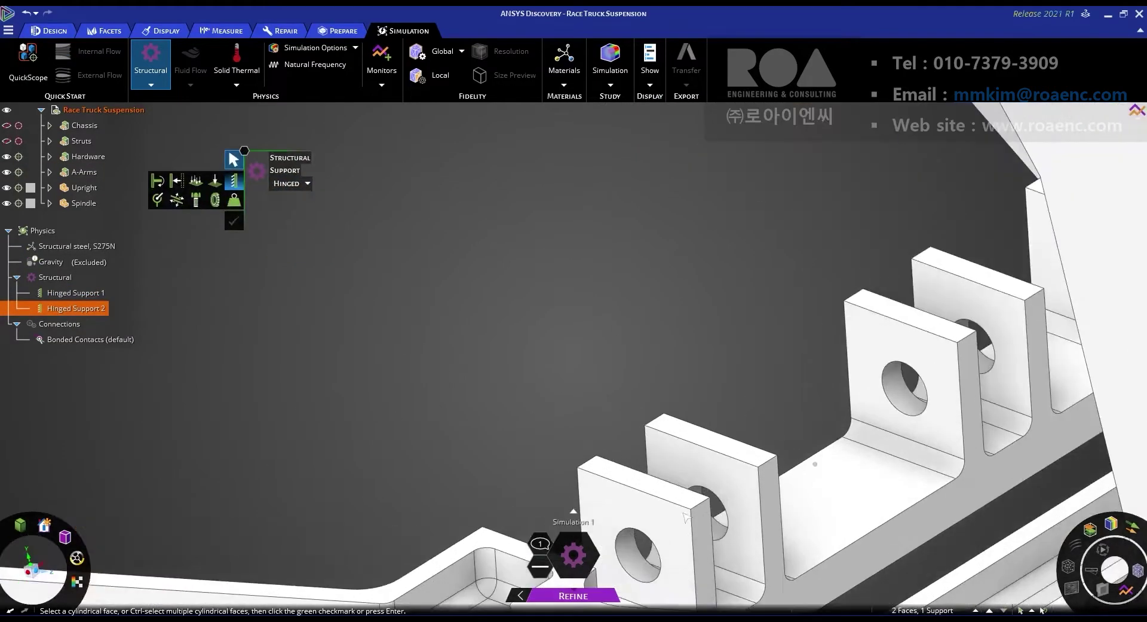
{"action": "left_click", "coordinate": [720, 523]}
{"action": "left_click", "coordinate": [649, 556], "text": "ctrl"}
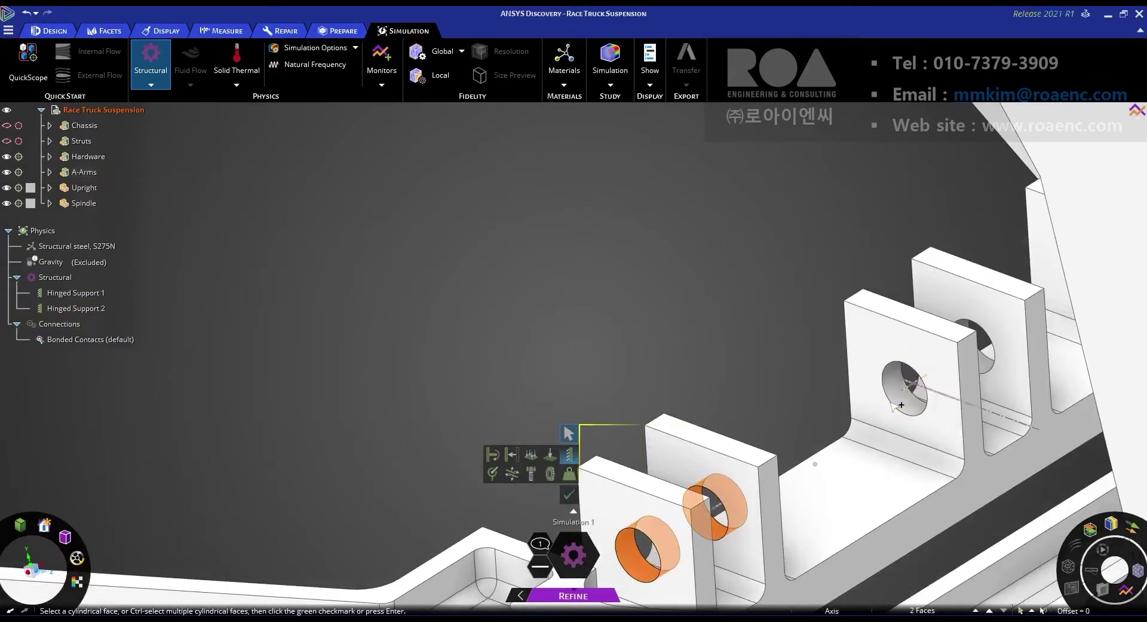
{"action": "left_click", "coordinate": [911, 388], "text": "ctrl"}
{"action": "left_click", "coordinate": [991, 363], "text": "ctrl"}
{"action": "right_click", "coordinate": [607, 156]}
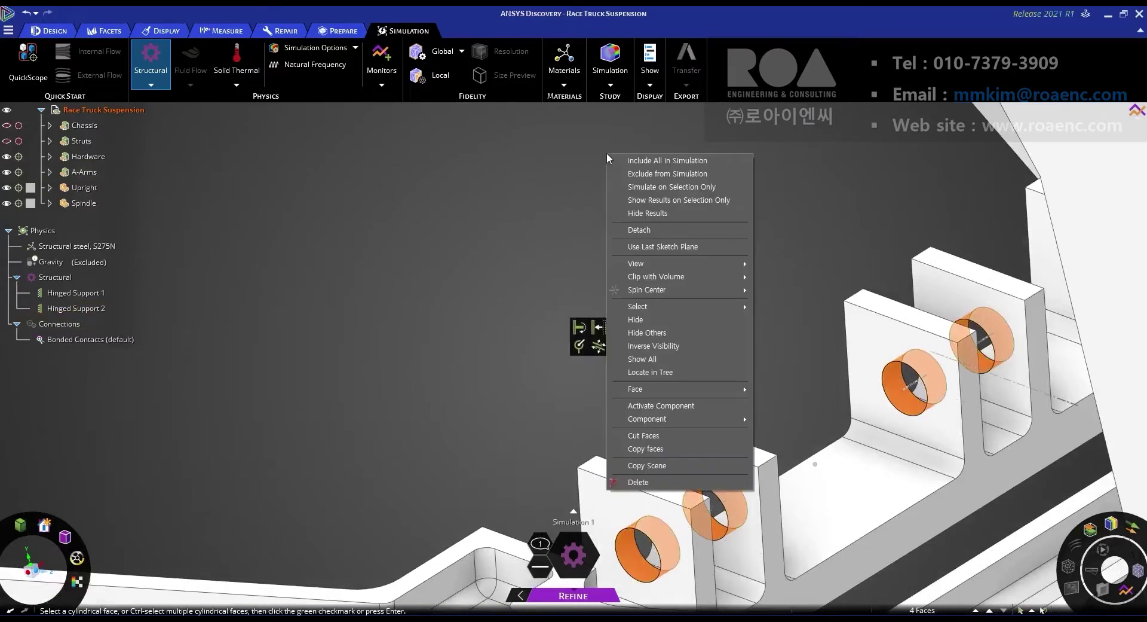
{"action": "left_click", "coordinate": [531, 189]}
{"action": "left_click", "coordinate": [657, 367]}
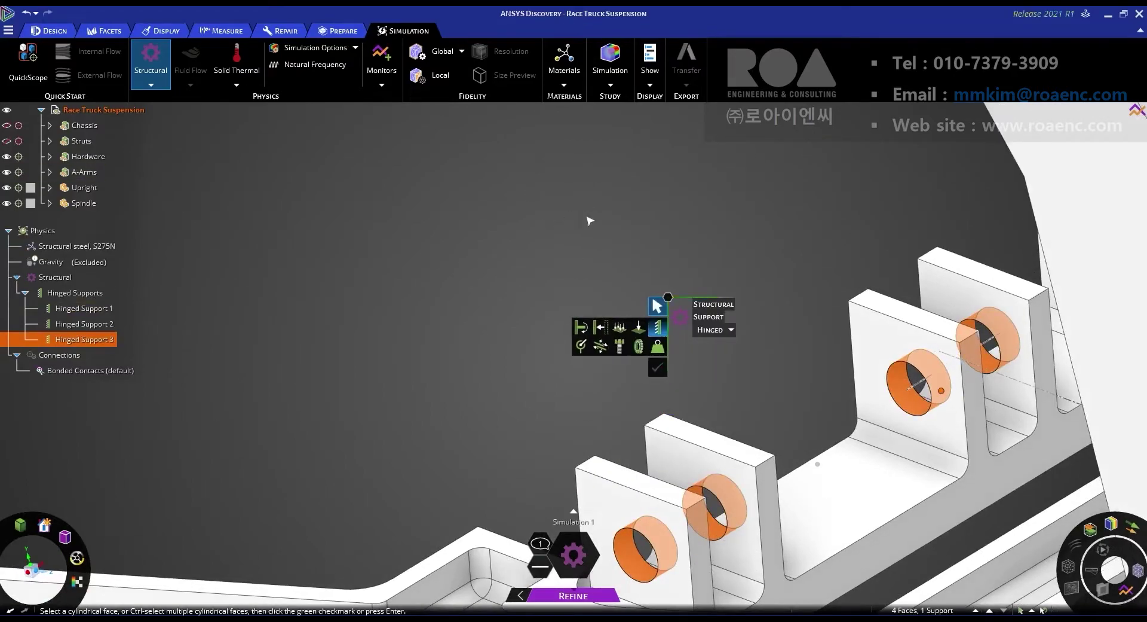
Apply a 5000 N distributed total force to the three outer faces of the spindle shaft.
{"action": "scroll", "coordinate": [487, 203], "scroll_direction": "down", "scroll_amount": 5}
{"action": "scroll", "coordinate": [546, 225], "scroll_direction": "down", "scroll_amount": 3}
{"action": "middle_click_drag", "start_coordinate": [546, 225], "coordinate": [657, 368]}
{"action": "scroll", "coordinate": [658, 367], "scroll_direction": "up", "scroll_amount": 5}
{"action": "scroll", "coordinate": [704, 385], "scroll_direction": "up", "scroll_amount": 2}
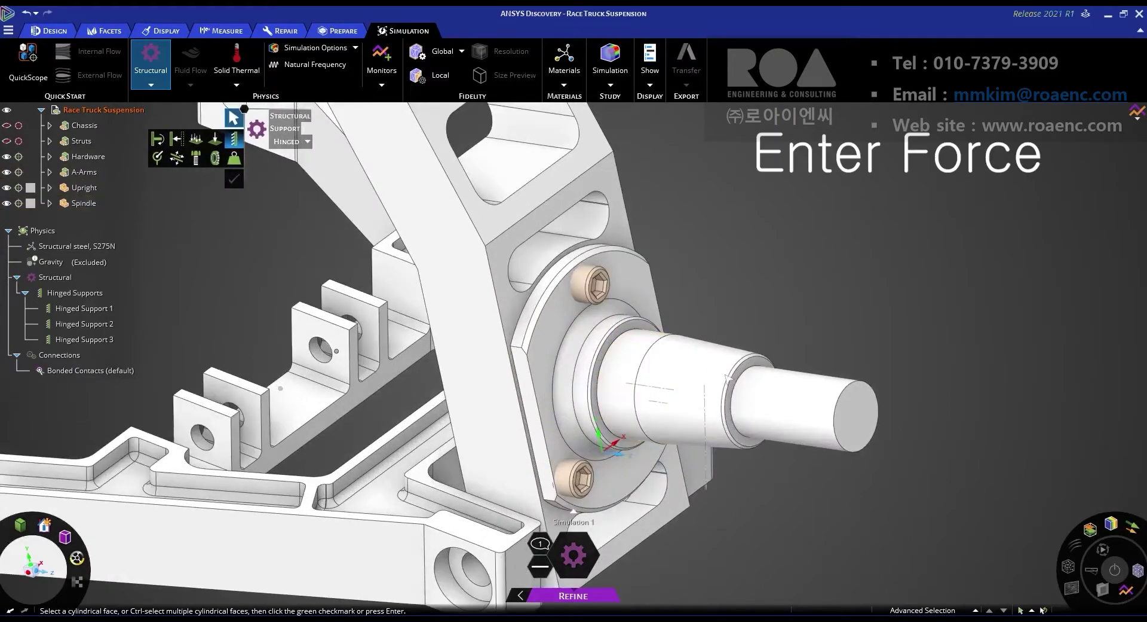
{"action": "scroll", "coordinate": [688, 386], "scroll_direction": "up", "scroll_amount": 2}
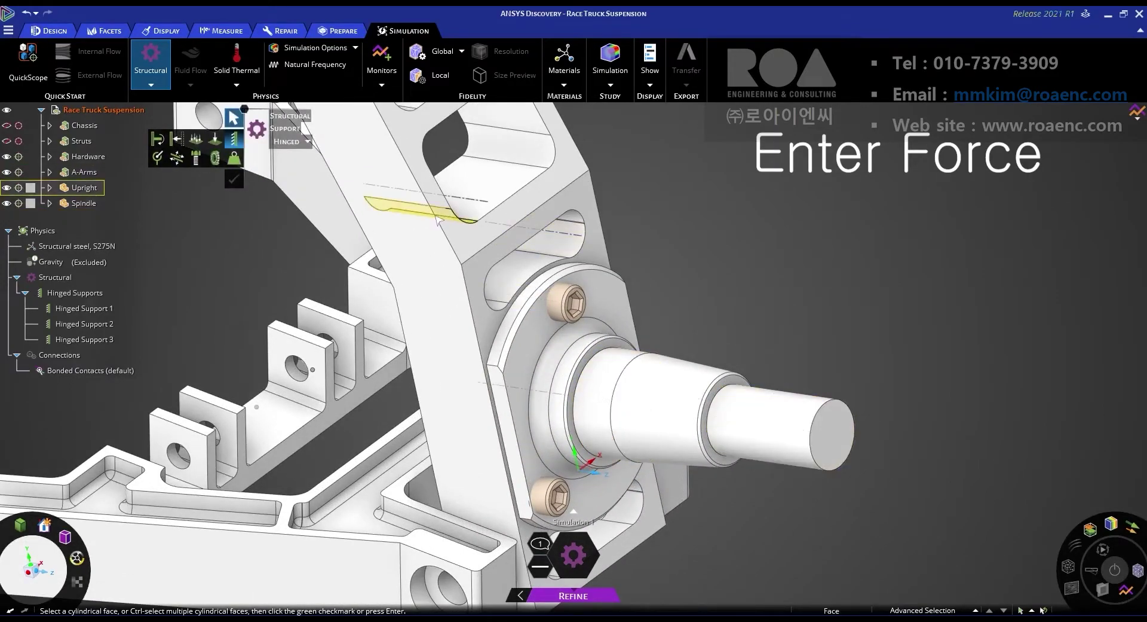
{"action": "key", "text": "Escape"}
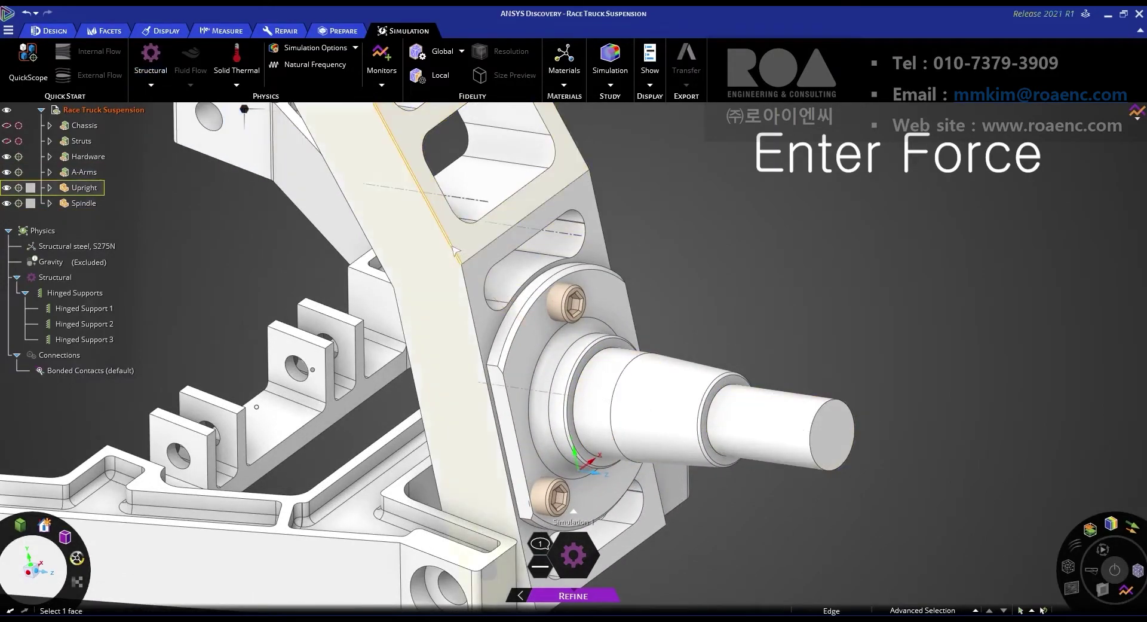
{"action": "middle_click_drag", "start_coordinate": [461, 245], "coordinate": [681, 413]}
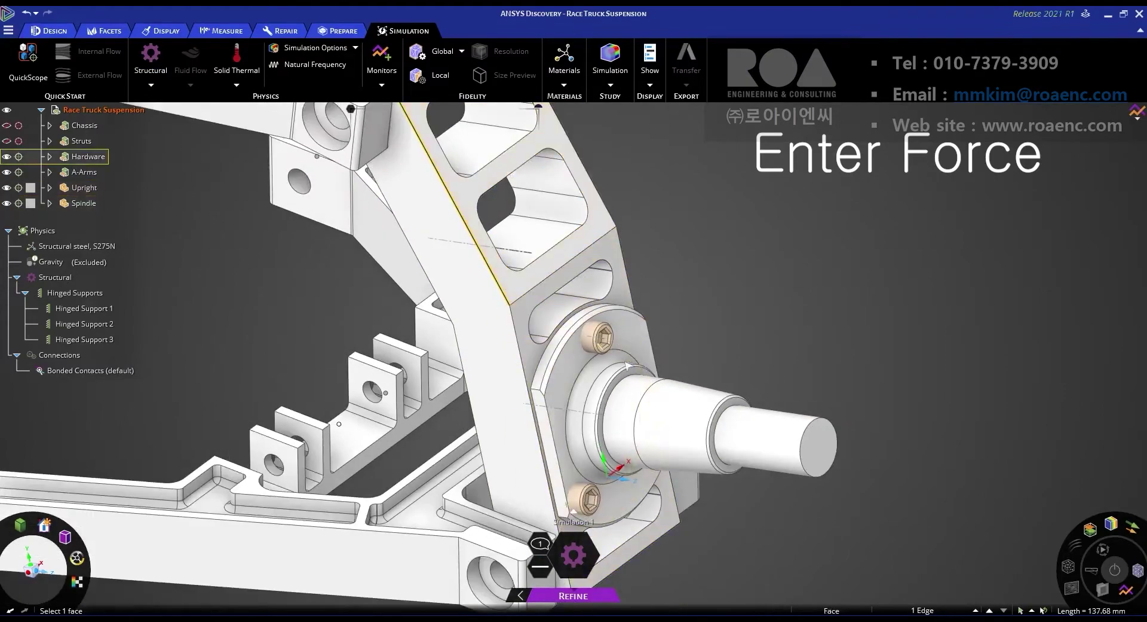
{"action": "double_click", "coordinate": [682, 413]}
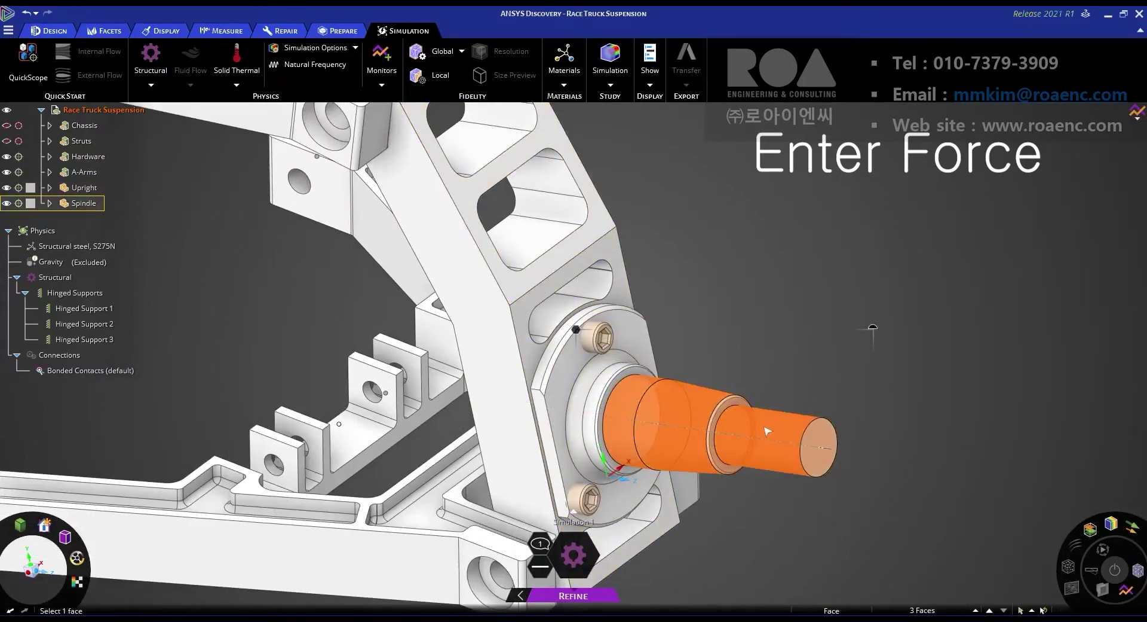
{"action": "right_click", "coordinate": [578, 332]}
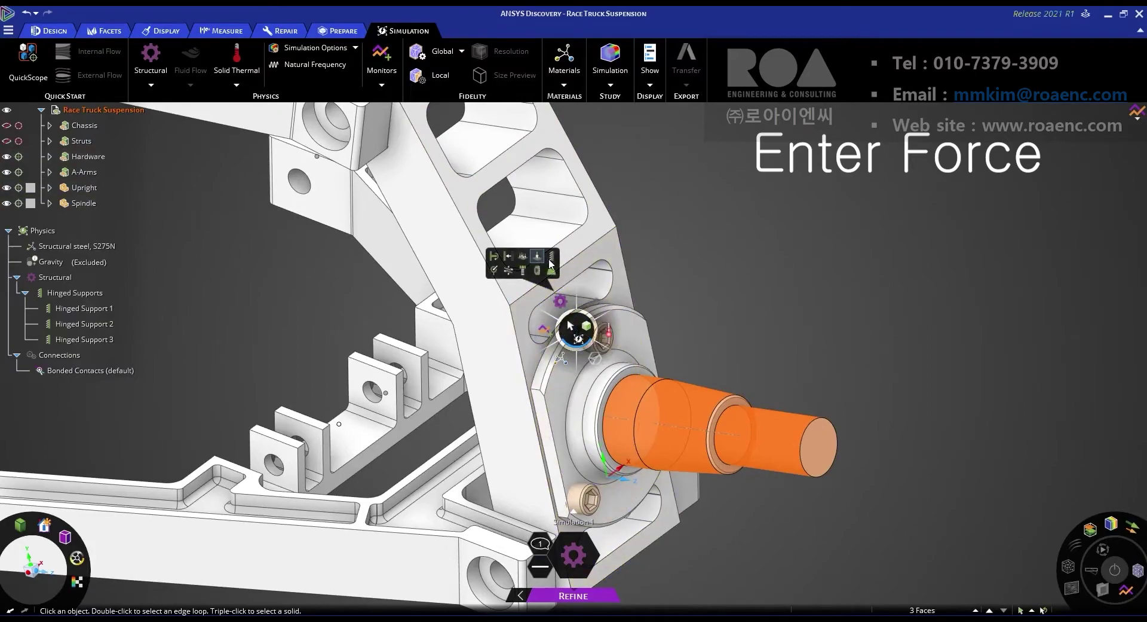
{"action": "left_click", "coordinate": [539, 257]}
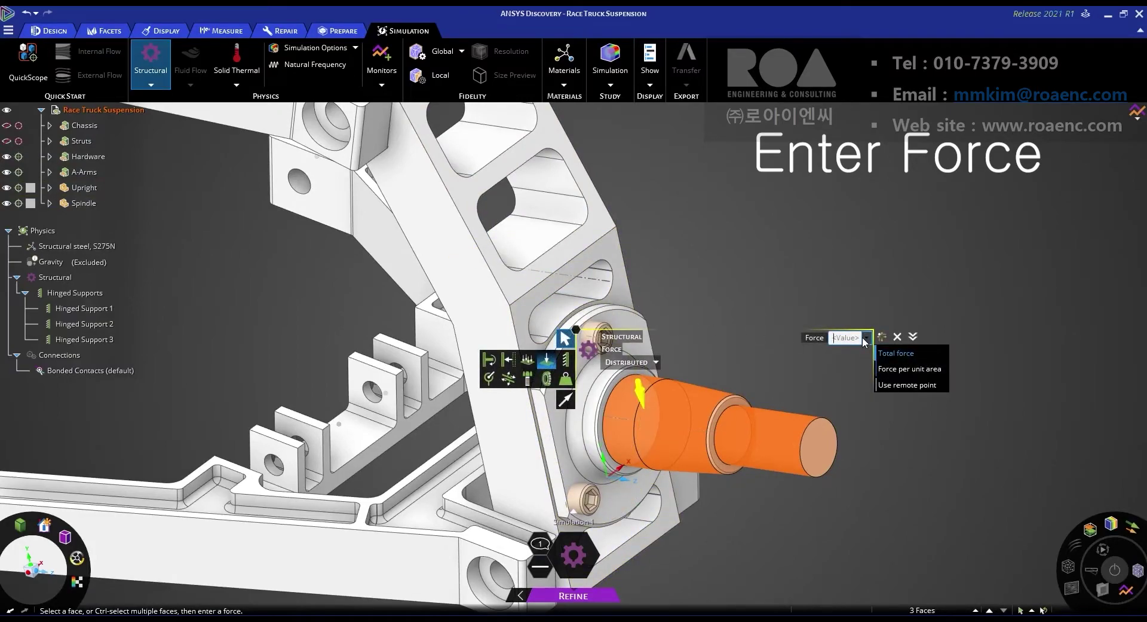
{"action": "key", "text": "Return"}
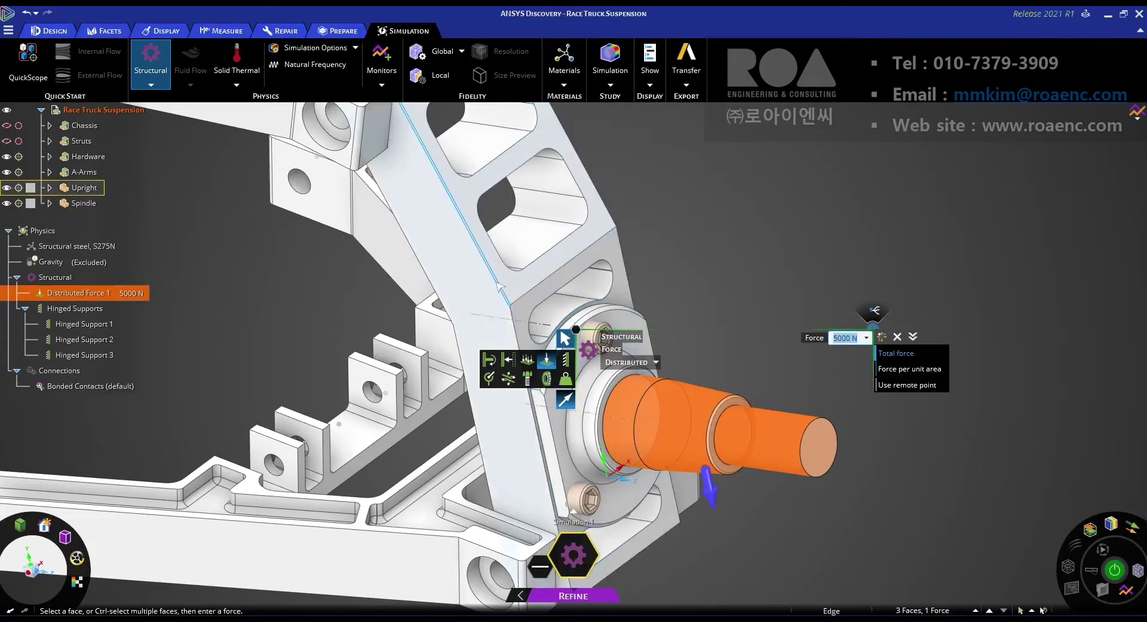
Align the direction of the spindle force with the long sloped edge of the upright.
{"action": "left_click", "coordinate": [498, 285]}
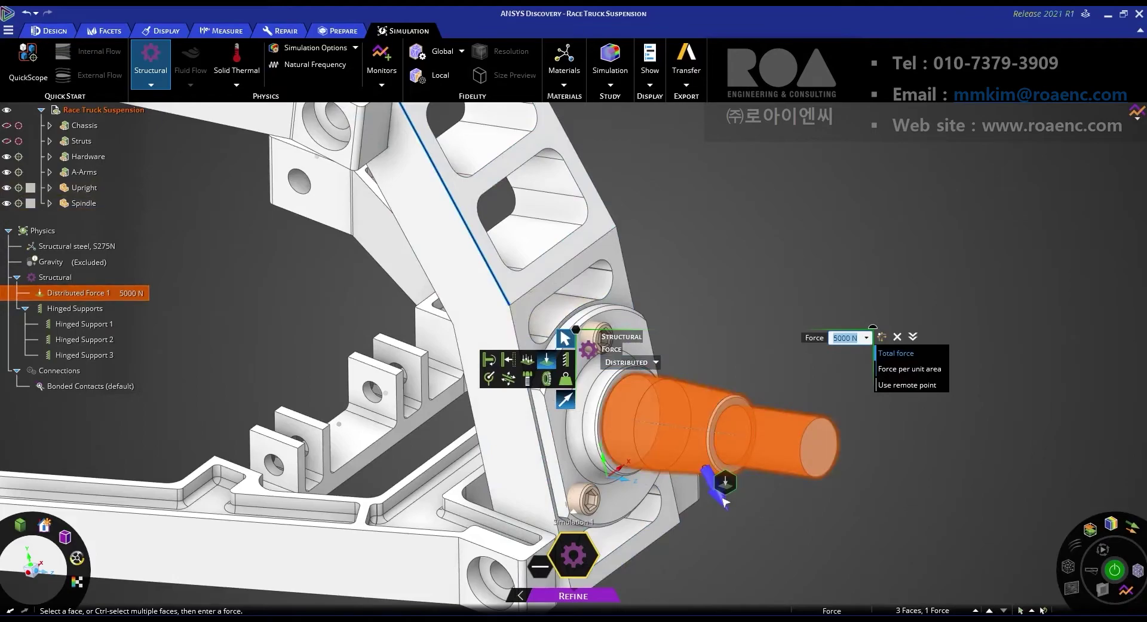
{"action": "left_click", "coordinate": [725, 500]}
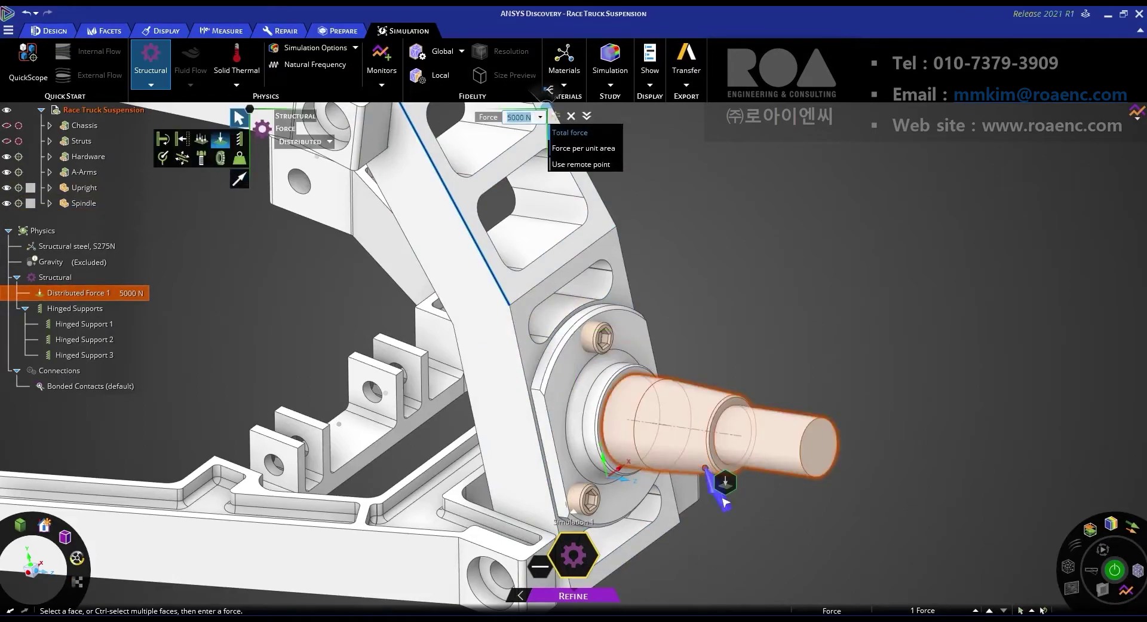
{"action": "scroll", "coordinate": [715, 482], "scroll_direction": "down", "scroll_amount": 5}
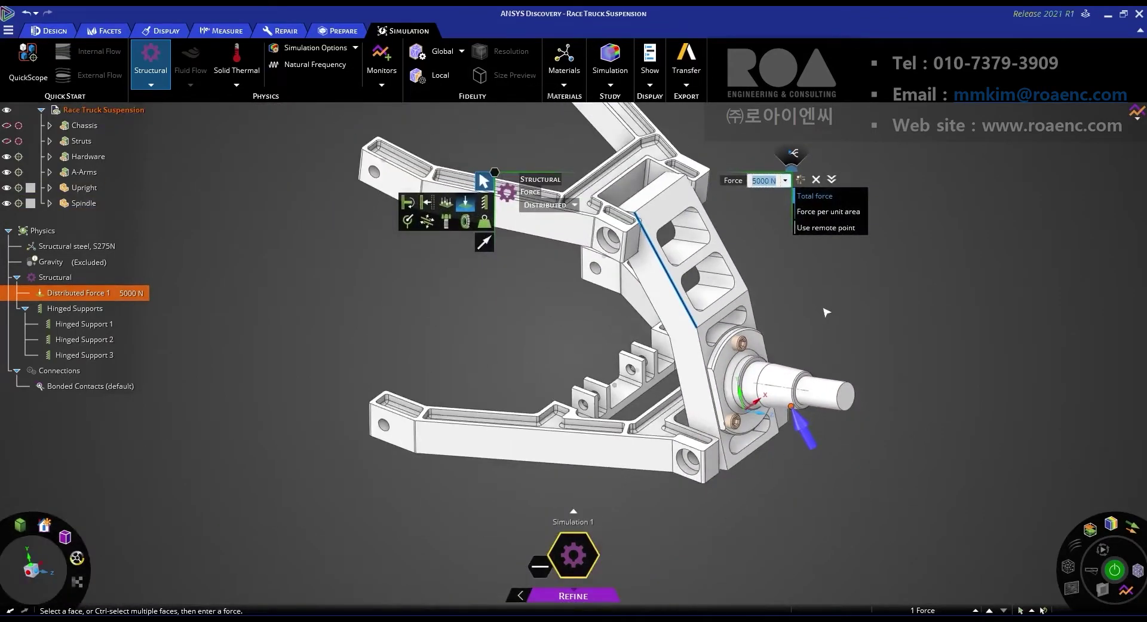
{"action": "key", "text": "Escape"}
Move the upright body sideways up to the inner face of the upper A-arm's mounting lug.
{"action": "middle_click_drag", "start_coordinate": [747, 361], "coordinate": [458, 183]}
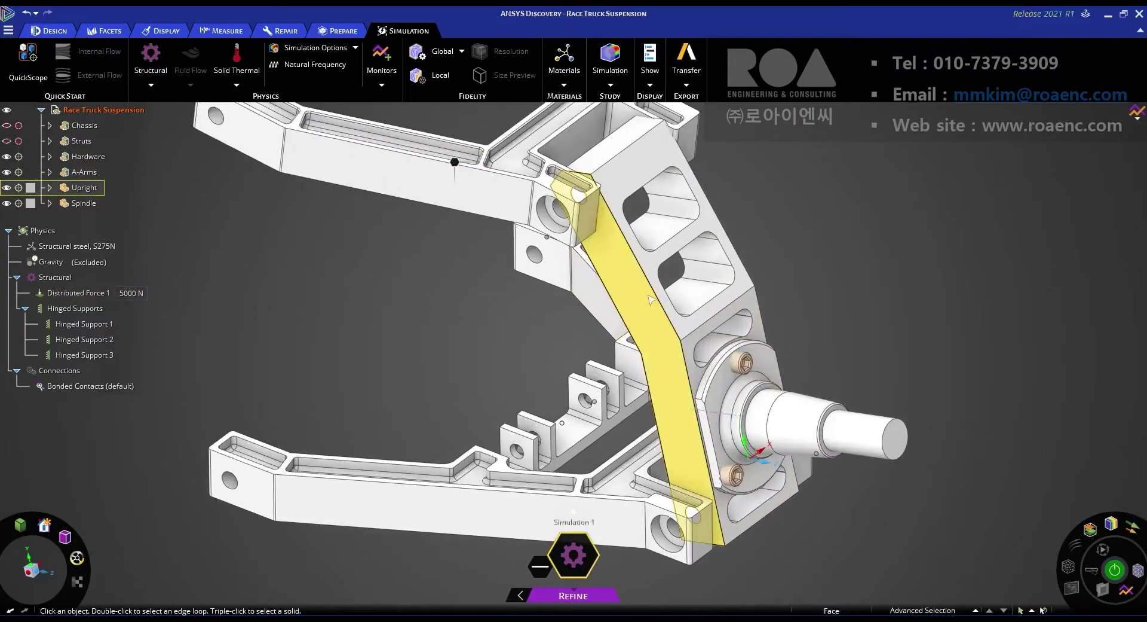
{"action": "scroll", "coordinate": [615, 262], "scroll_direction": "up", "scroll_amount": 5}
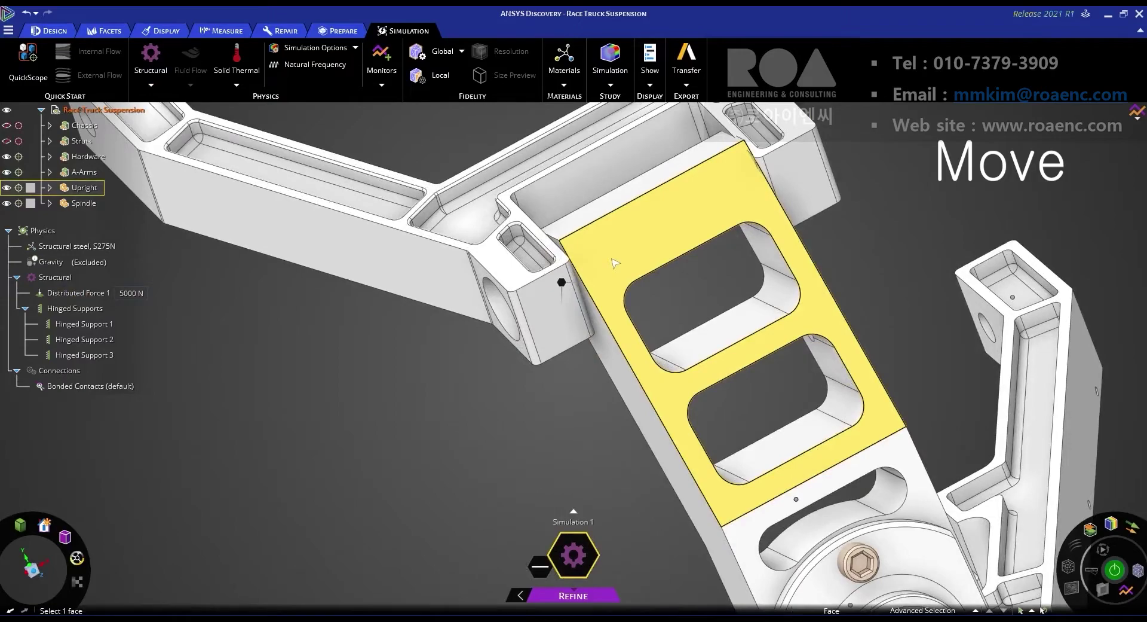
{"action": "triple_click", "coordinate": [615, 262]}
{"action": "scroll", "coordinate": [615, 263], "scroll_direction": "down", "scroll_amount": 2}
{"action": "key", "text": "m"}
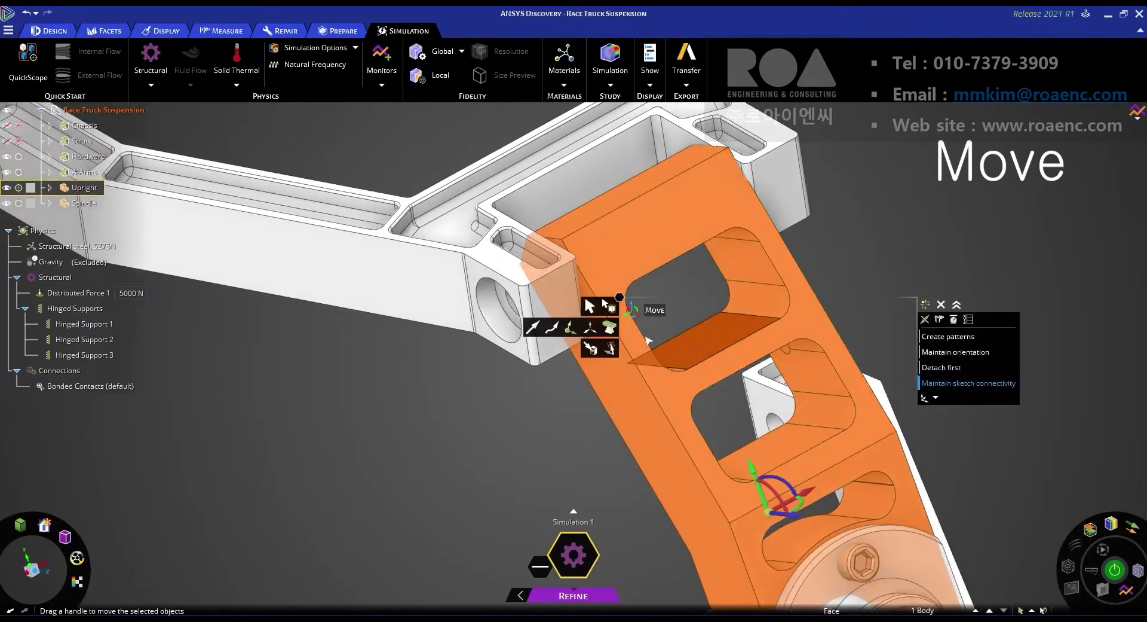
{"action": "left_click_drag", "start_coordinate": [774, 511], "coordinate": [638, 436]}
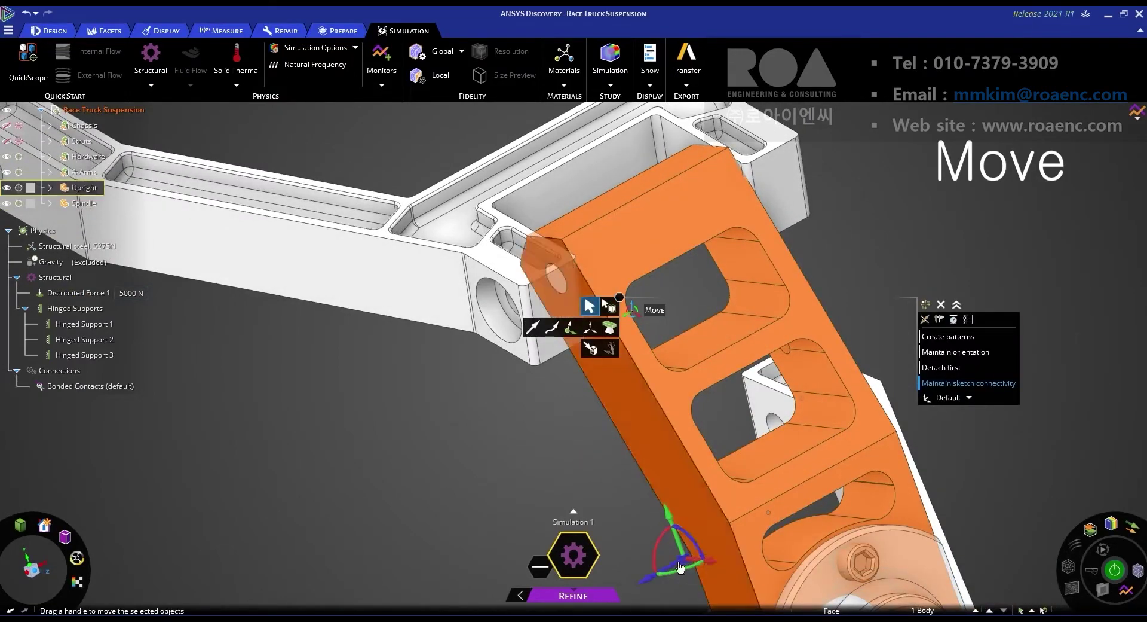
{"action": "middle_click_drag", "start_coordinate": [684, 566], "coordinate": [620, 173]}
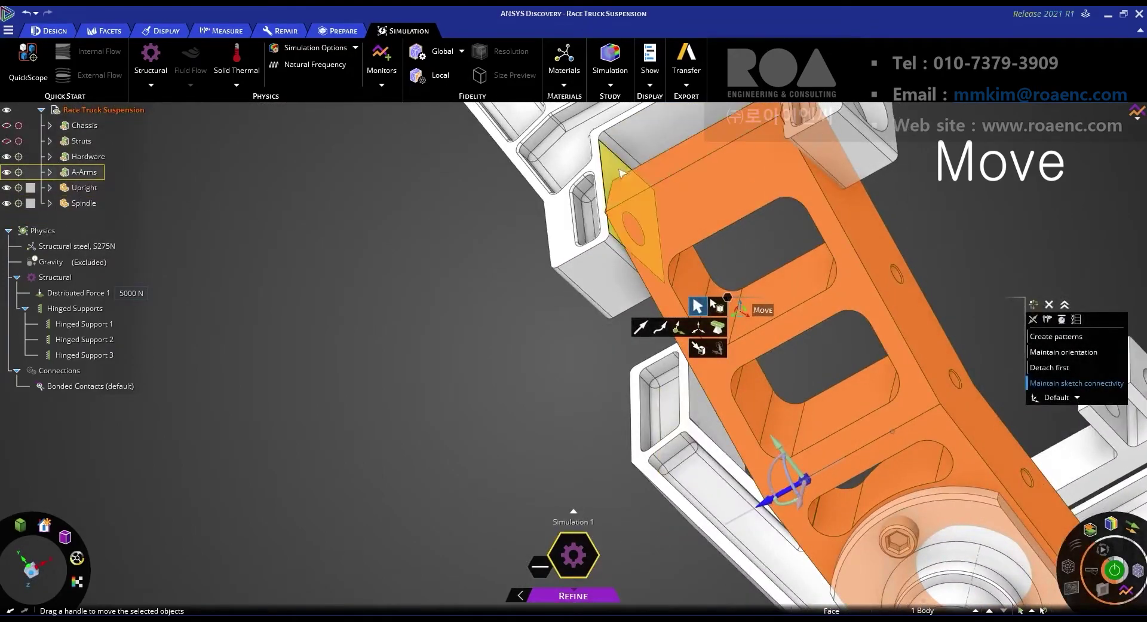
Move the spindle body along its axis from its flange's back face up to the upright's mounting face.
{"action": "middle_click_drag", "start_coordinate": [747, 263], "coordinate": [885, 358]}
{"action": "scroll", "coordinate": [906, 375], "scroll_direction": "up", "scroll_amount": 5}
{"action": "middle_click_drag", "start_coordinate": [960, 314], "coordinate": [633, 335], "text": "shift"}
{"action": "scroll", "coordinate": [583, 340], "scroll_direction": "up", "scroll_amount": 4}
{"action": "left_click", "coordinate": [582, 339]}
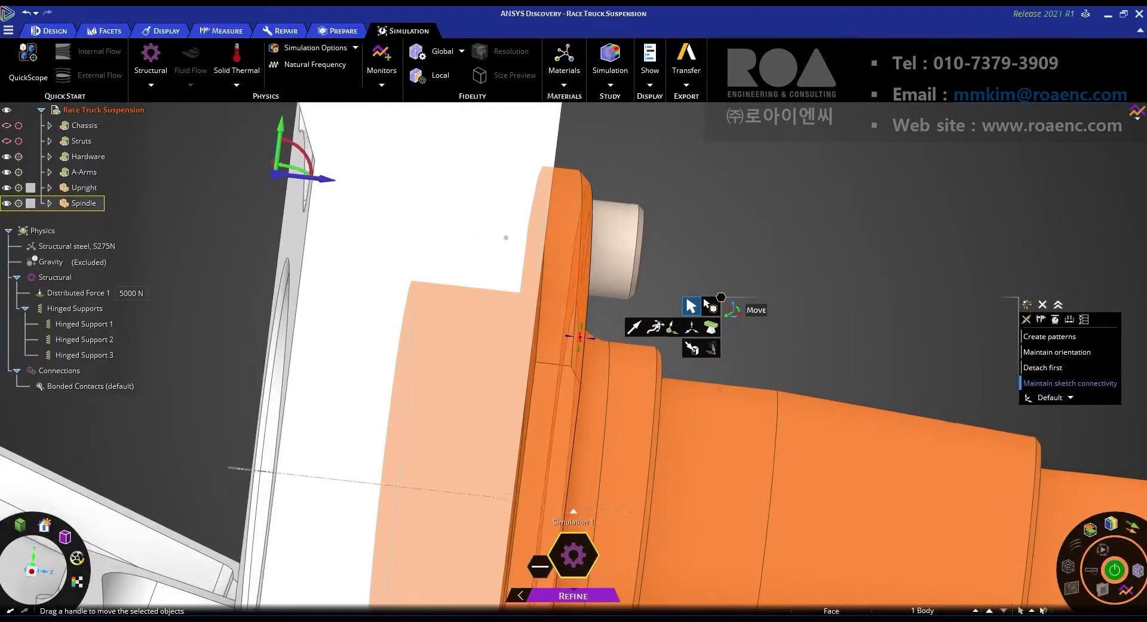
{"action": "left_click_drag", "start_coordinate": [251, 209], "coordinate": [541, 394]}
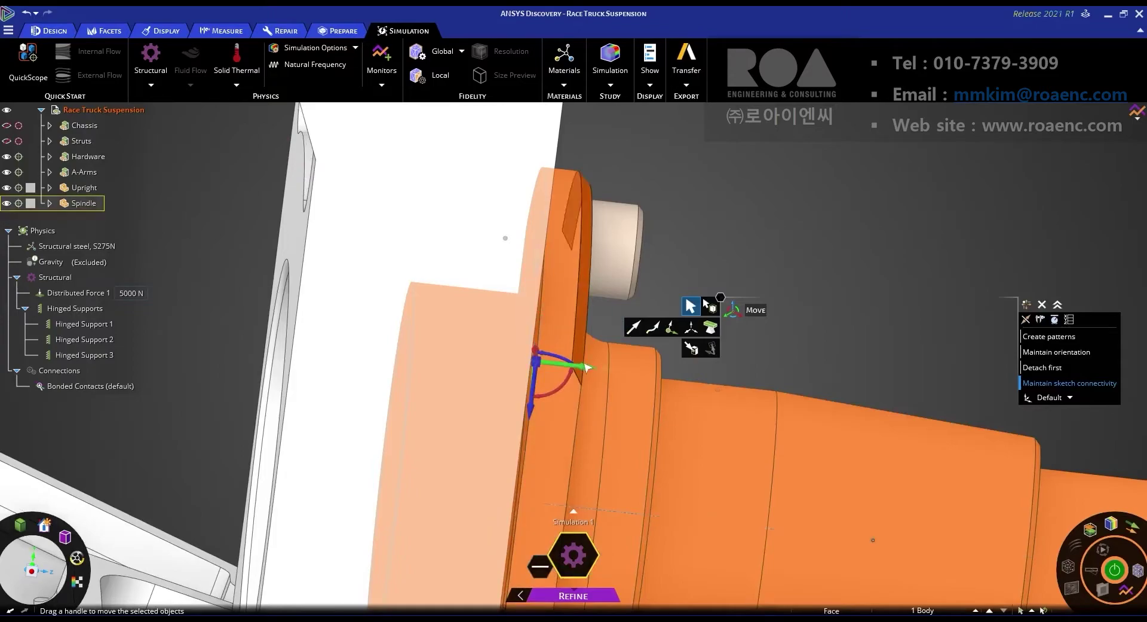
{"action": "middle_click_drag", "start_coordinate": [541, 393], "coordinate": [535, 261]}
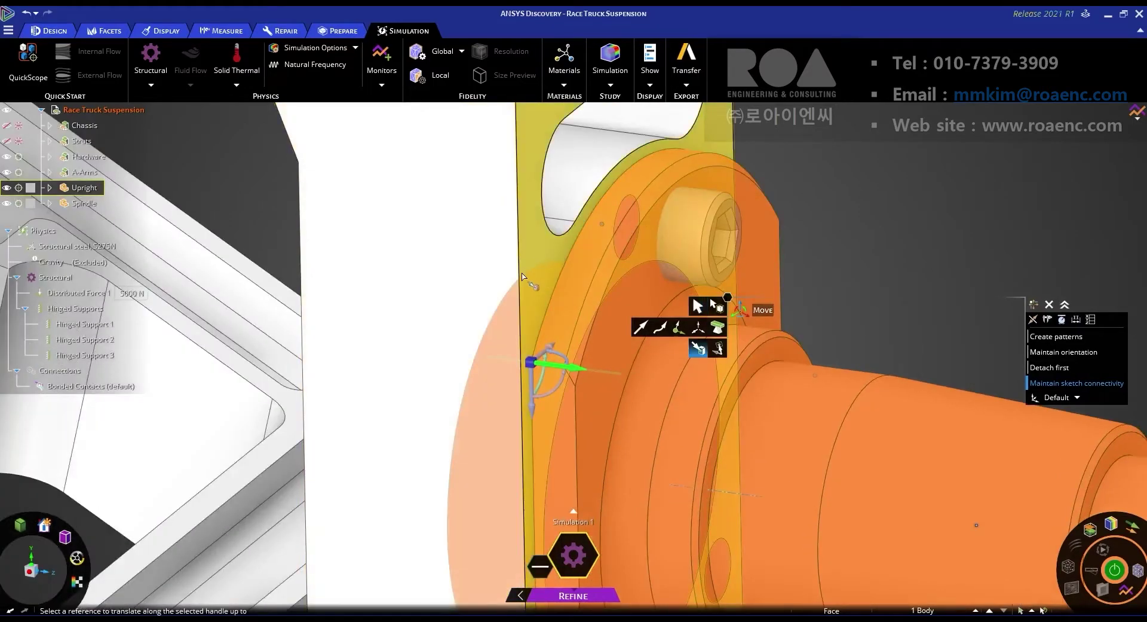
{"action": "scroll", "coordinate": [522, 276], "scroll_direction": "down", "scroll_amount": 5}
{"action": "key", "text": "Escape"}
{"action": "middle_click_drag", "start_coordinate": [805, 334], "coordinate": [535, 197]}
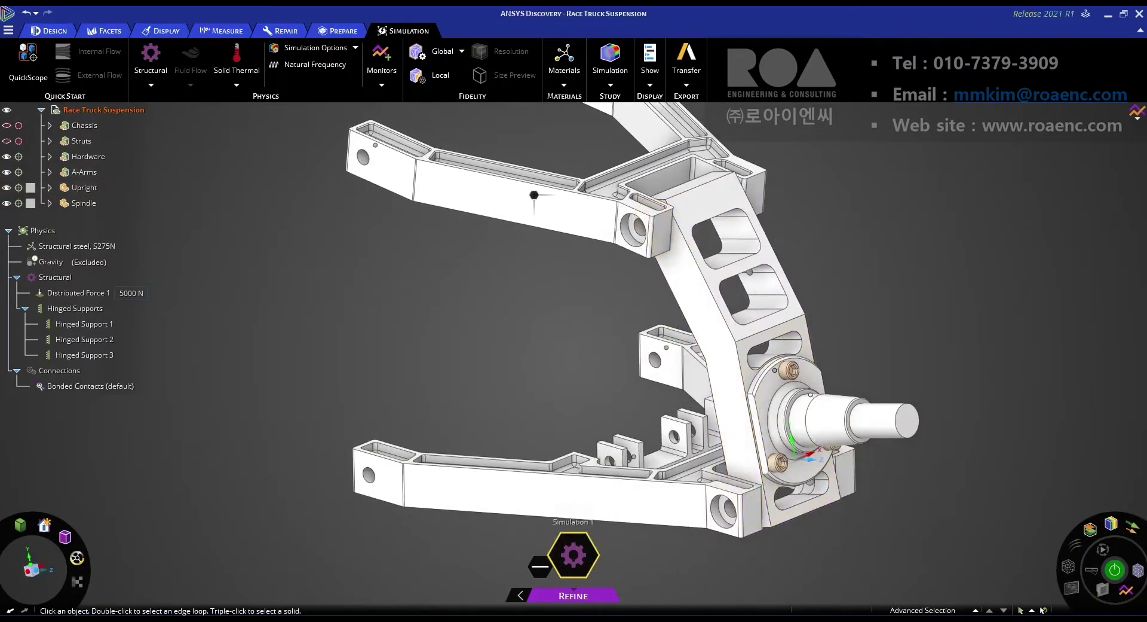
Start a structural joint between the near bolt hole of the upper A-arm and the upright's upper through-hole.
{"action": "scroll", "coordinate": [697, 297], "scroll_direction": "up", "scroll_amount": 5}
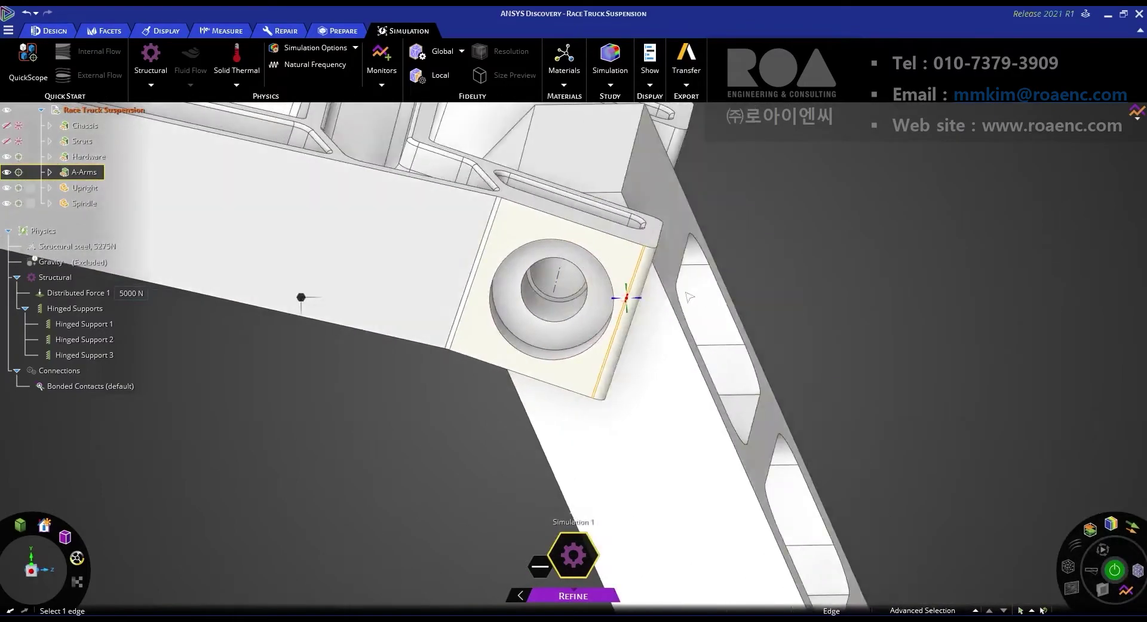
{"action": "left_click", "coordinate": [508, 317]}
{"action": "scroll", "coordinate": [508, 316], "scroll_direction": "up", "scroll_amount": 3}
{"action": "key", "text": "Escape"}
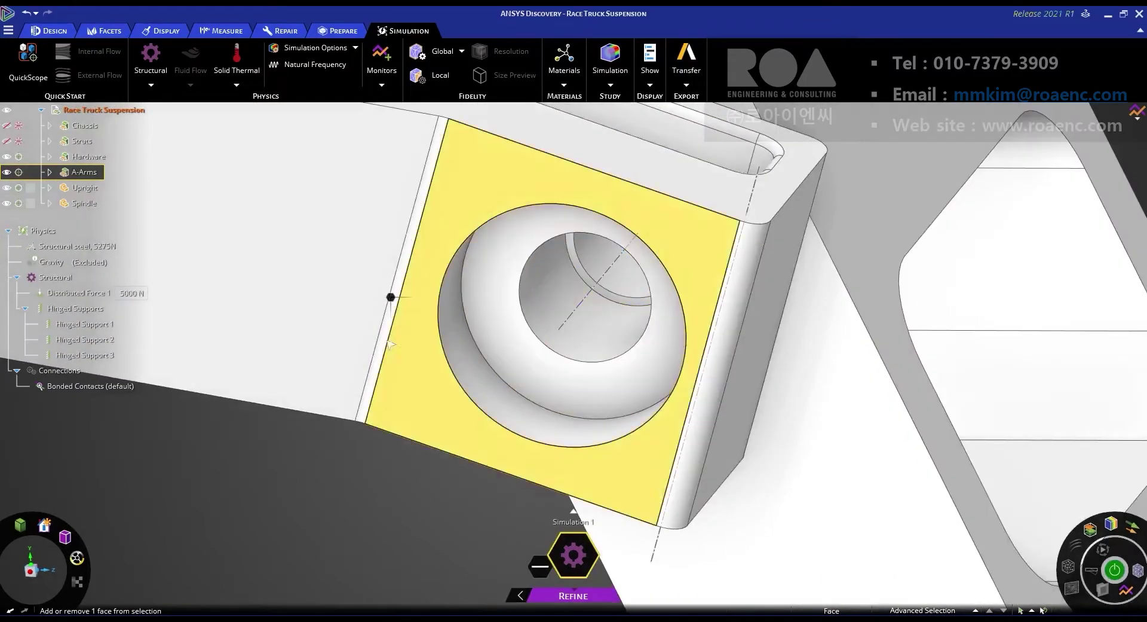
{"action": "right_click", "coordinate": [390, 297]}
{"action": "mouse_move", "coordinate": [375, 268]}
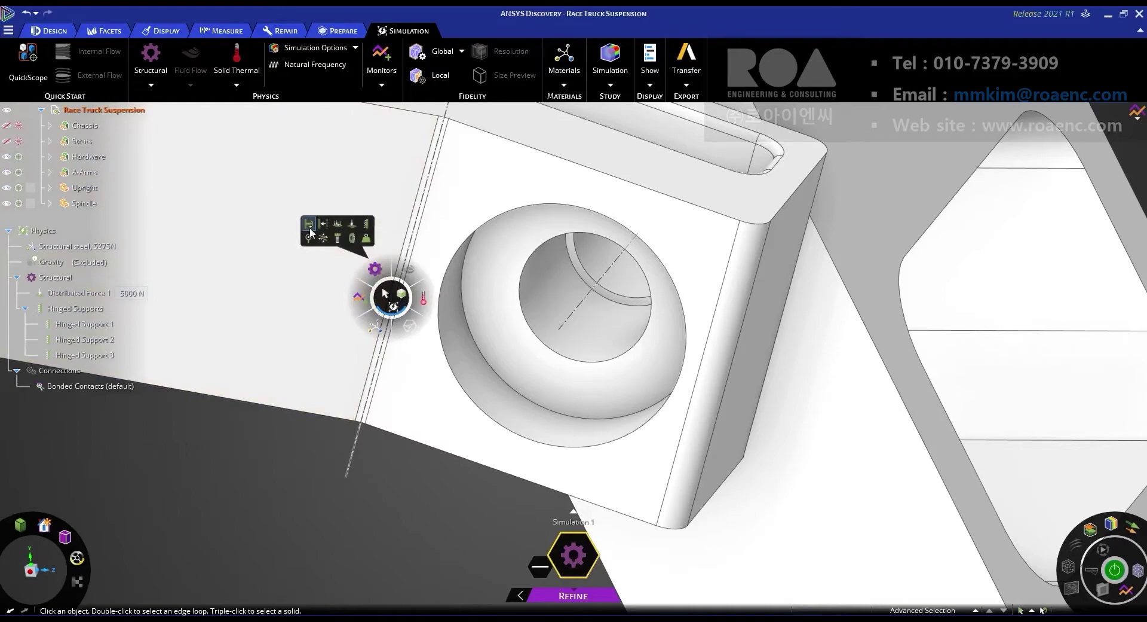
{"action": "left_click", "coordinate": [310, 238]}
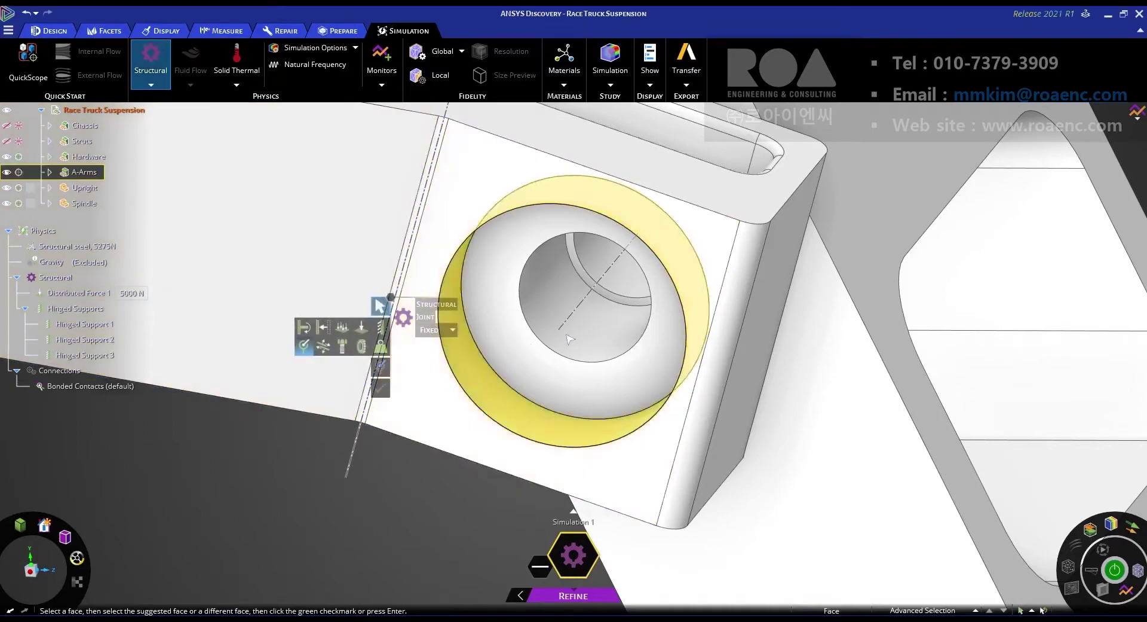
{"action": "left_click", "coordinate": [554, 305]}
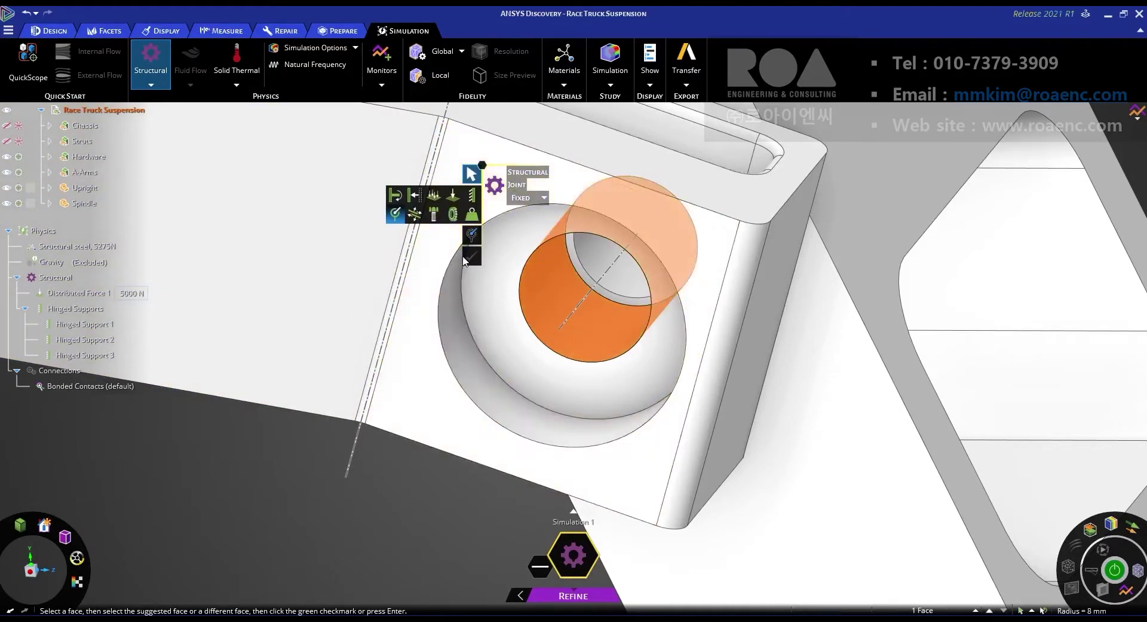
{"action": "left_click", "coordinate": [601, 263]}
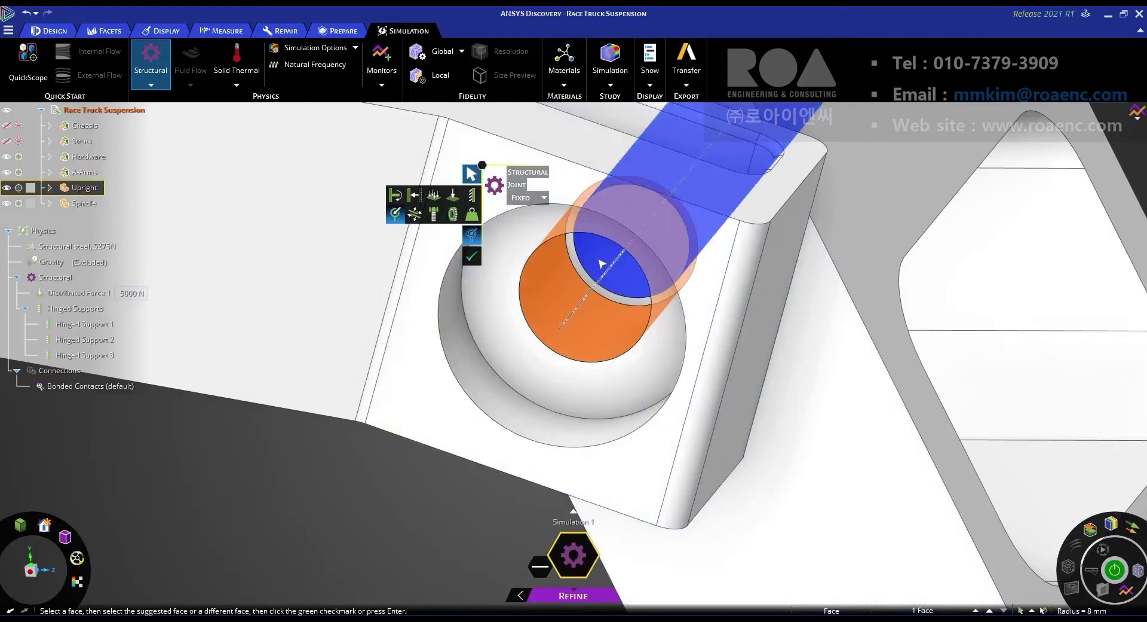
Add the opposite upper A-arm bolt hole to the joint and complete it as a Hinged joint.
{"action": "middle_click_drag", "start_coordinate": [601, 263], "coordinate": [741, 305]}
{"action": "scroll", "coordinate": [740, 305], "scroll_direction": "up", "scroll_amount": 6}
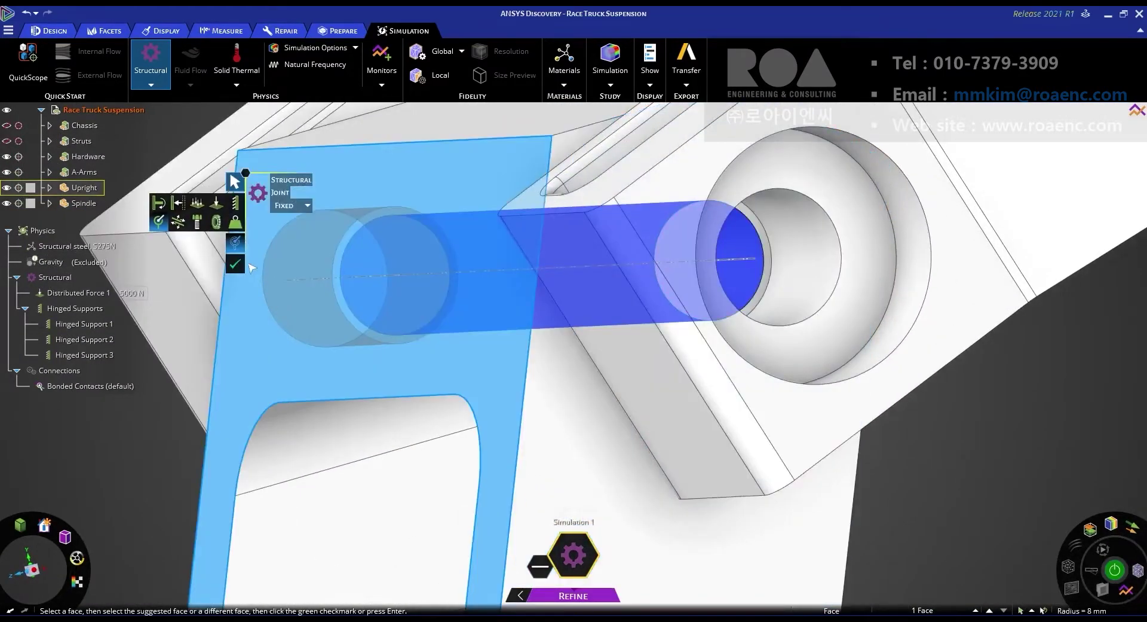
{"action": "left_click", "coordinate": [814, 270]}
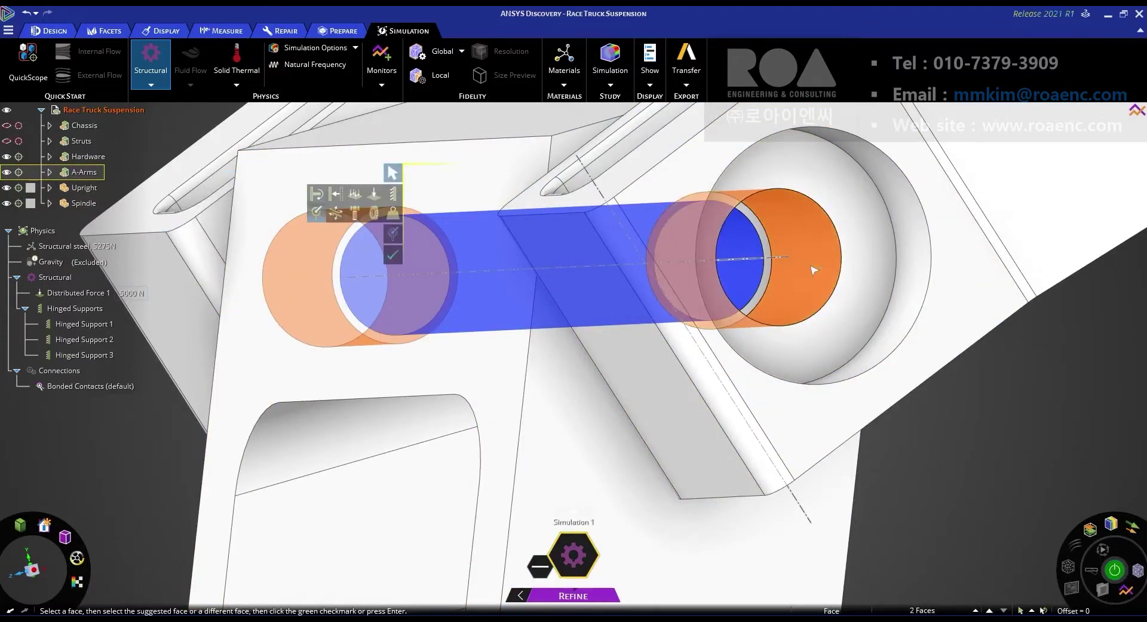
{"action": "scroll", "coordinate": [777, 275], "scroll_direction": "down", "scroll_amount": 2}
{"action": "left_click", "coordinate": [499, 254]}
{"action": "left_click", "coordinate": [438, 288]}
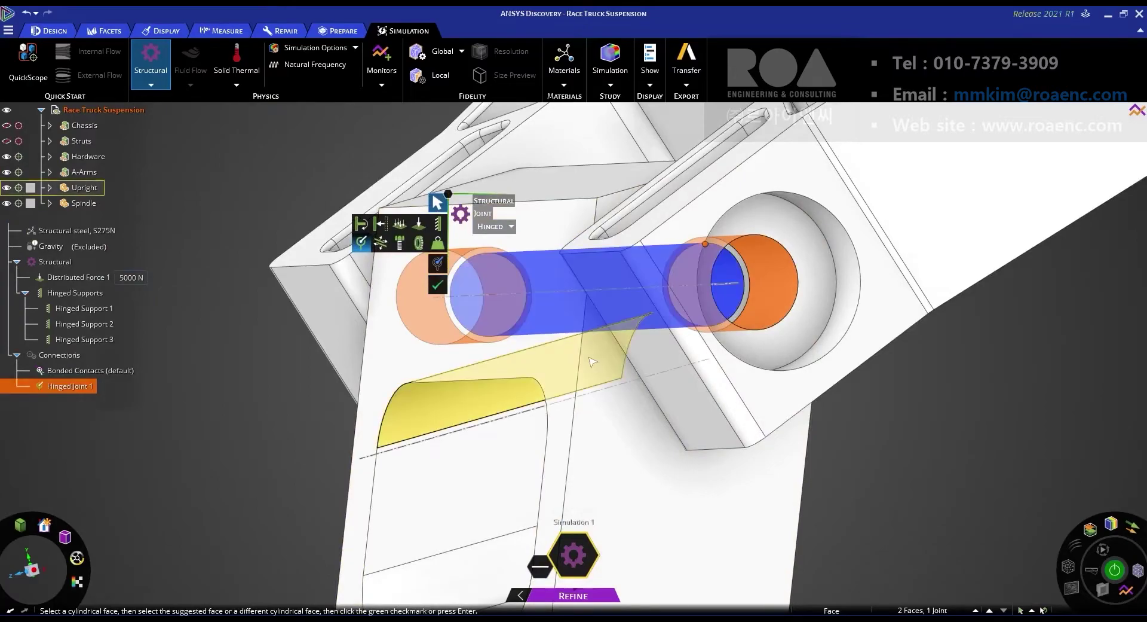
Add a hinged joint between the near bolt hole of the lower A-arm and the upright's lower hole.
{"action": "scroll", "coordinate": [641, 323], "scroll_direction": "down", "scroll_amount": 3}
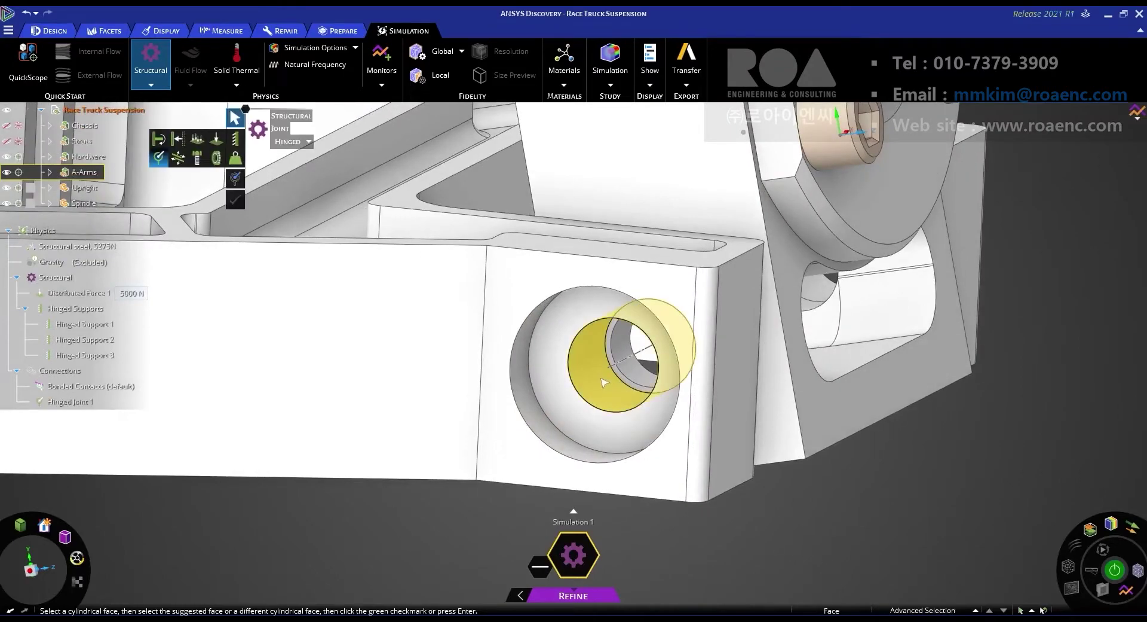
{"action": "left_click", "coordinate": [601, 377]}
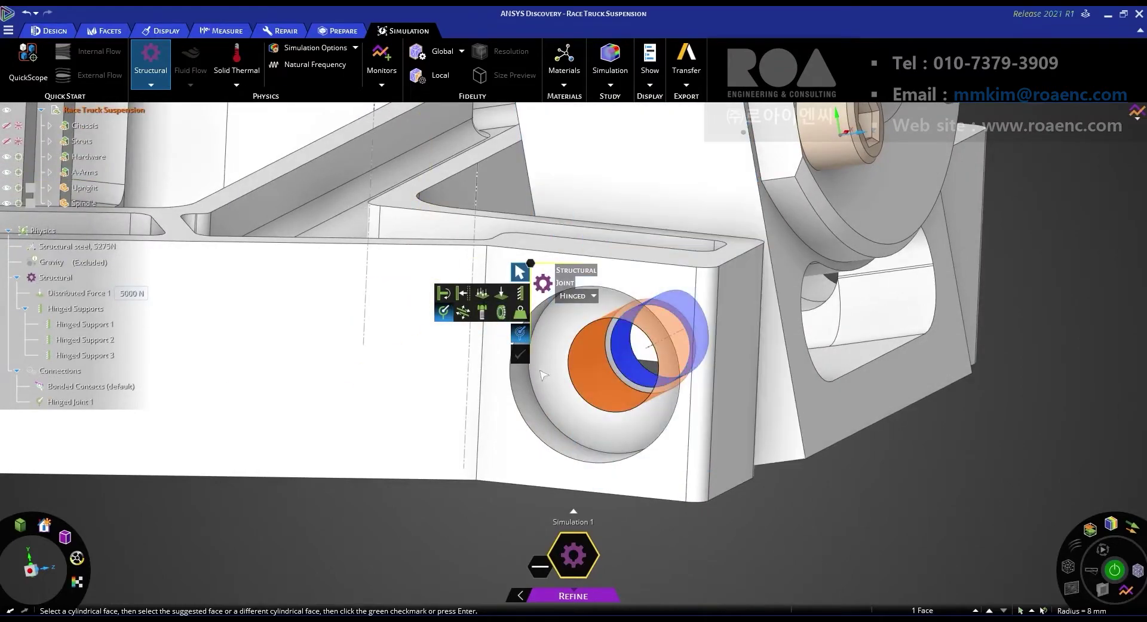
{"action": "left_click", "coordinate": [632, 362]}
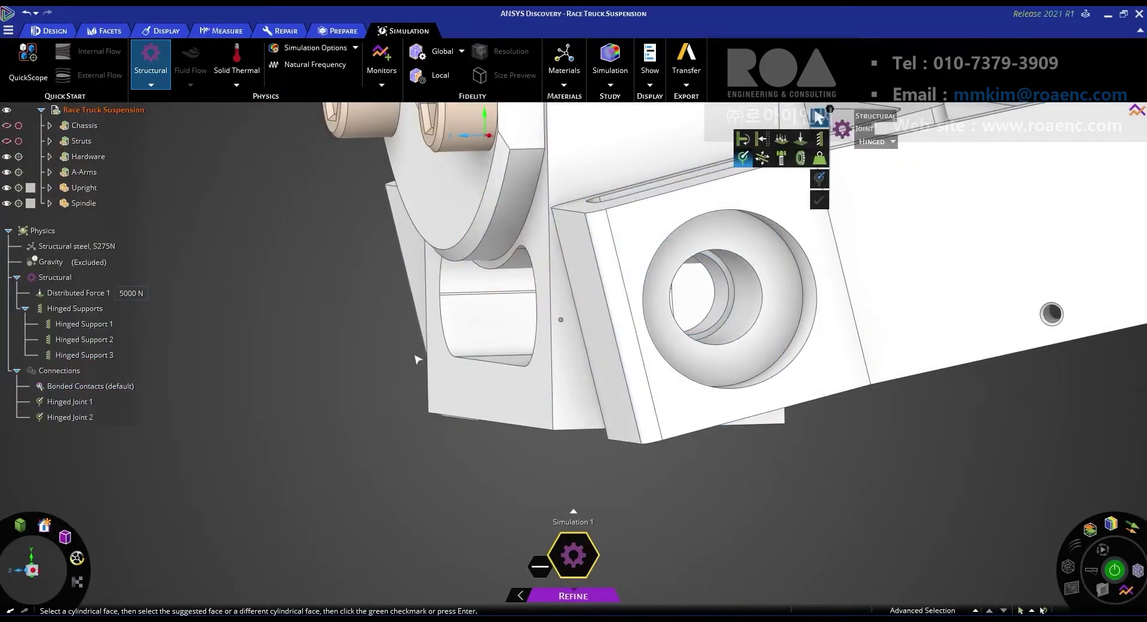
Add a hinged joint between the lower A-arm's opposite bolt hole and the adjoining upright hole.
{"action": "left_click", "coordinate": [752, 315]}
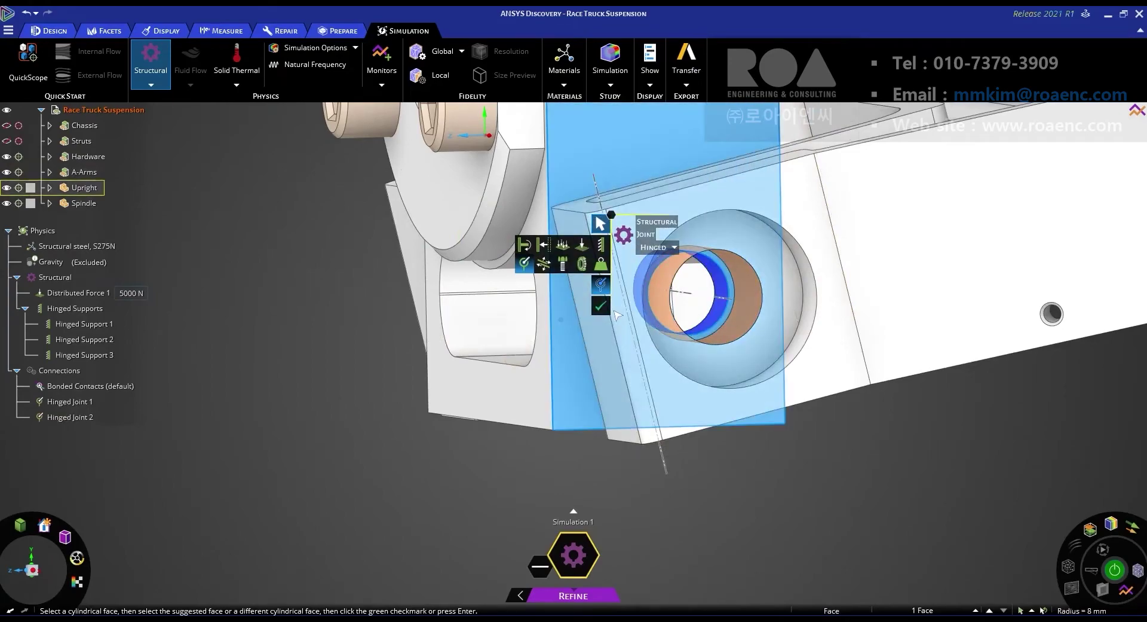
{"action": "left_click", "coordinate": [720, 315]}
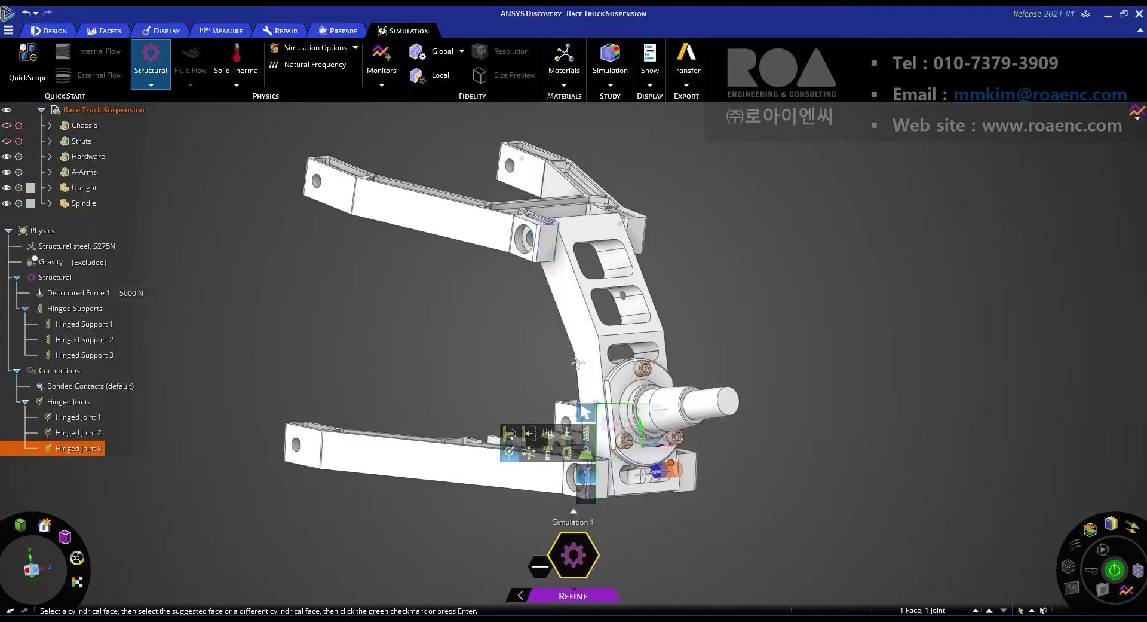
{"action": "key", "text": "Escape"}
{"action": "key", "text": "Escape"}
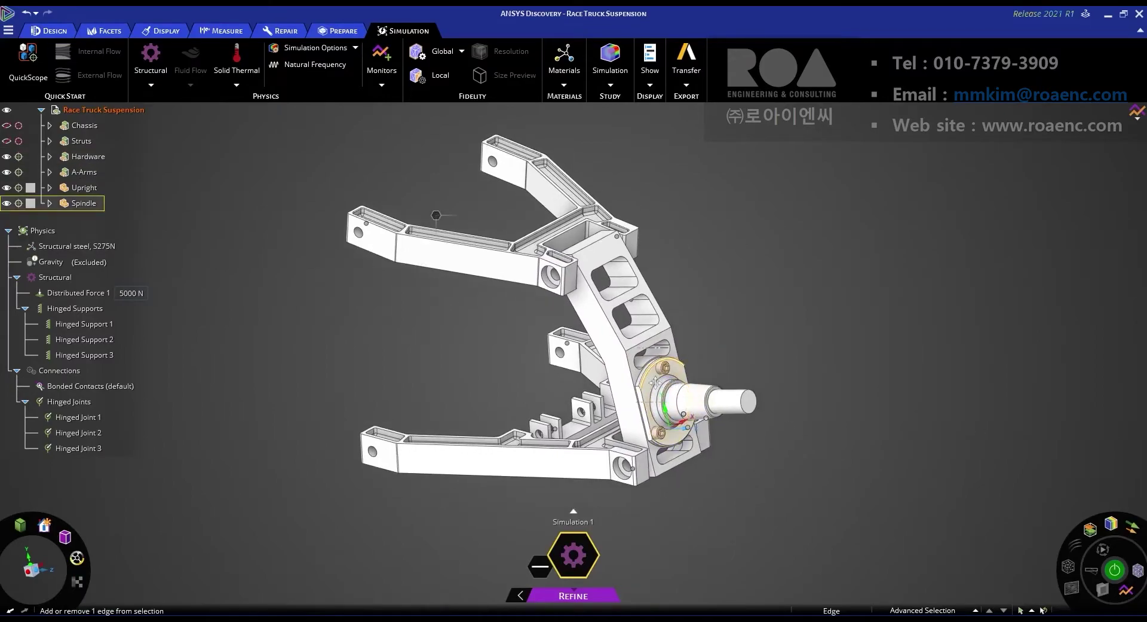
Check the physics setup in the Explore stage and return to the Refine stage.
{"action": "left_click", "coordinate": [522, 595]}
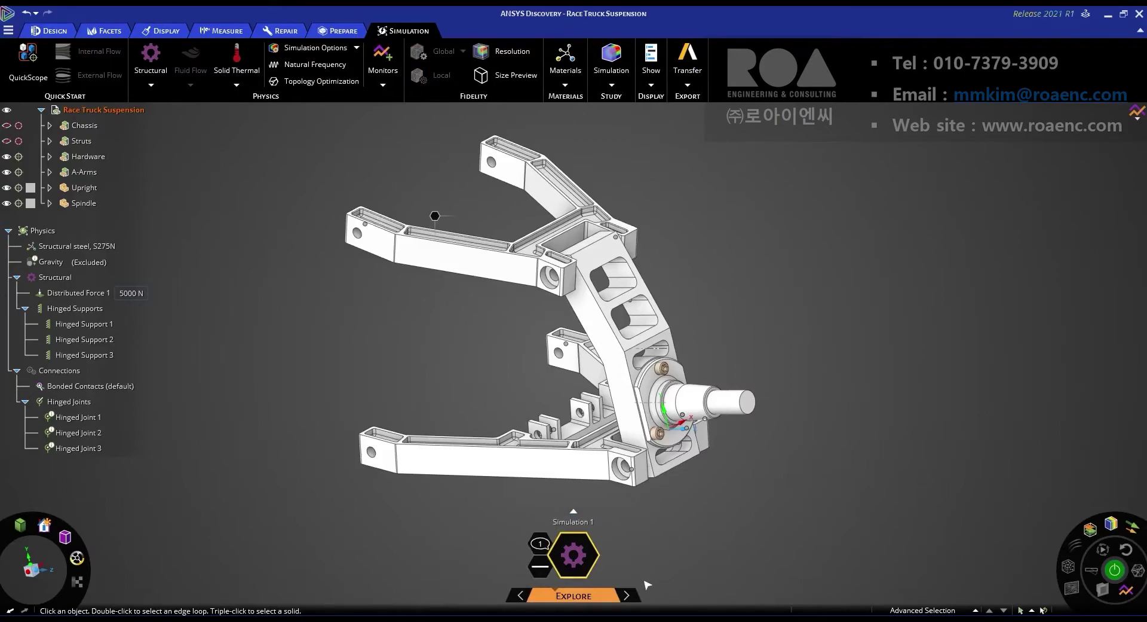
{"action": "left_click", "coordinate": [626, 595]}
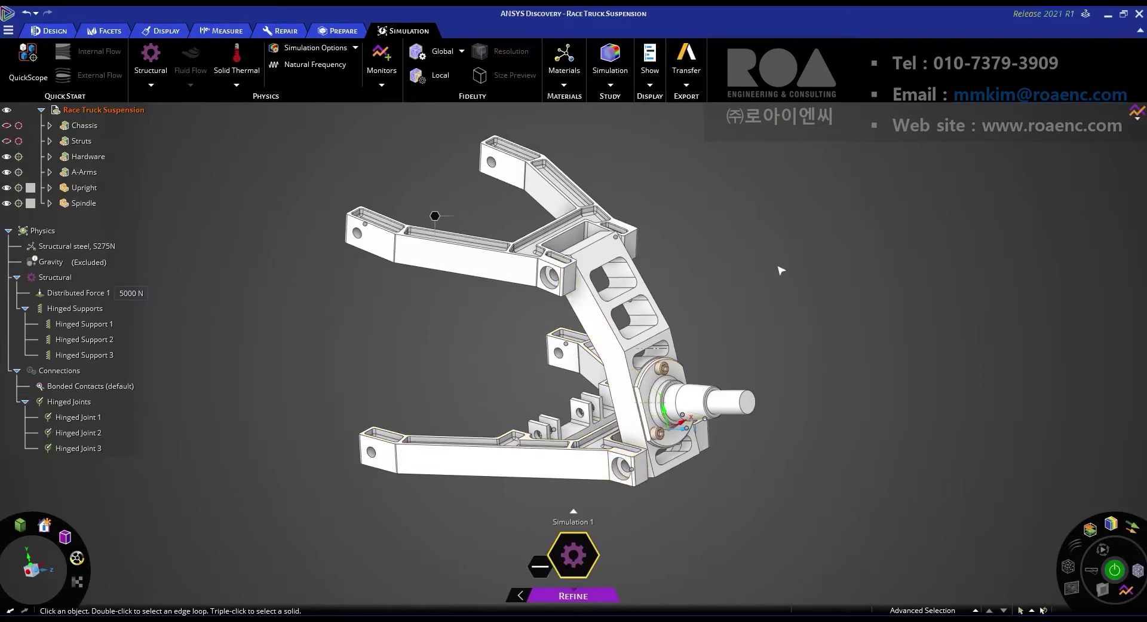
Convert the bonded contact between the upright and the upper A-arm to a sliding contact.
{"action": "middle_click_drag", "start_coordinate": [780, 271], "coordinate": [529, 383]}
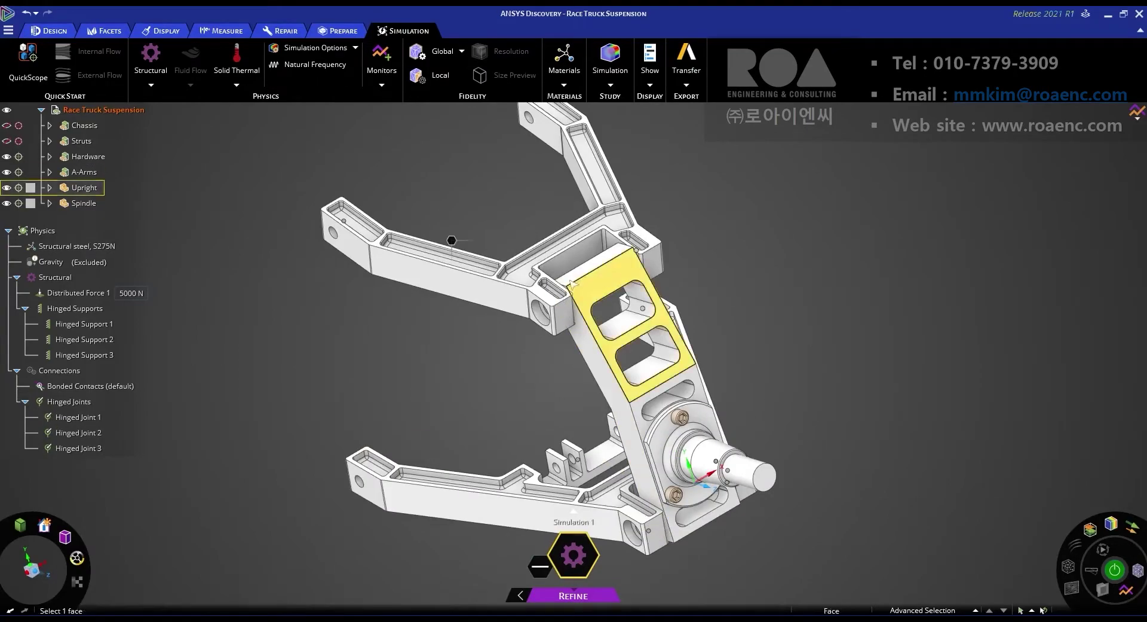
{"action": "scroll", "coordinate": [588, 291], "scroll_direction": "up", "scroll_amount": 2}
{"action": "middle_click_drag", "start_coordinate": [588, 291], "coordinate": [567, 297]}
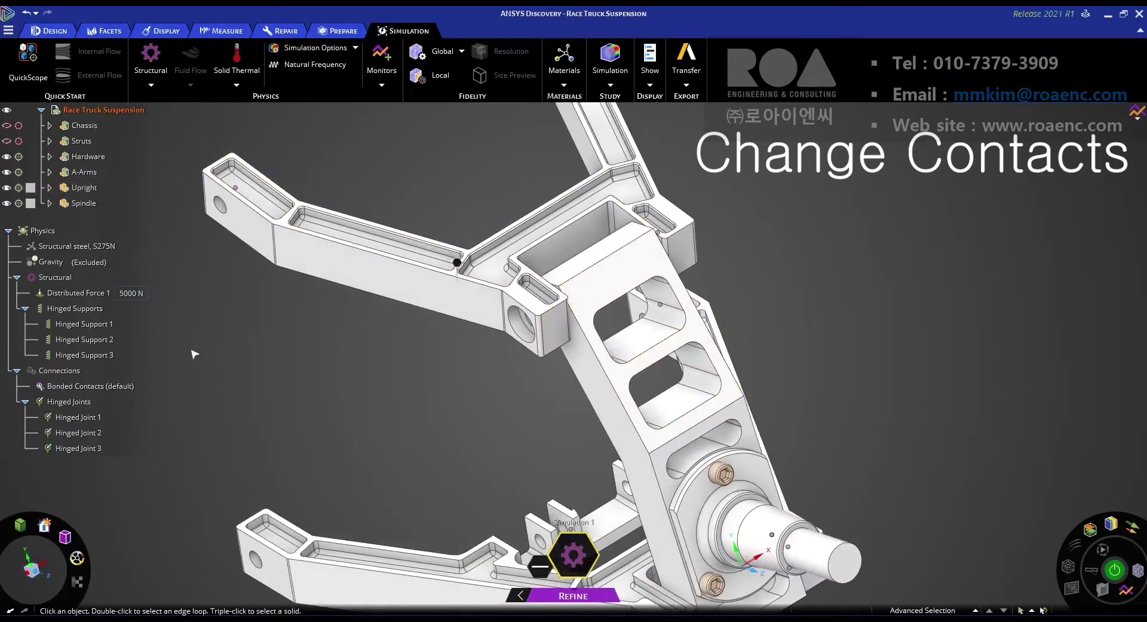
{"action": "left_click", "coordinate": [107, 388]}
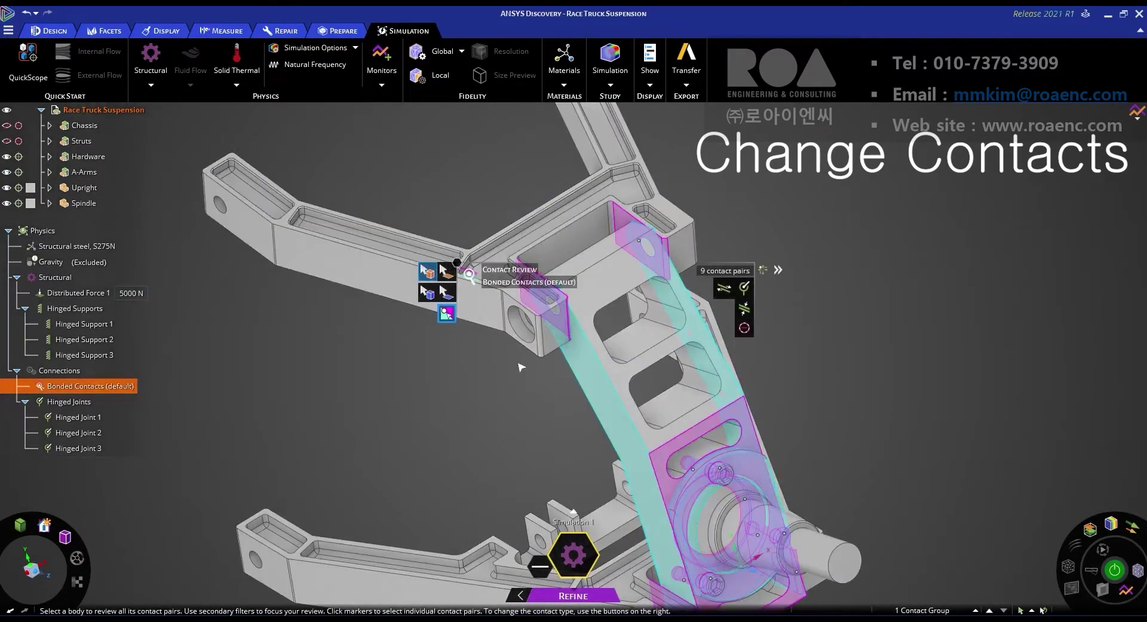
{"action": "left_click", "coordinate": [519, 323]}
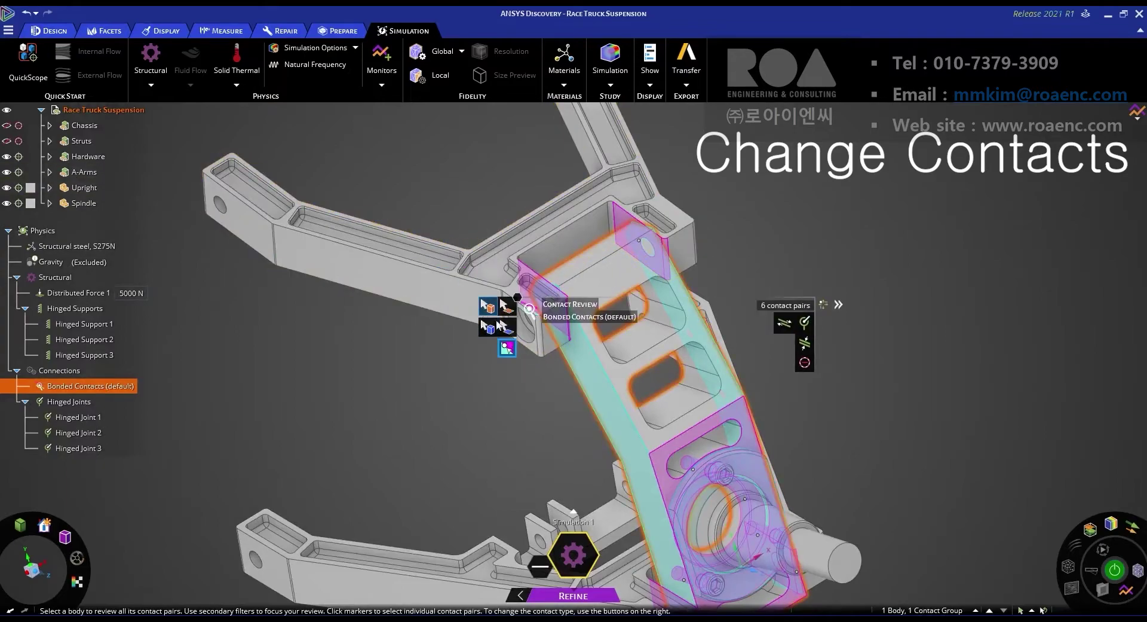
{"action": "left_click", "coordinate": [440, 297]}
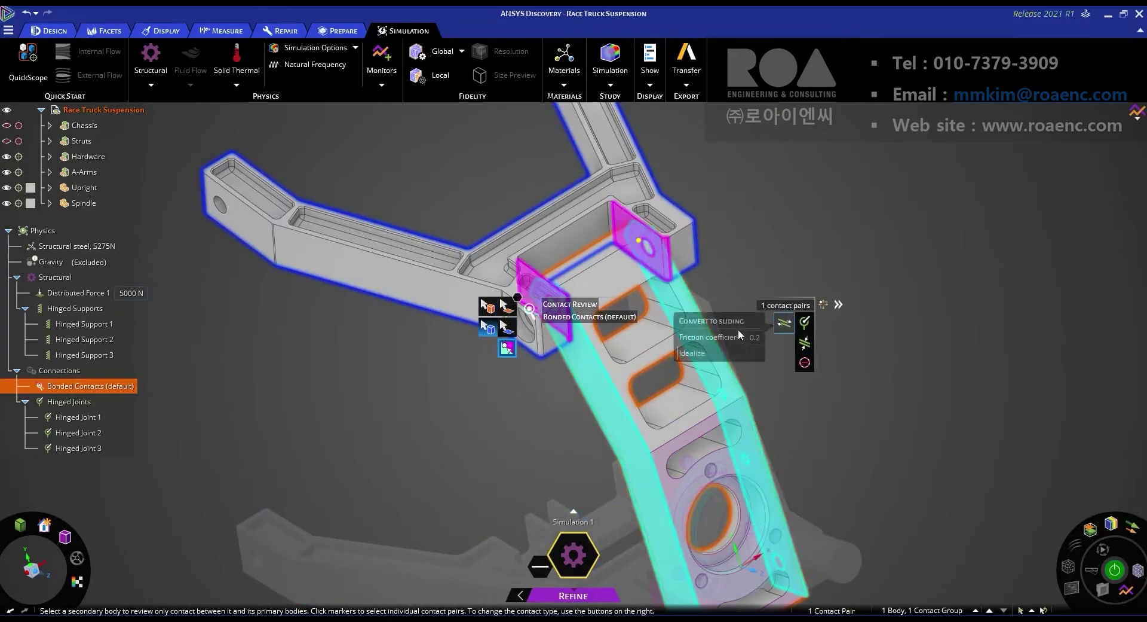
{"action": "left_click", "coordinate": [786, 324]}
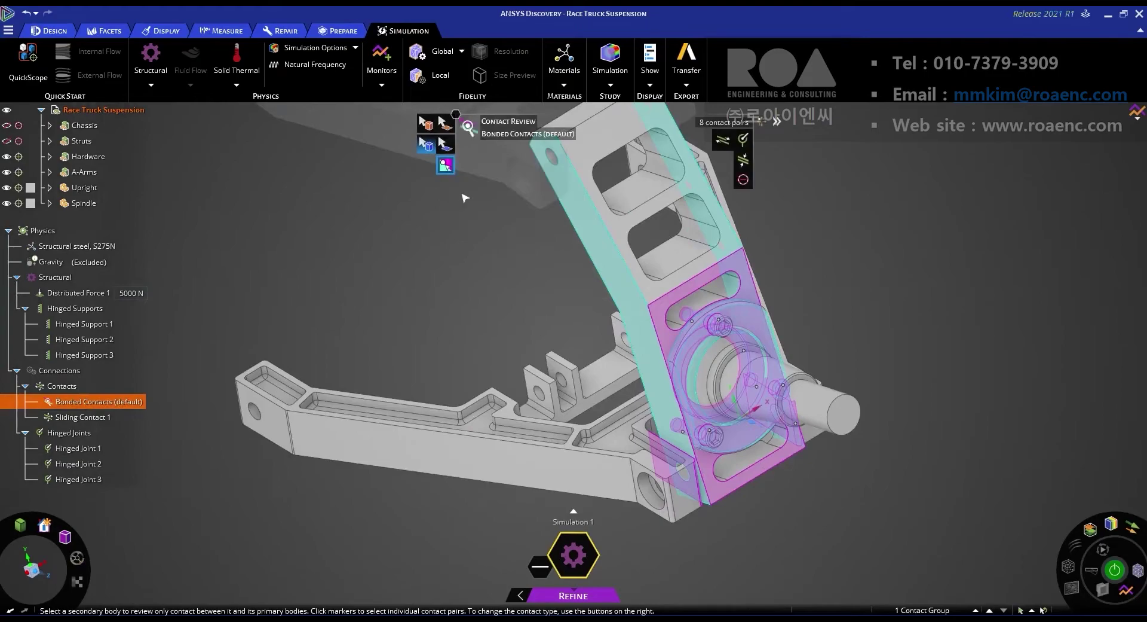
Convert the bonded contact between the upright and the lower A-arm to sliding and close the contact review.
{"action": "left_click", "coordinate": [643, 287]}
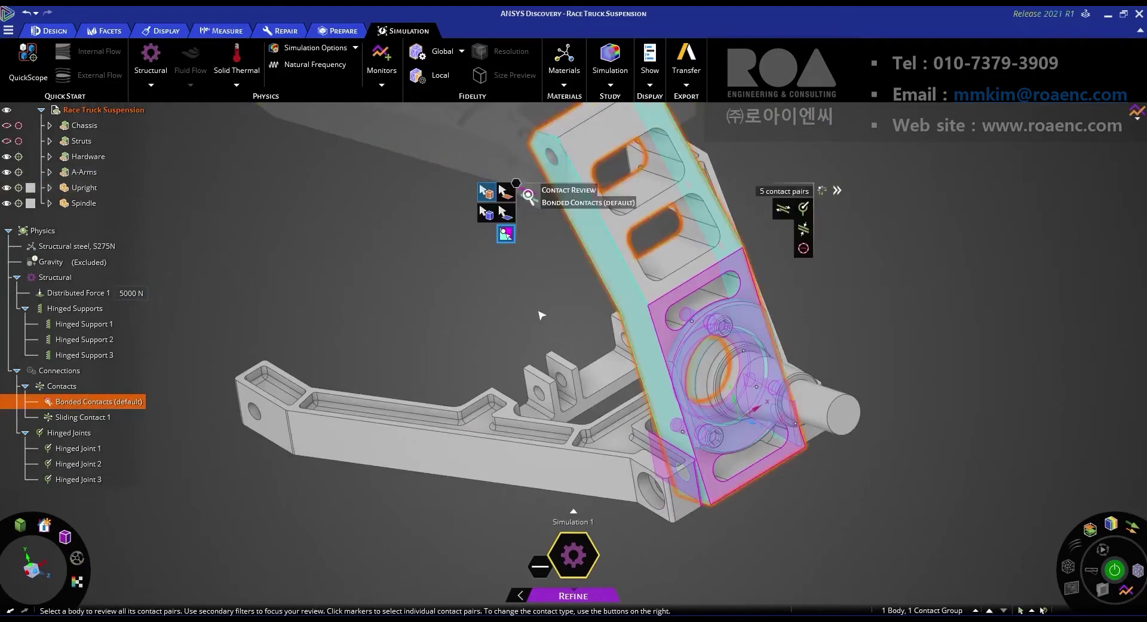
{"action": "left_click", "coordinate": [548, 411]}
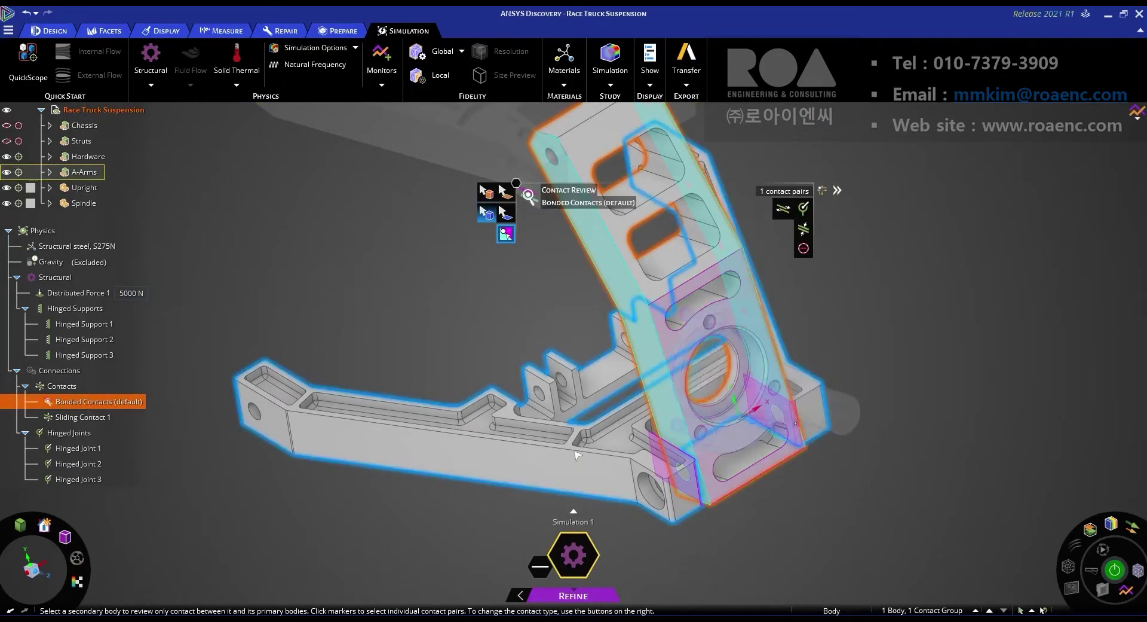
{"action": "left_click", "coordinate": [784, 210]}
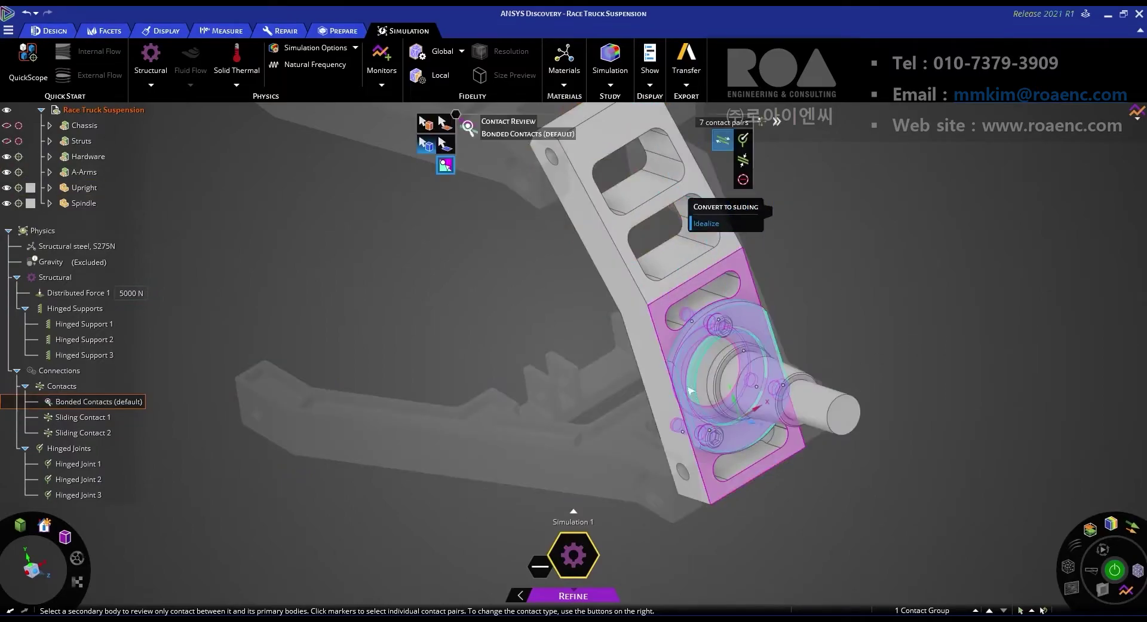
{"action": "left_click", "coordinate": [353, 376]}
Switch the suspension simulation to the Explore stage and solve it.
{"action": "middle_click_drag", "start_coordinate": [458, 278], "coordinate": [448, 339], "text": "ctrl"}
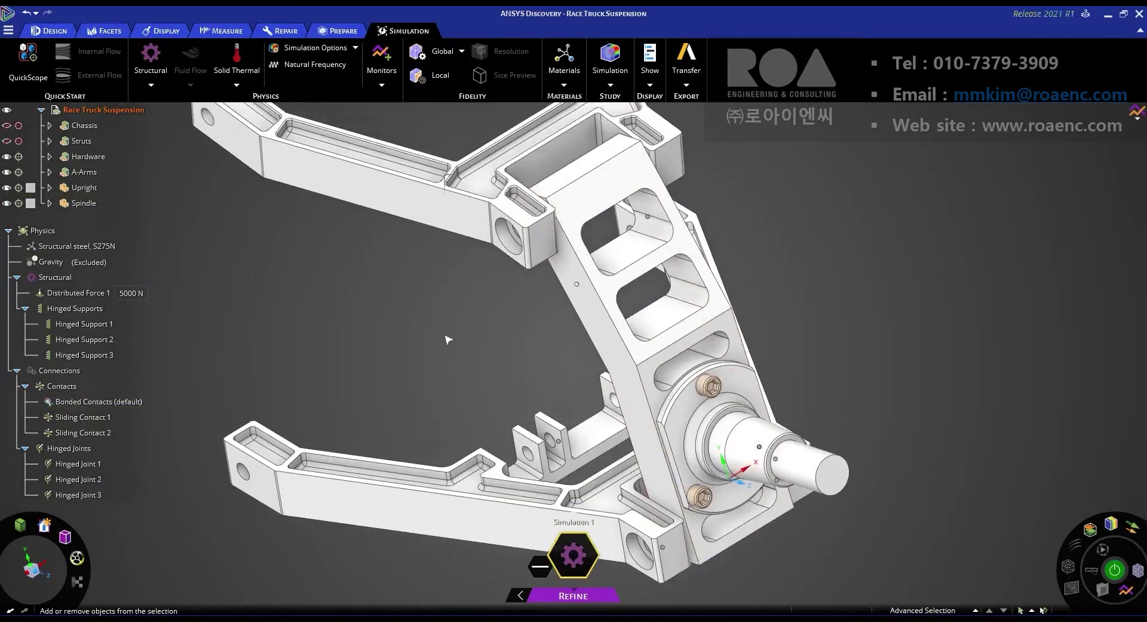
{"action": "scroll", "coordinate": [449, 339], "scroll_direction": "down", "scroll_amount": 2}
{"action": "middle_click_drag", "start_coordinate": [605, 343], "coordinate": [606, 368], "text": "ctrl"}
{"action": "mouse_move", "coordinate": [520, 596]}
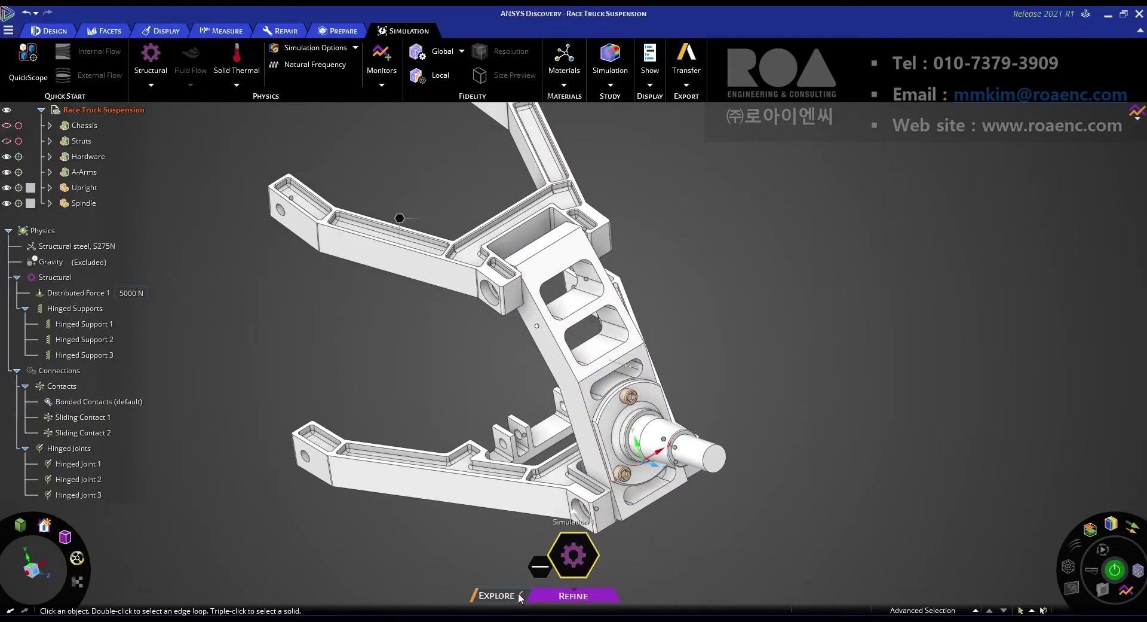
{"action": "left_click", "coordinate": [521, 596]}
{"action": "middle_click_drag", "start_coordinate": [802, 341], "coordinate": [819, 325], "text": "ctrl"}
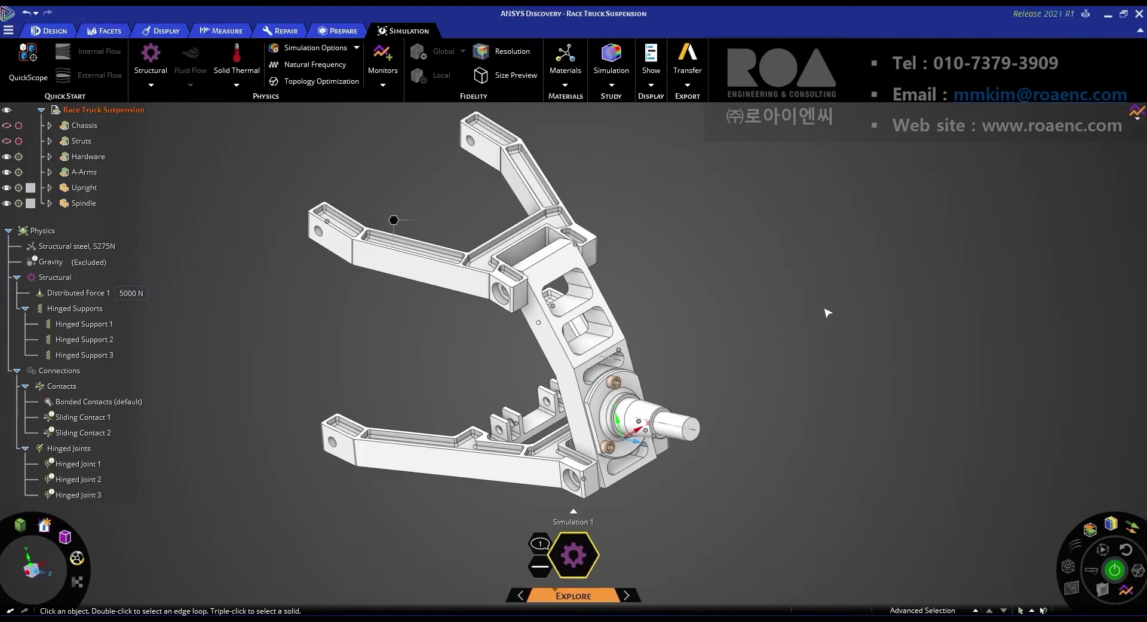
{"action": "left_click", "coordinate": [1116, 571]}
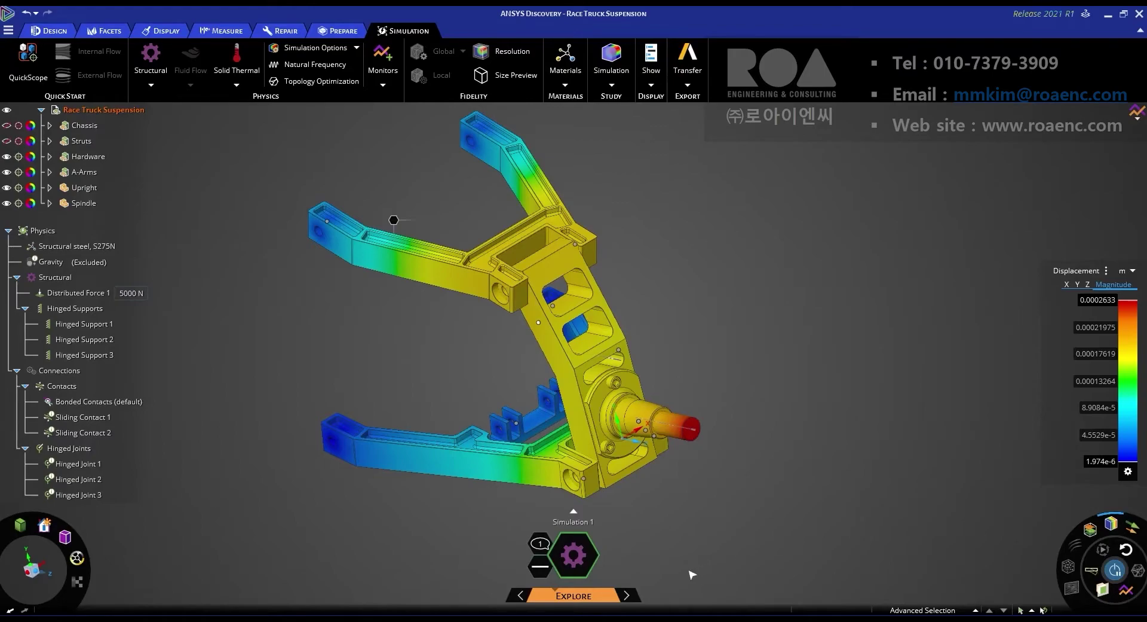
Raise the Explore fidelity slightly and show the Resolution preview on the model instead of the displacement contours.
{"action": "mouse_move", "coordinate": [588, 595]}
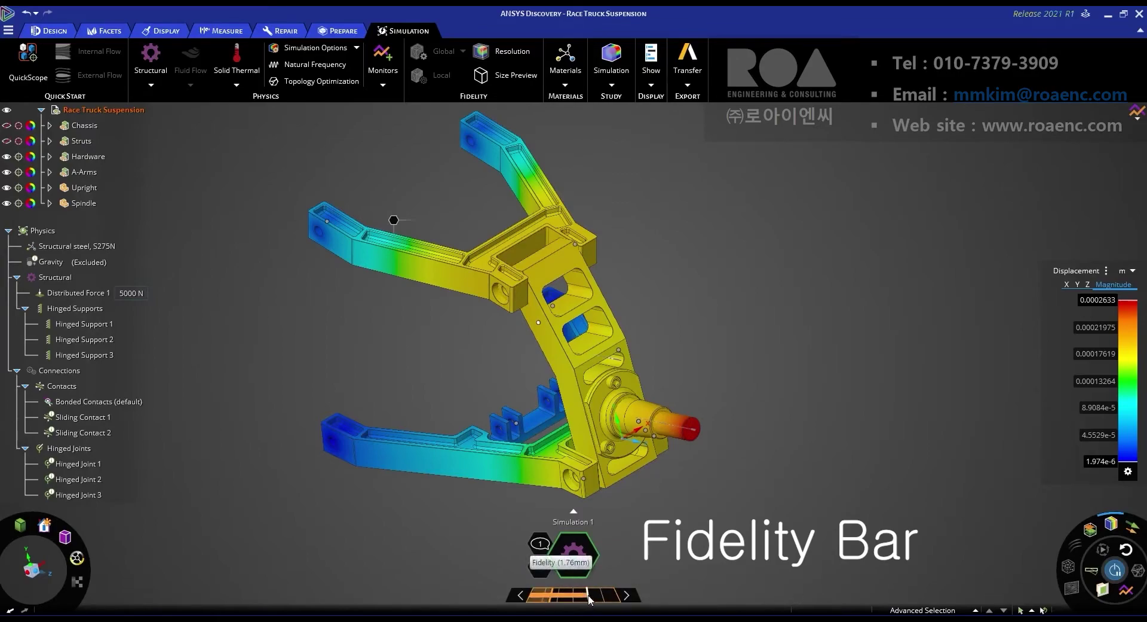
{"action": "left_click_drag", "start_coordinate": [589, 599], "coordinate": [592, 597]}
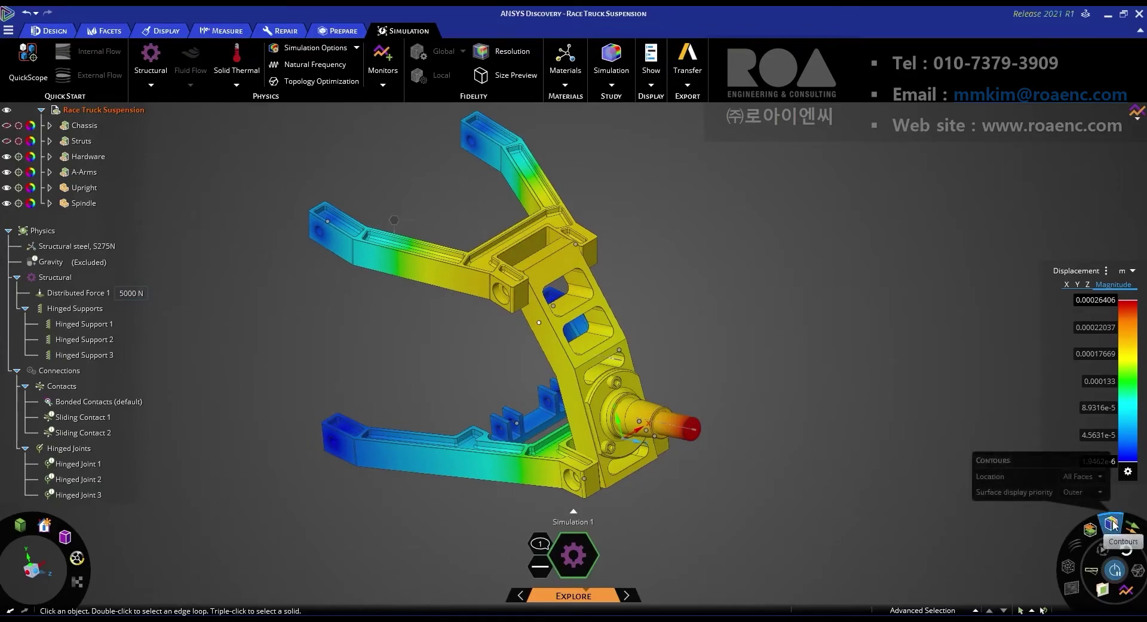
{"action": "left_click", "coordinate": [1091, 529]}
{"action": "left_click", "coordinate": [515, 53]}
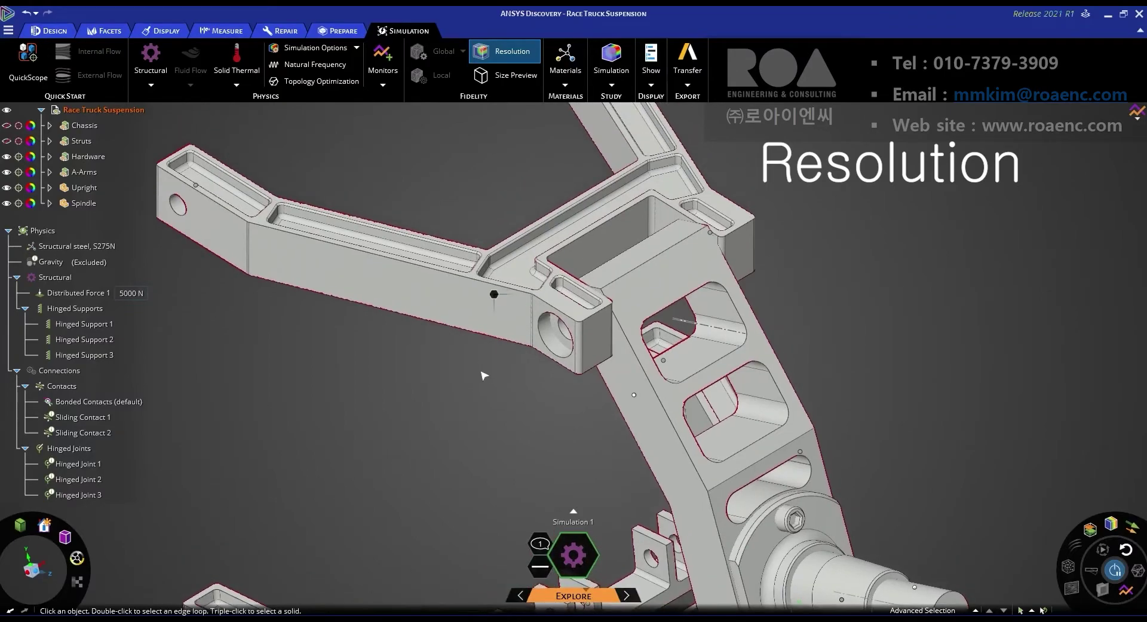
{"action": "mouse_move", "coordinate": [487, 393]}
{"action": "middle_mouse_down"}
{"action": "mouse_move", "coordinate": [468, 389]}
{"action": "mouse_move", "coordinate": [476, 399]}
{"action": "mouse_move", "coordinate": [438, 412]}
{"action": "mouse_move", "coordinate": [484, 404]}
{"action": "middle_mouse_up"}
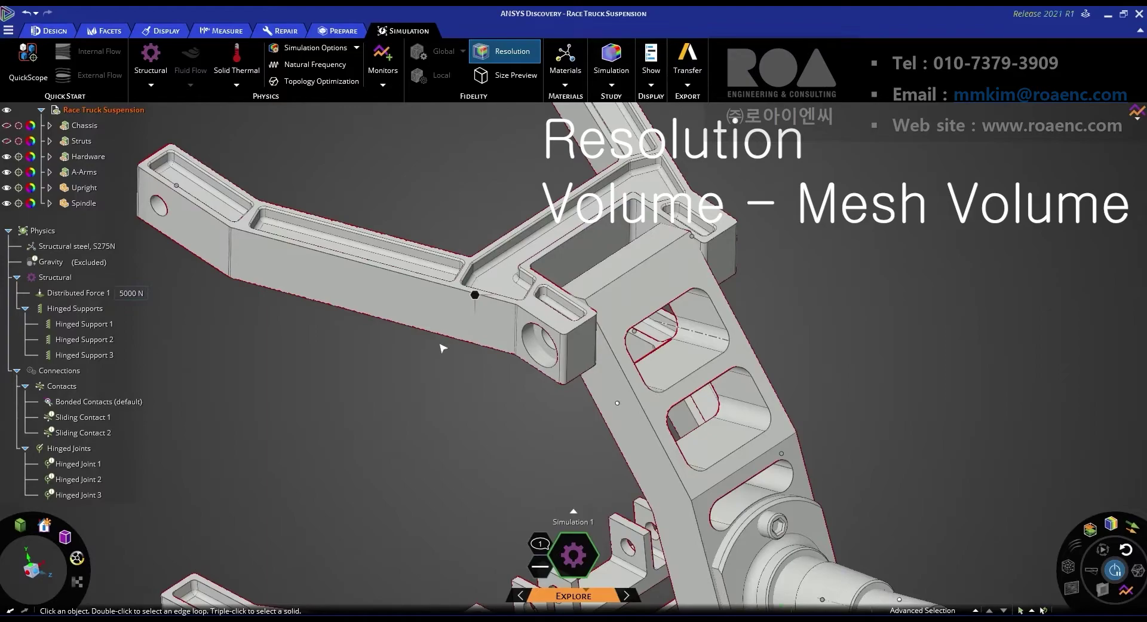
Turn on Size Preview and inspect the element size on the upper A-arm, upright and spindle.
{"action": "left_click", "coordinate": [518, 76]}
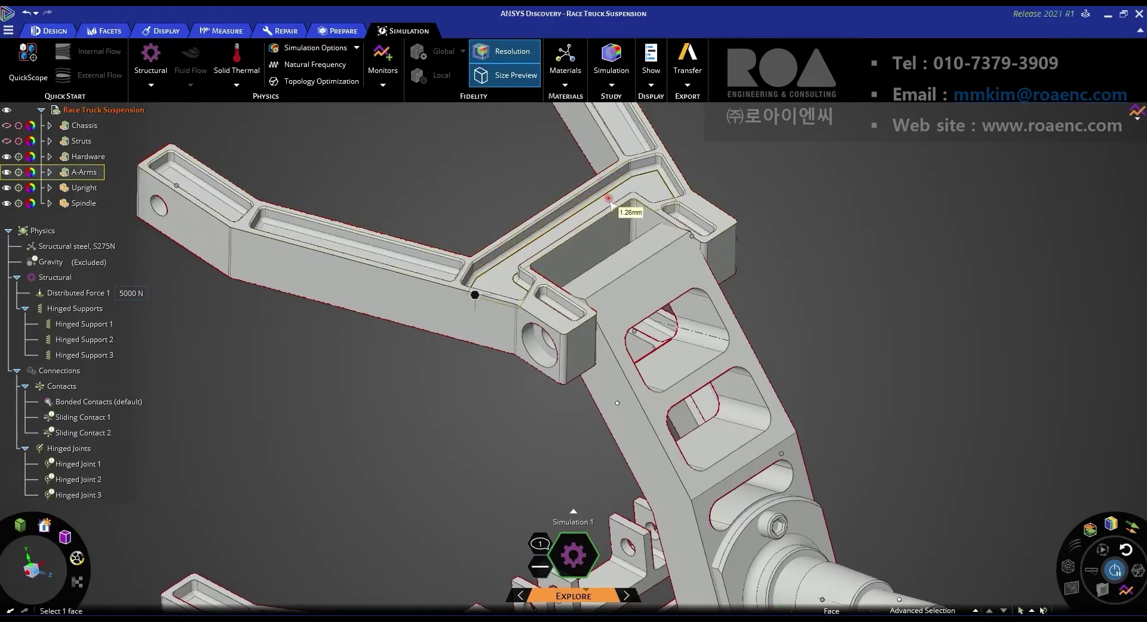
{"action": "scroll", "coordinate": [658, 287], "scroll_direction": "up", "scroll_amount": 3}
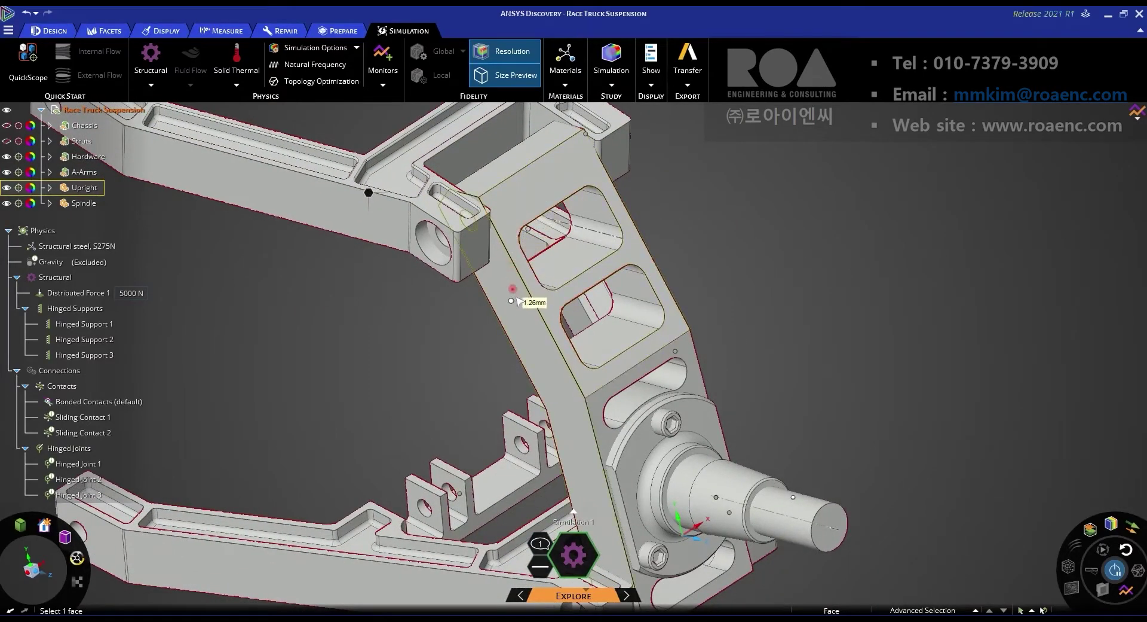
{"action": "middle_click_drag", "start_coordinate": [551, 375], "coordinate": [528, 323]}
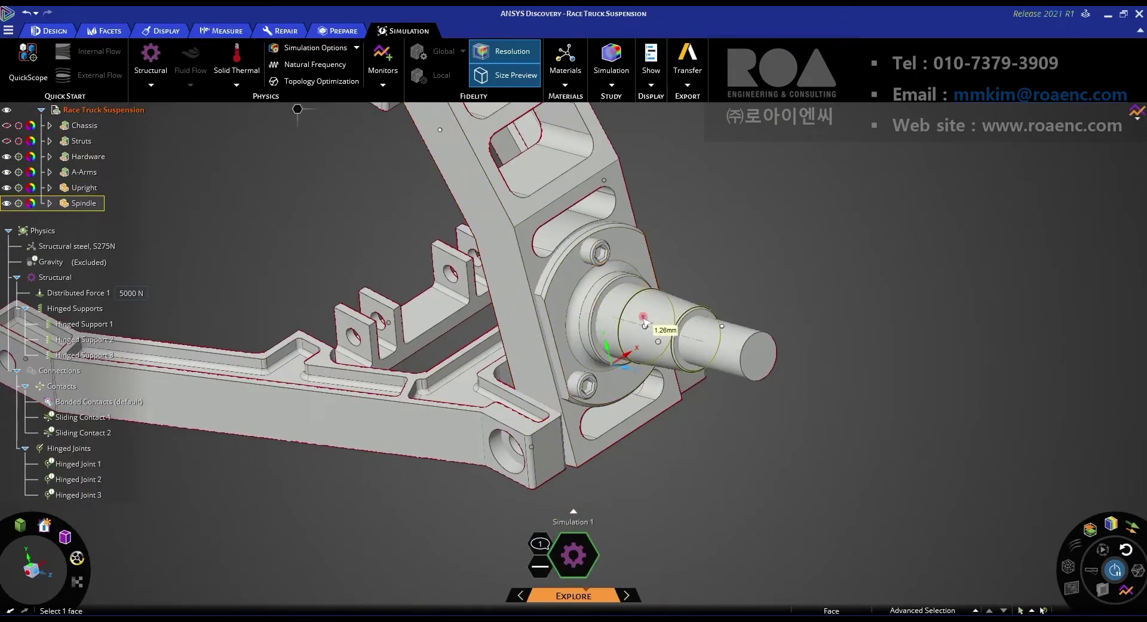
Lower the Explore fidelity, review the coarser resolution on the A-arms, and close the resolution preview.
{"action": "mouse_move", "coordinate": [595, 594]}
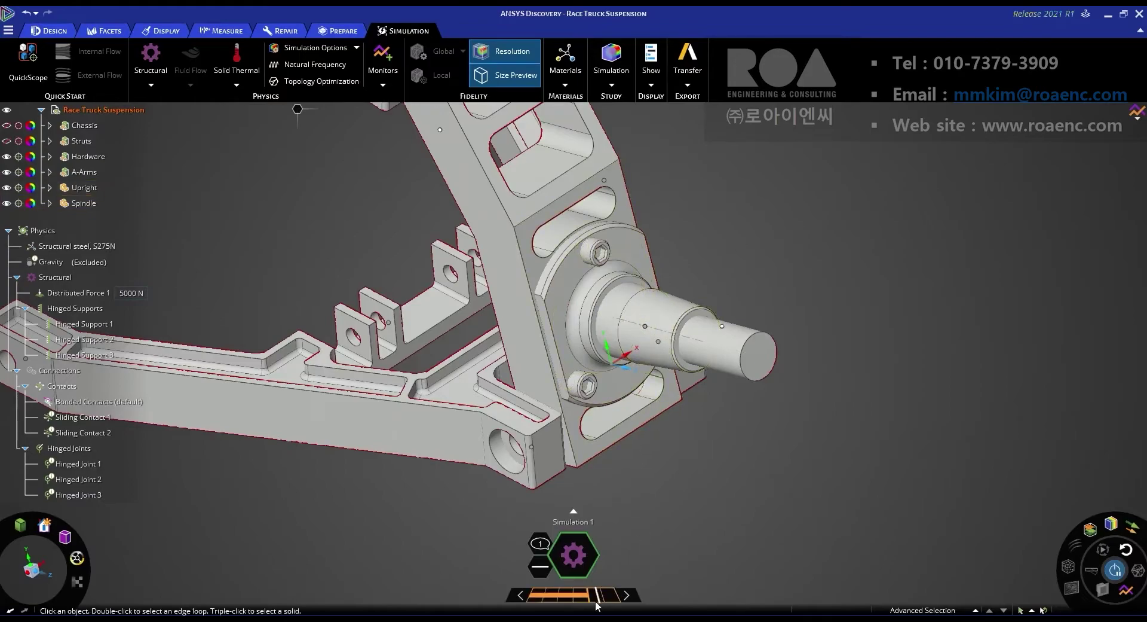
{"action": "left_click", "coordinate": [547, 595]}
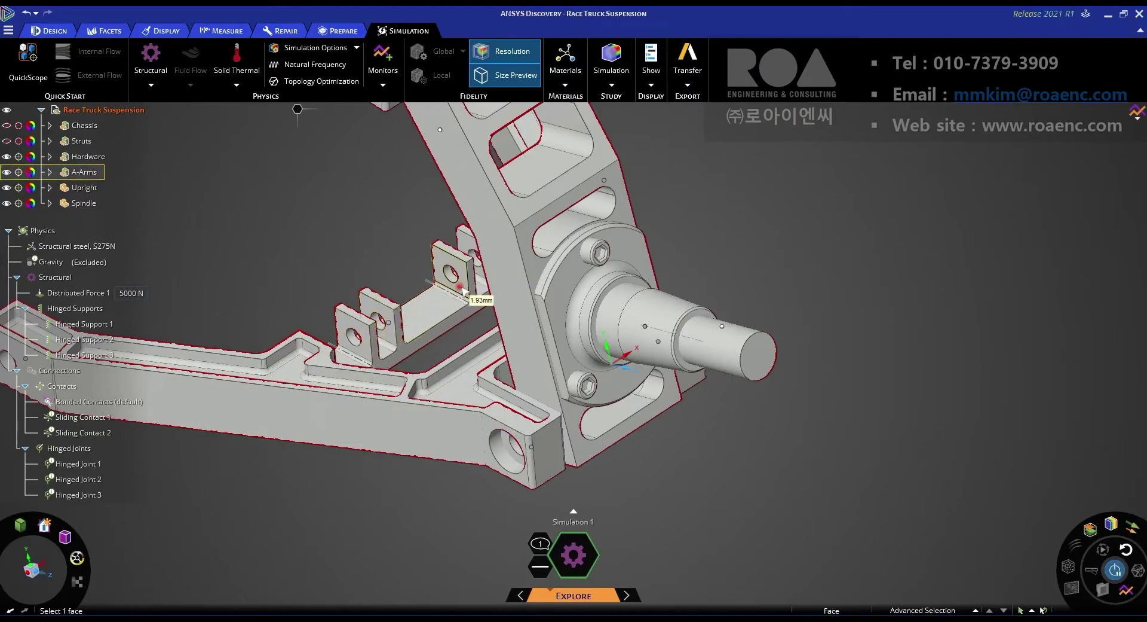
{"action": "middle_click_drag", "start_coordinate": [440, 319], "coordinate": [583, 425], "text": "ctrl"}
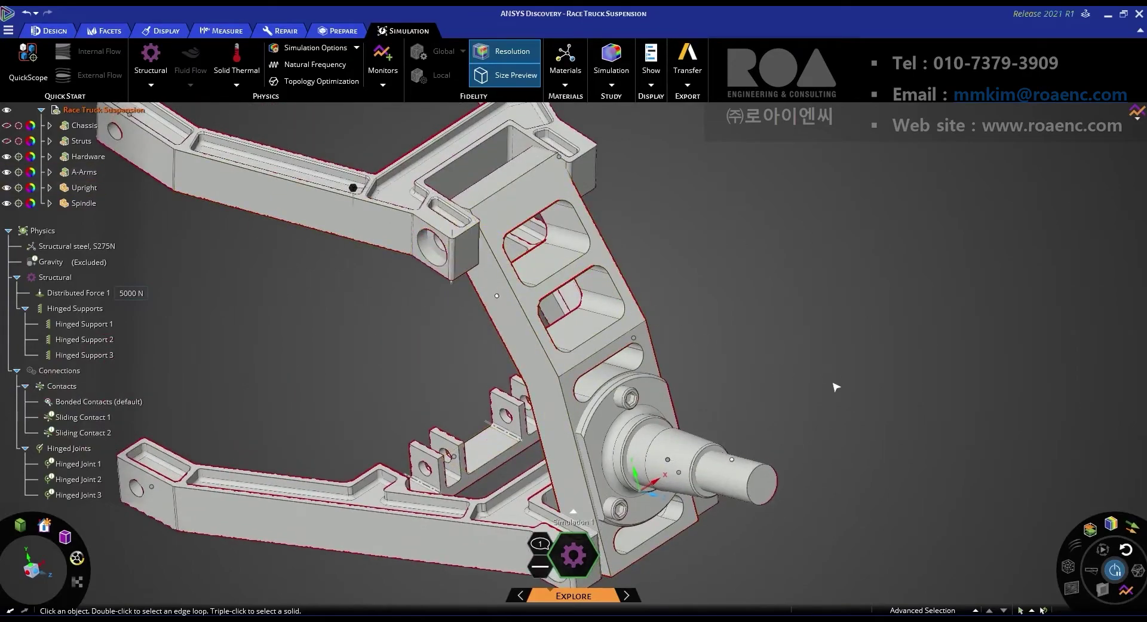
{"action": "key", "text": "Escape"}
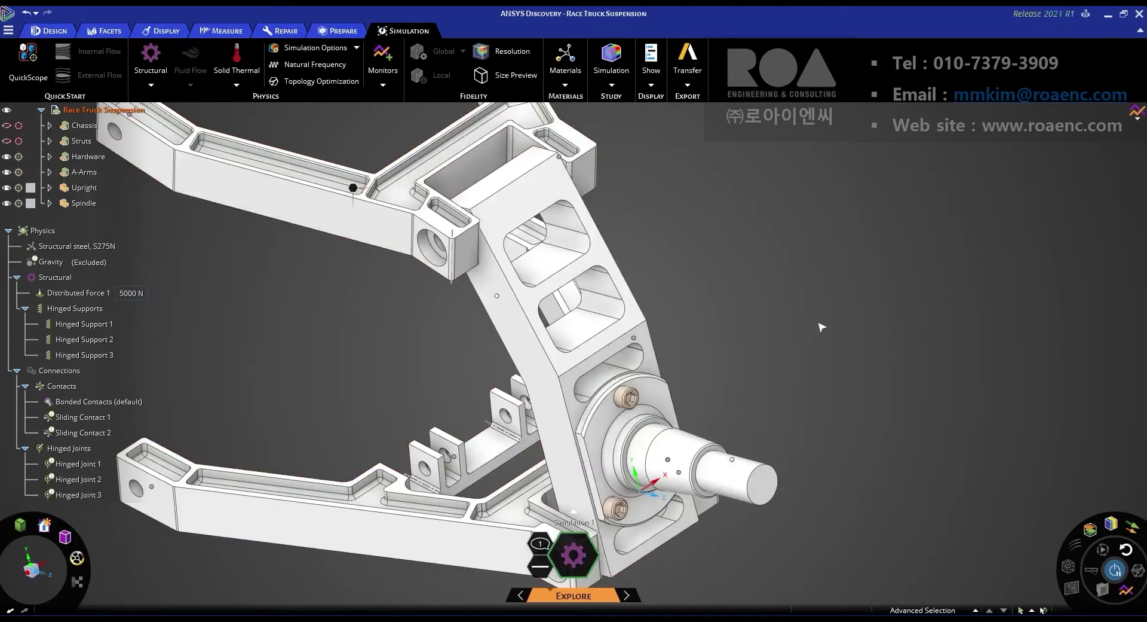
Switch to the Refine stage, collapse the Race Truck Suspension structure tree, and solve the simulation.
{"action": "left_click", "coordinate": [632, 596]}
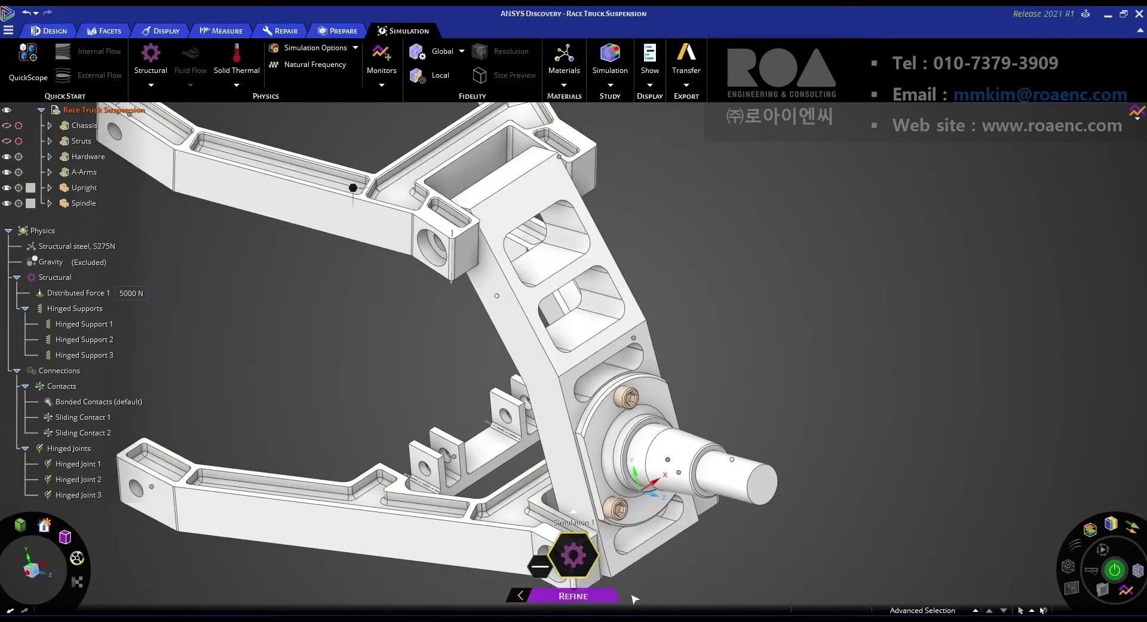
{"action": "scroll", "coordinate": [759, 383], "scroll_direction": "down", "scroll_amount": 4}
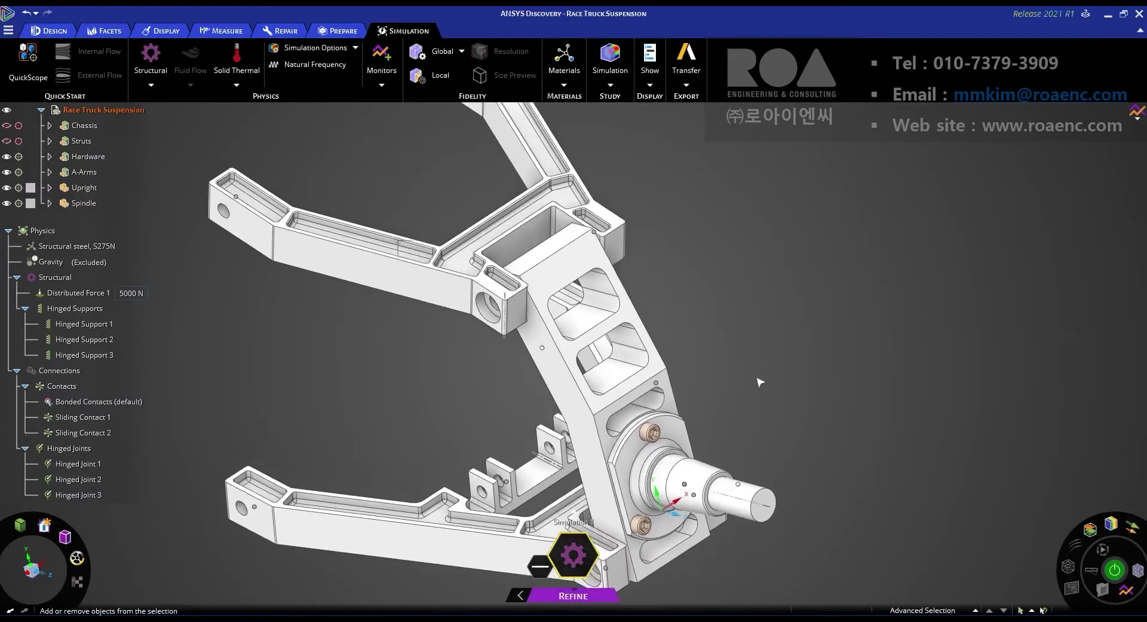
{"action": "left_click", "coordinate": [41, 110]}
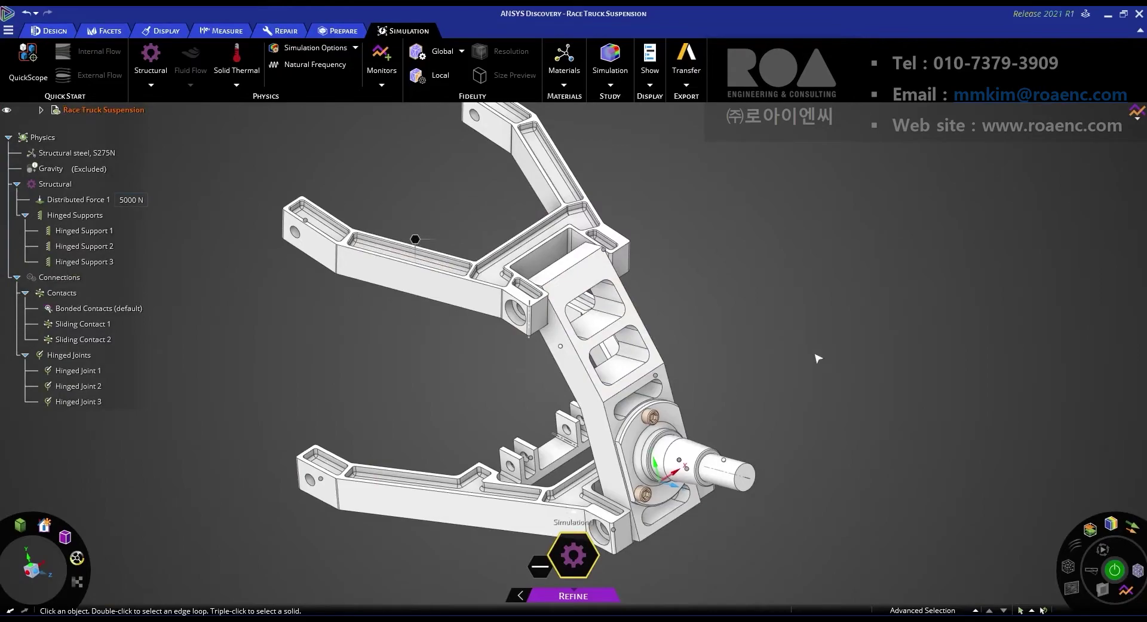
{"action": "left_click", "coordinate": [1115, 570]}
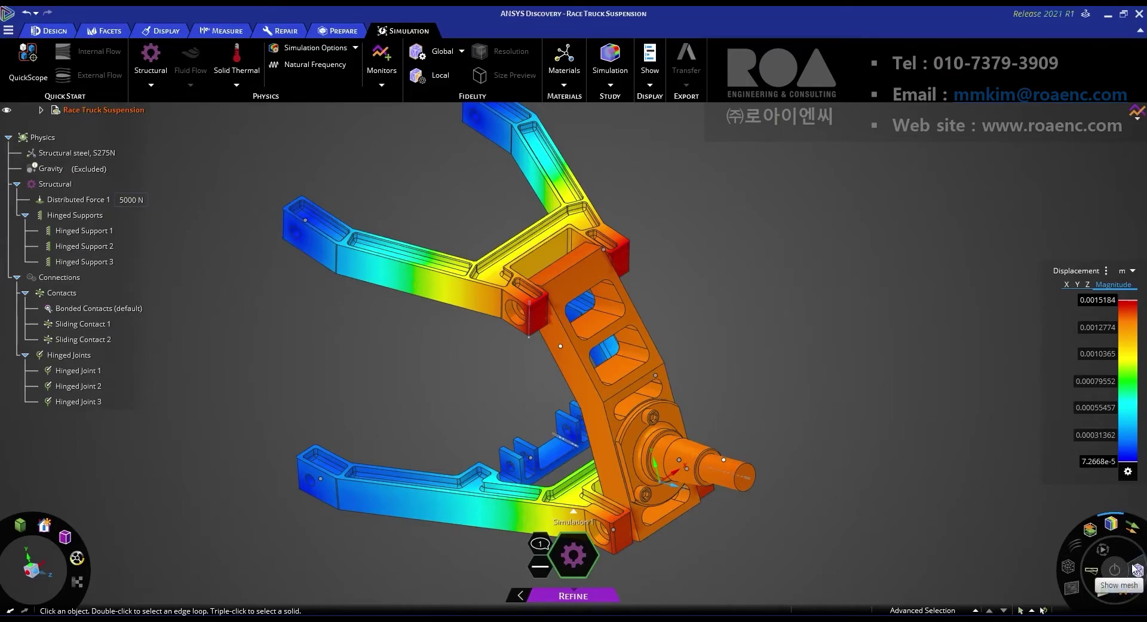
Show the default mesh on the solved model and hide the displacement contours.
{"action": "left_click", "coordinate": [1136, 568]}
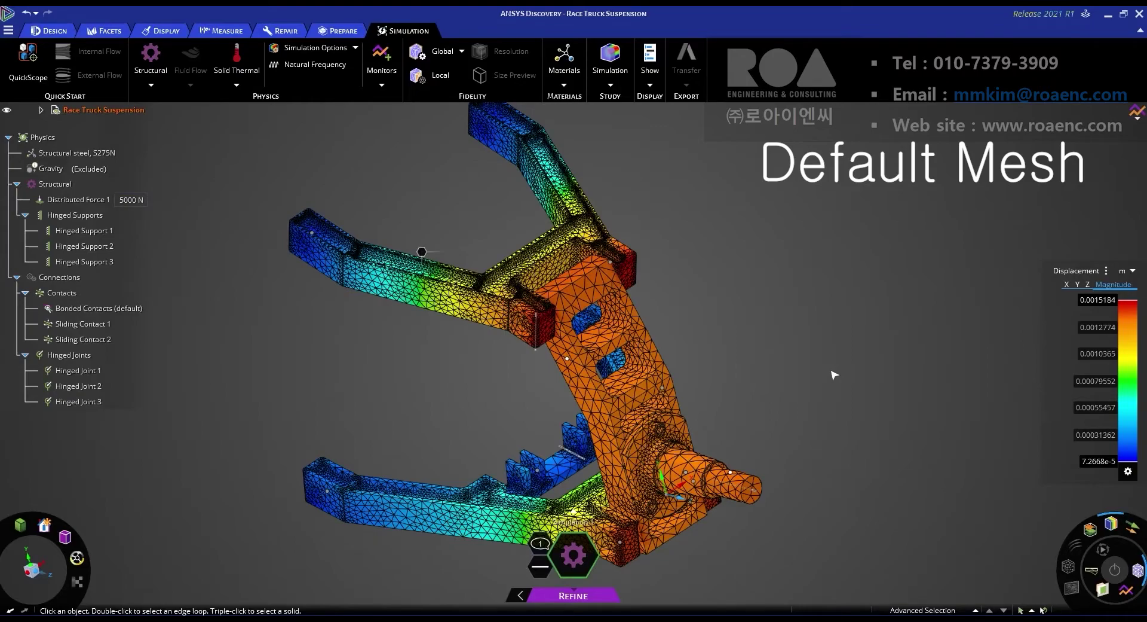
{"action": "mouse_move", "coordinate": [1110, 524]}
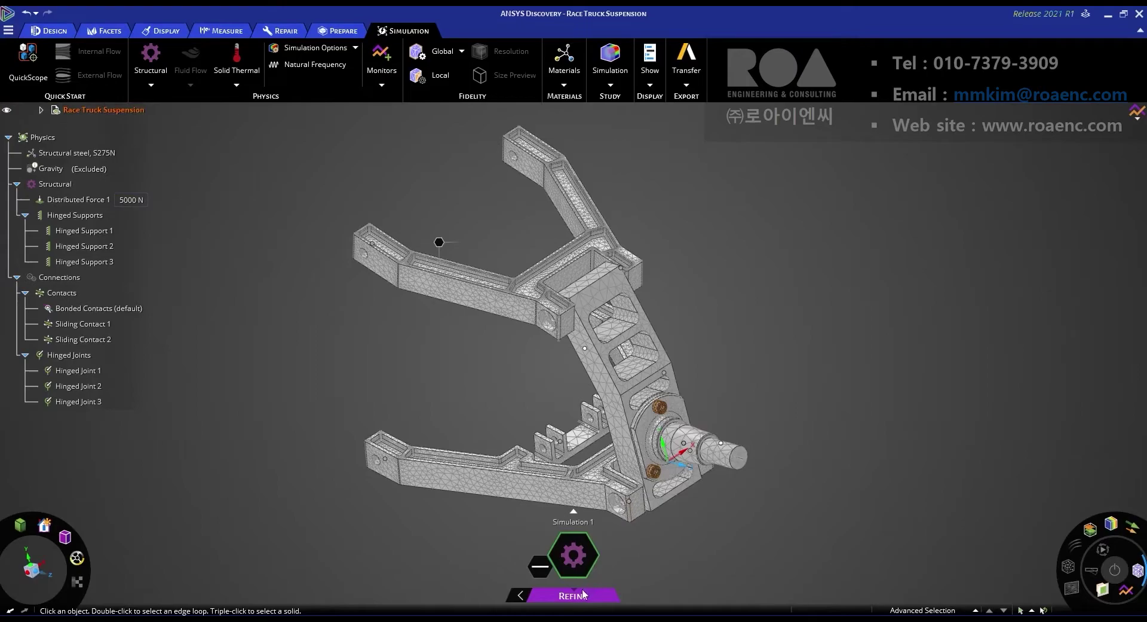
{"action": "mouse_move", "coordinate": [586, 594]}
Change the global fidelity sizing method to Curvature.
{"action": "left_click", "coordinate": [464, 53]}
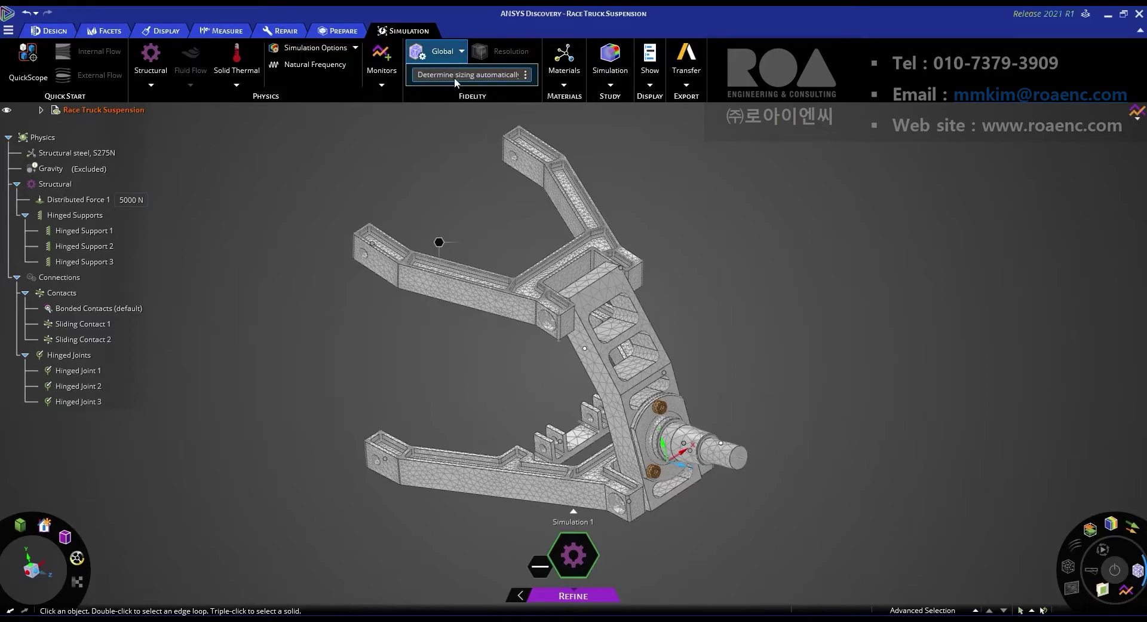
{"action": "left_click", "coordinate": [488, 77]}
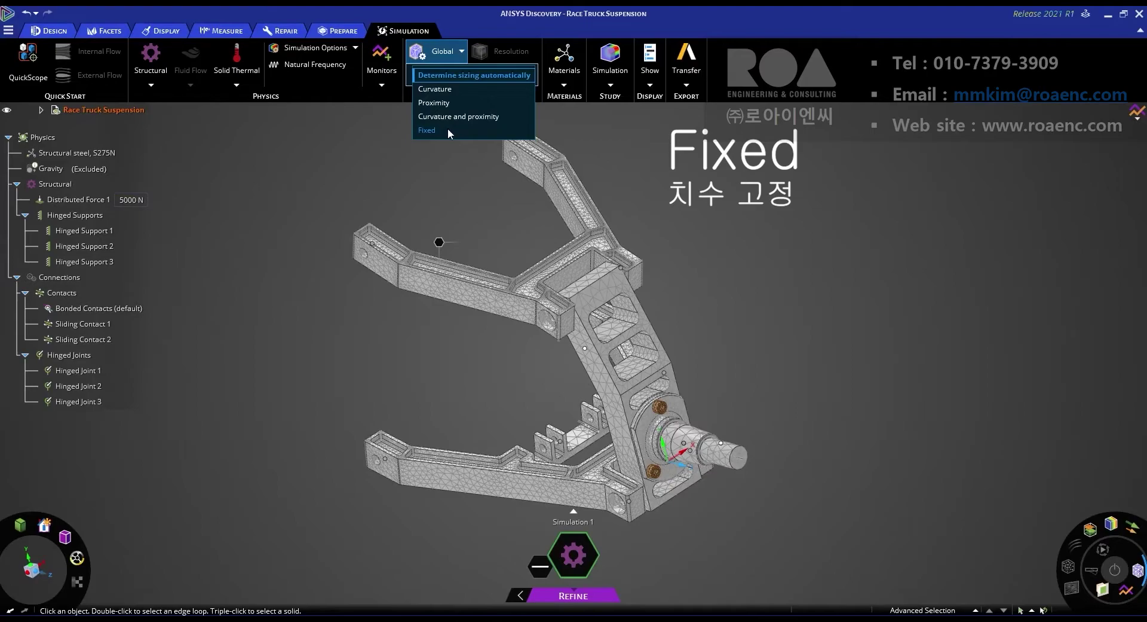
{"action": "left_click", "coordinate": [467, 88]}
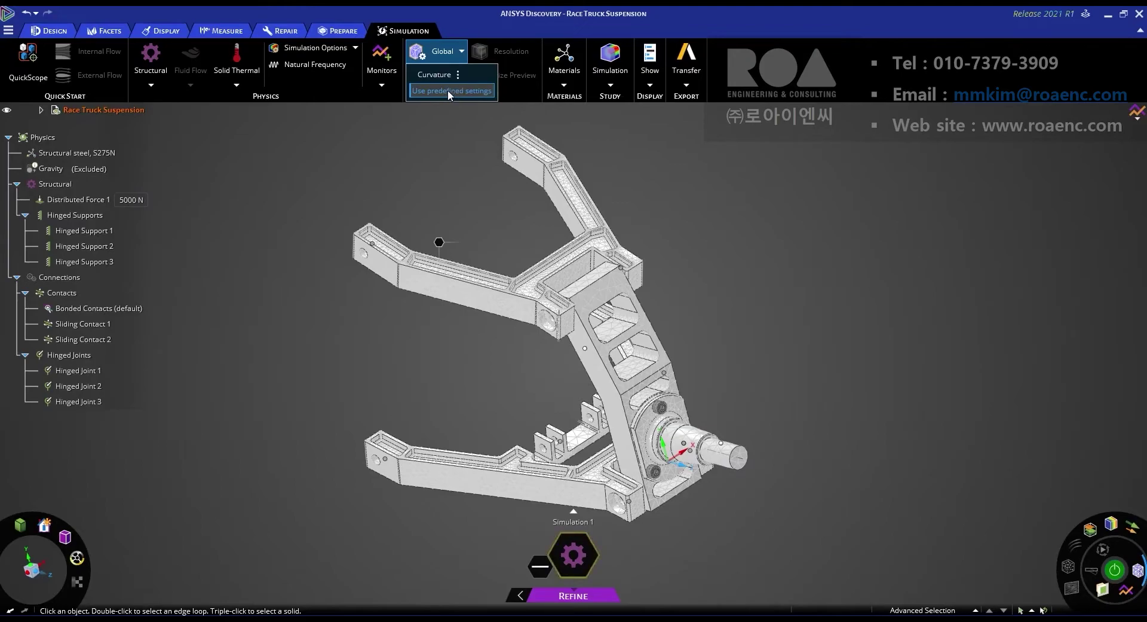
Turn off the predefined global fidelity settings and set the sizing method to Proximity with Faces as the size function source.
{"action": "left_click", "coordinate": [447, 91]}
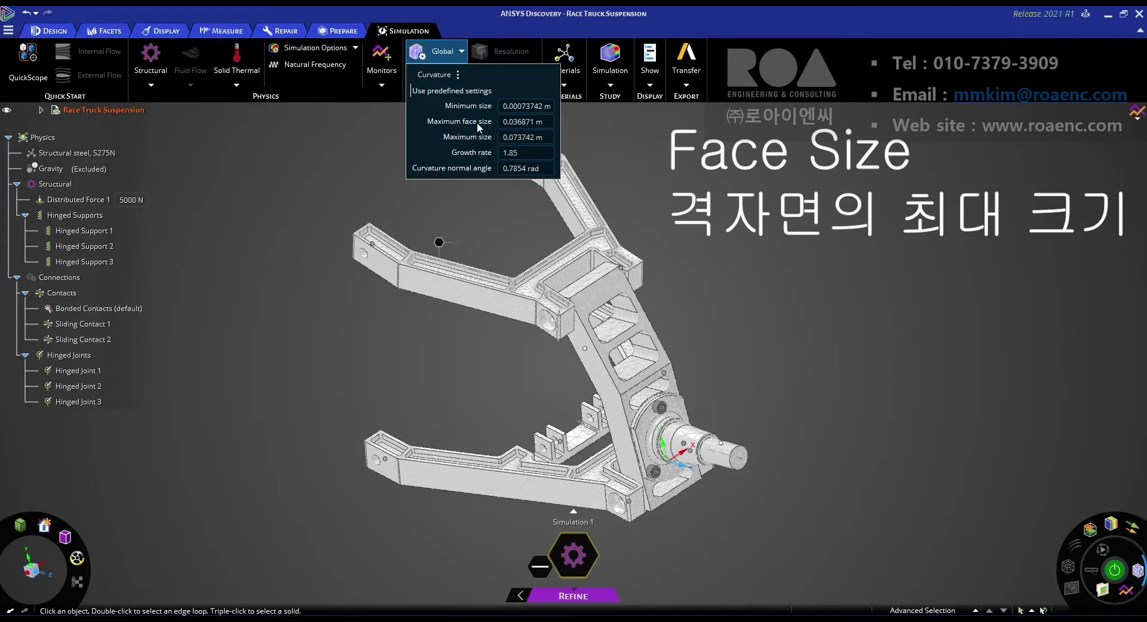
{"action": "left_click", "coordinate": [599, 245]}
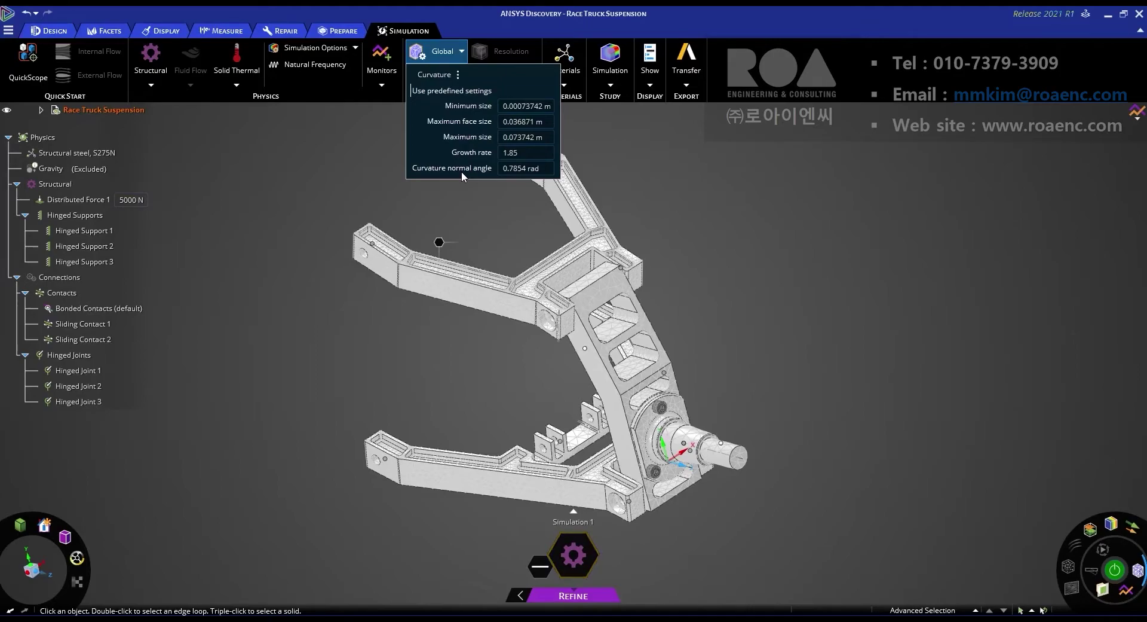
{"action": "left_click", "coordinate": [460, 74]}
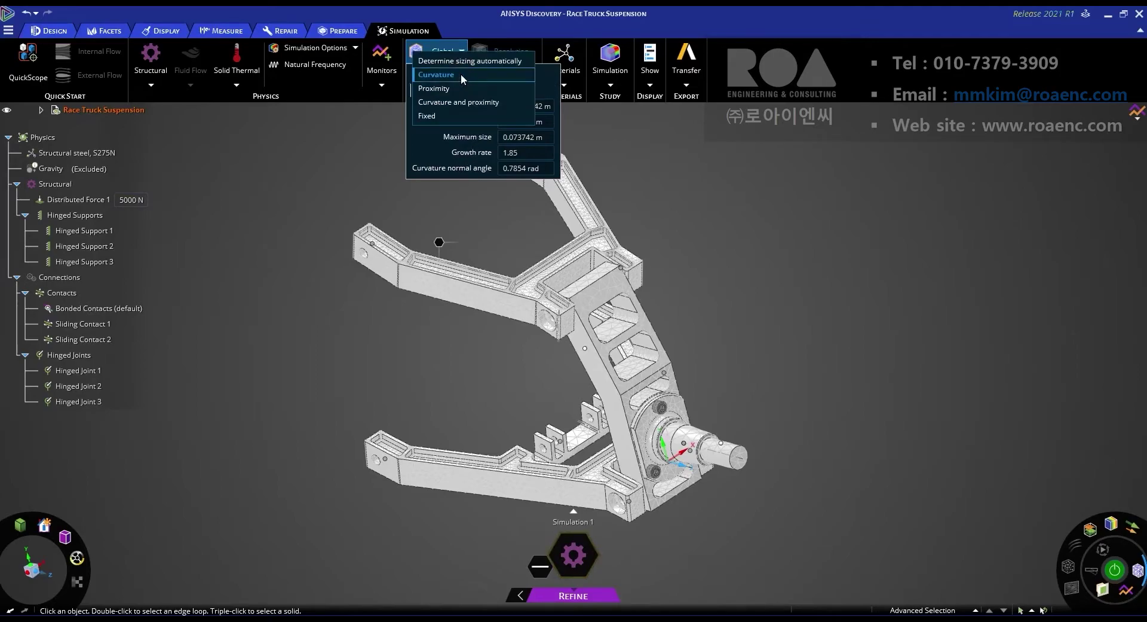
{"action": "left_click", "coordinate": [443, 90]}
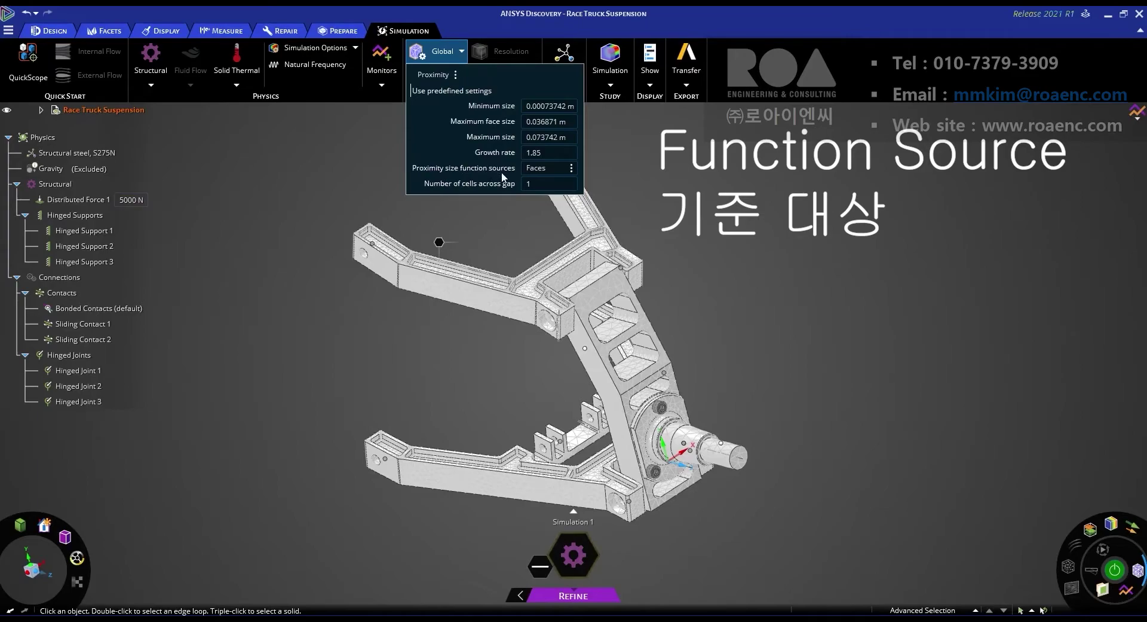
{"action": "left_click", "coordinate": [571, 168]}
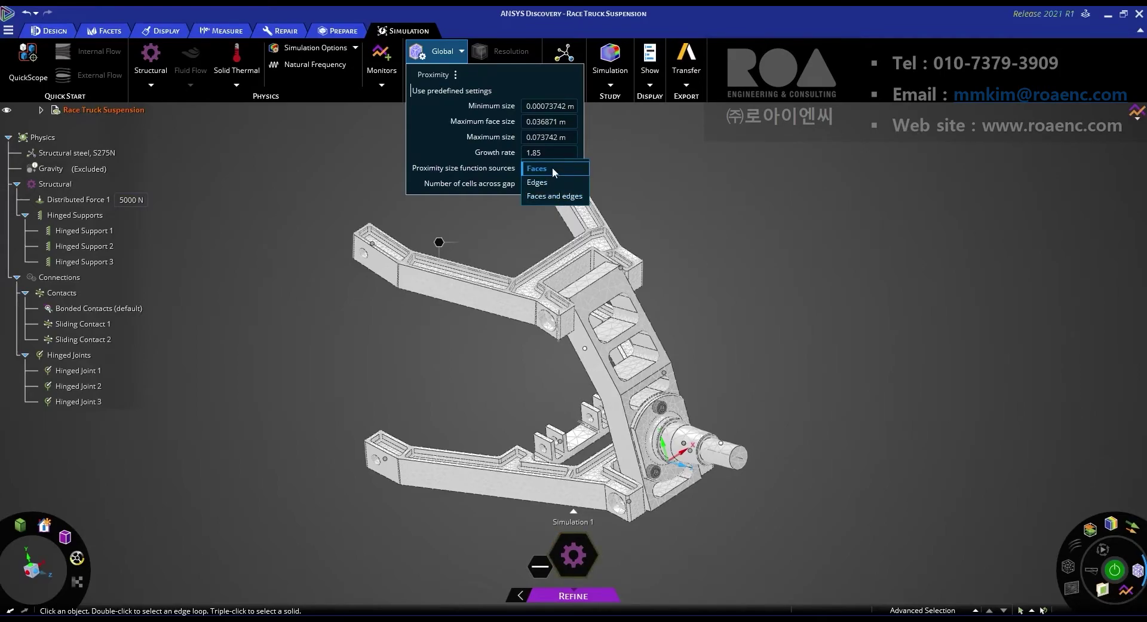
{"action": "left_click", "coordinate": [538, 172]}
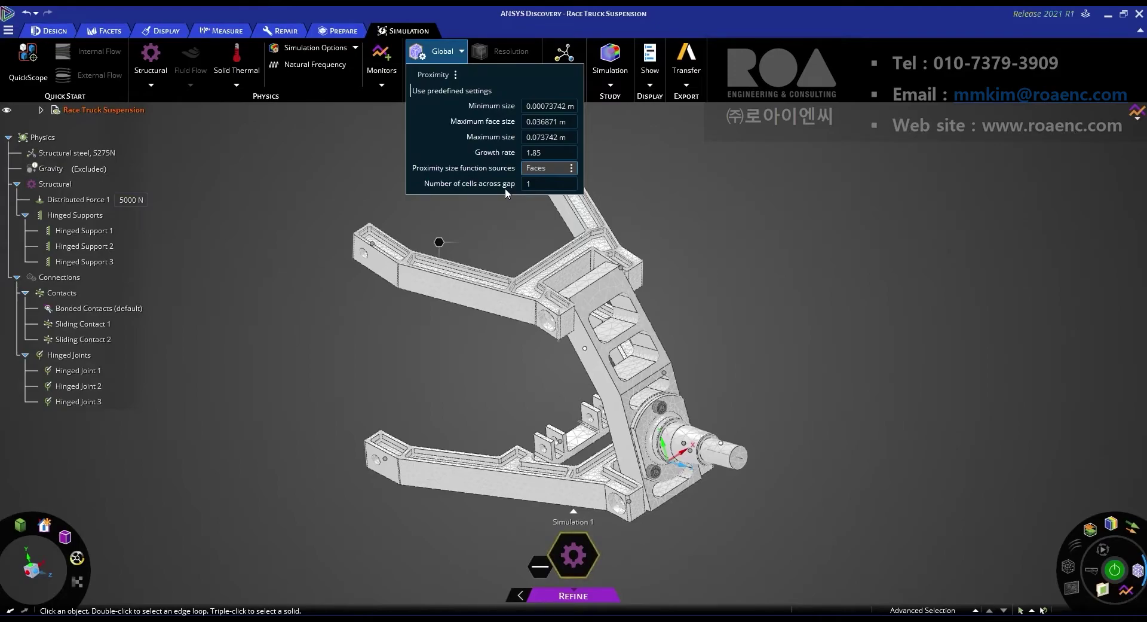
Try the Curvature and proximity sizing method, and set the global fidelity sizing to Fixed.
{"action": "left_click", "coordinate": [456, 76]}
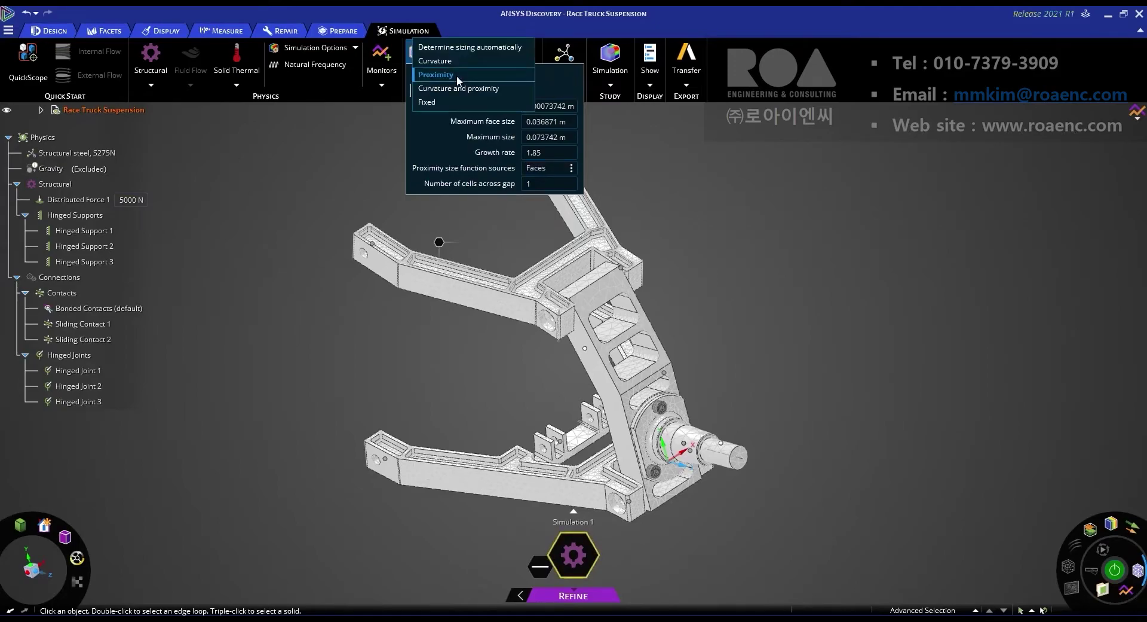
{"action": "left_click", "coordinate": [474, 94]}
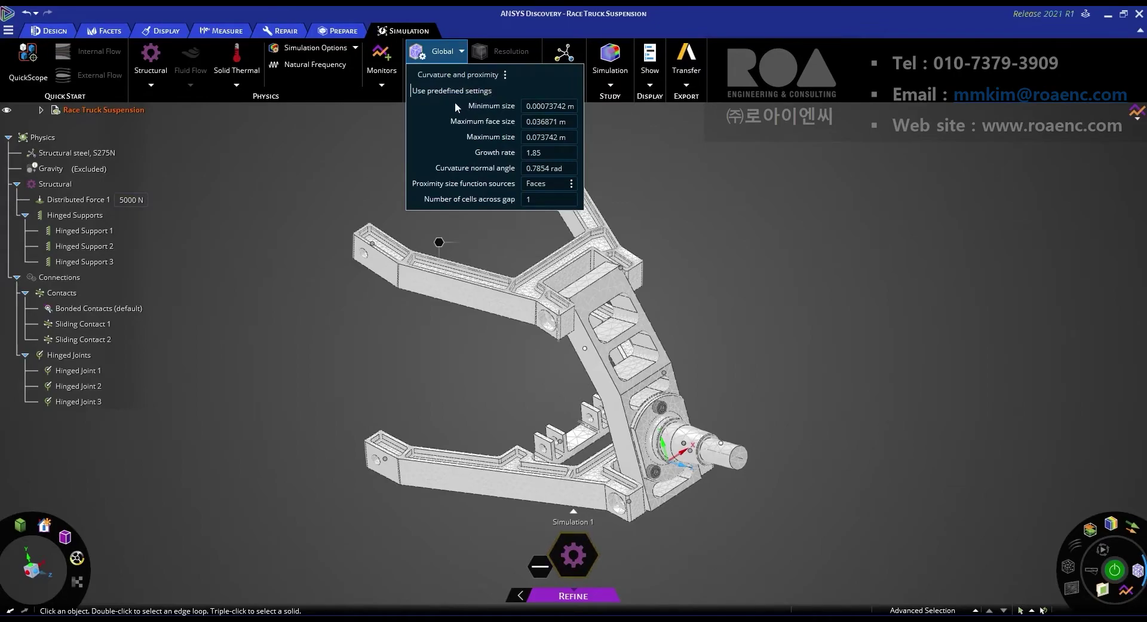
{"action": "left_click", "coordinate": [507, 74]}
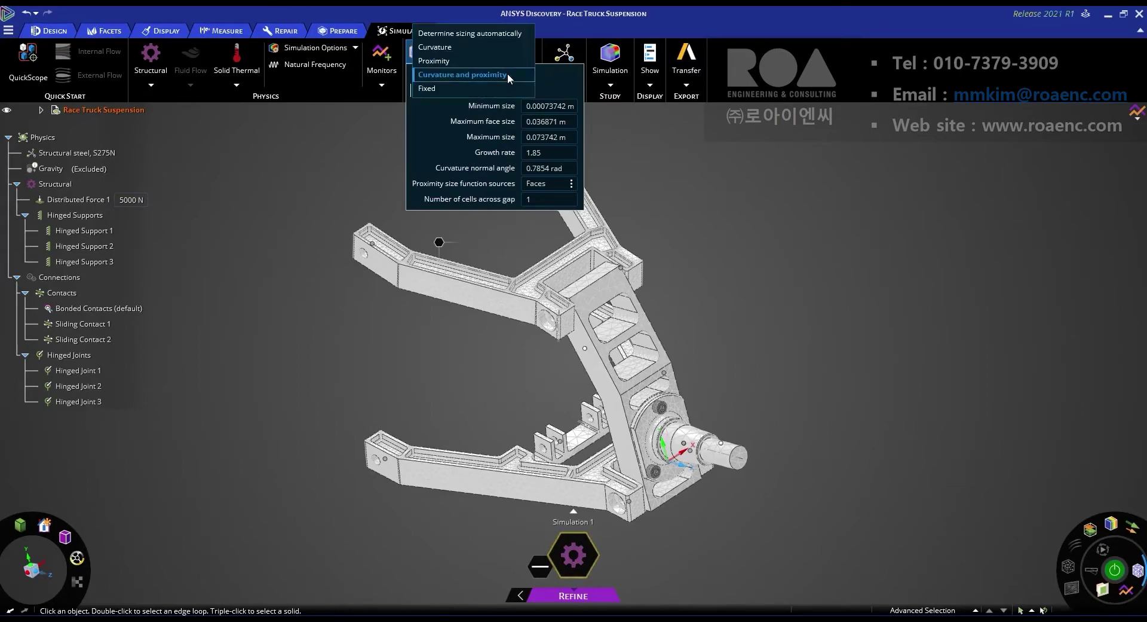
{"action": "left_click", "coordinate": [464, 88]}
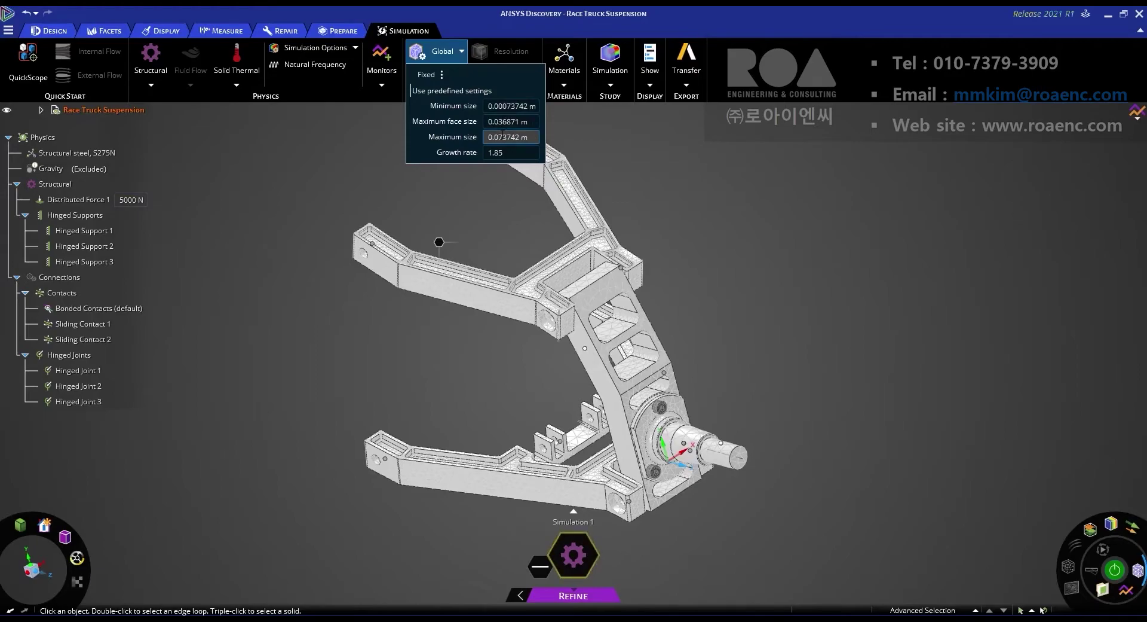
Set the minimum size of the Fixed global fidelity sizing to 2 mm.
{"action": "left_click", "coordinate": [516, 109]}
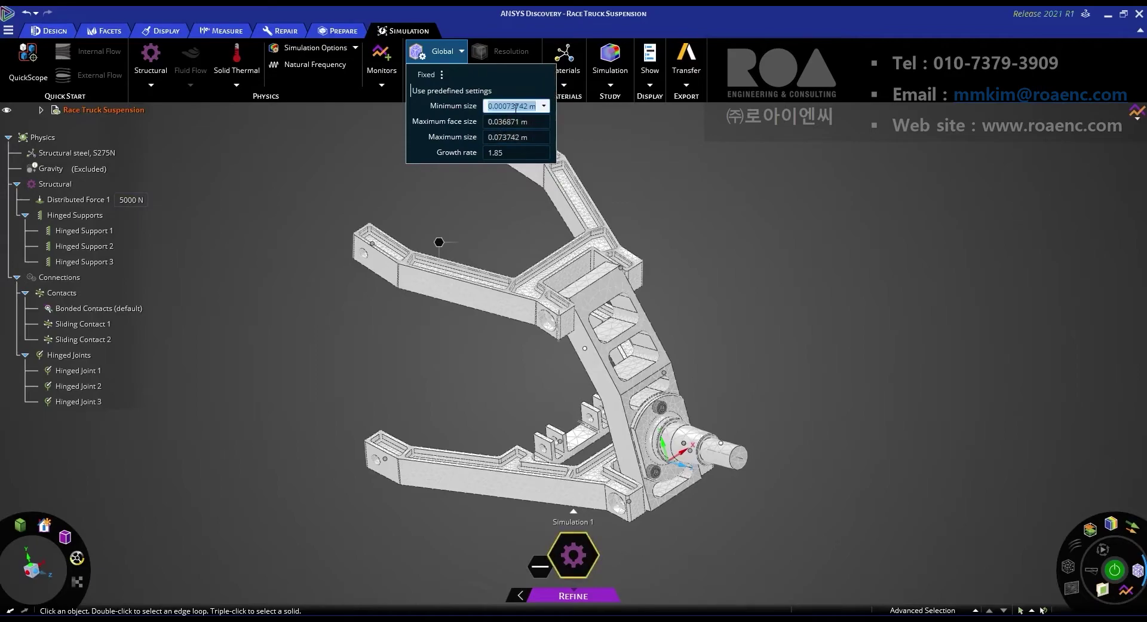
{"action": "left_click", "coordinate": [537, 107]}
{"action": "type", "text": "m"}
{"action": "left_click", "coordinate": [511, 107]}
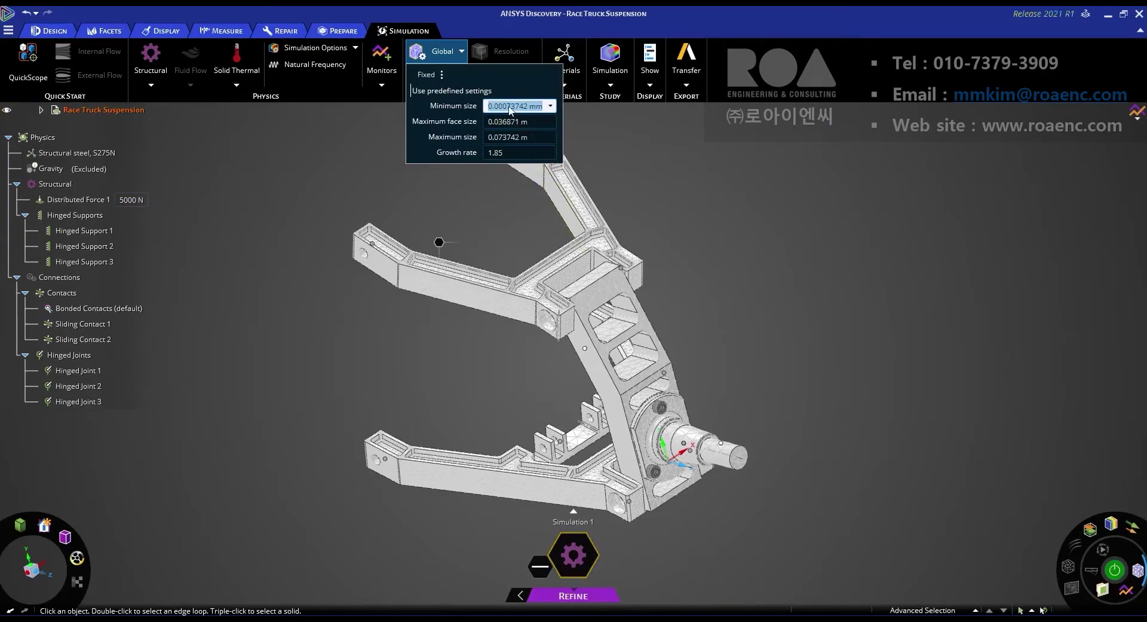
{"action": "type", "text": "2mm"}
{"action": "key", "text": "Tab"}
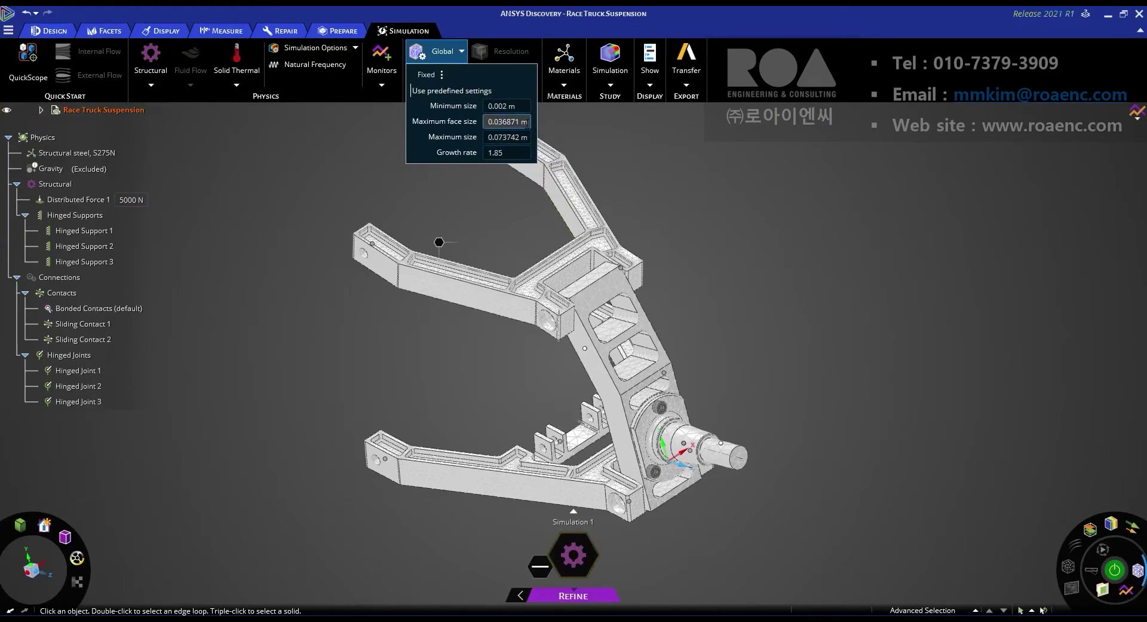
Set both the maximum face size and the maximum size to 5 mm, keeping the Fixed sizing method.
{"action": "left_click", "coordinate": [536, 122]}
{"action": "left_click", "coordinate": [541, 206]}
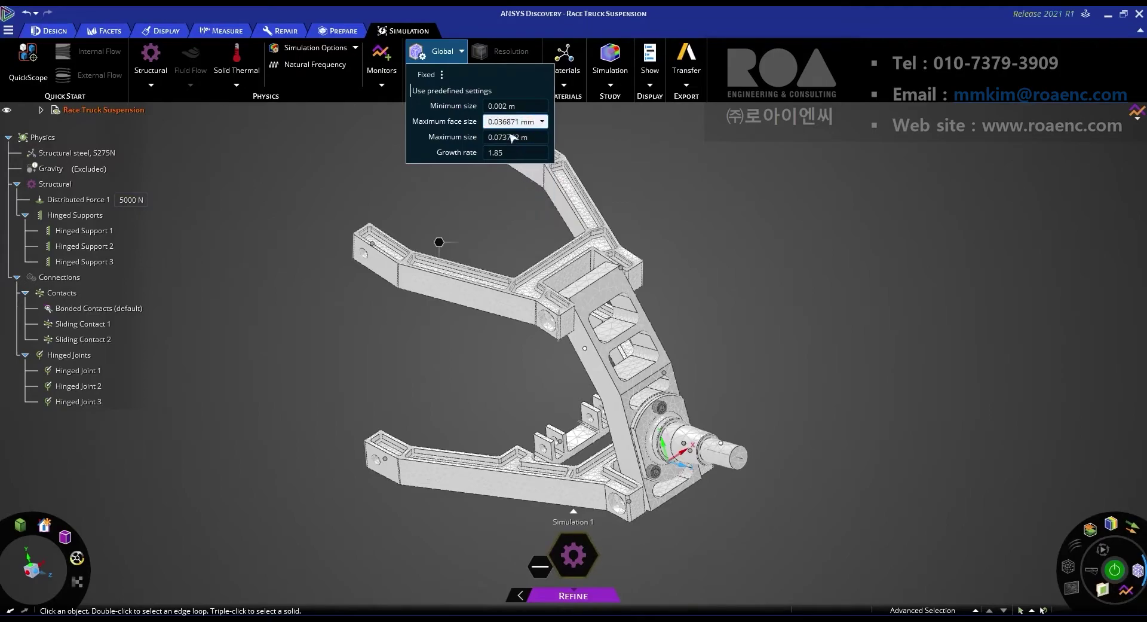
{"action": "type", "text": "5mm"}
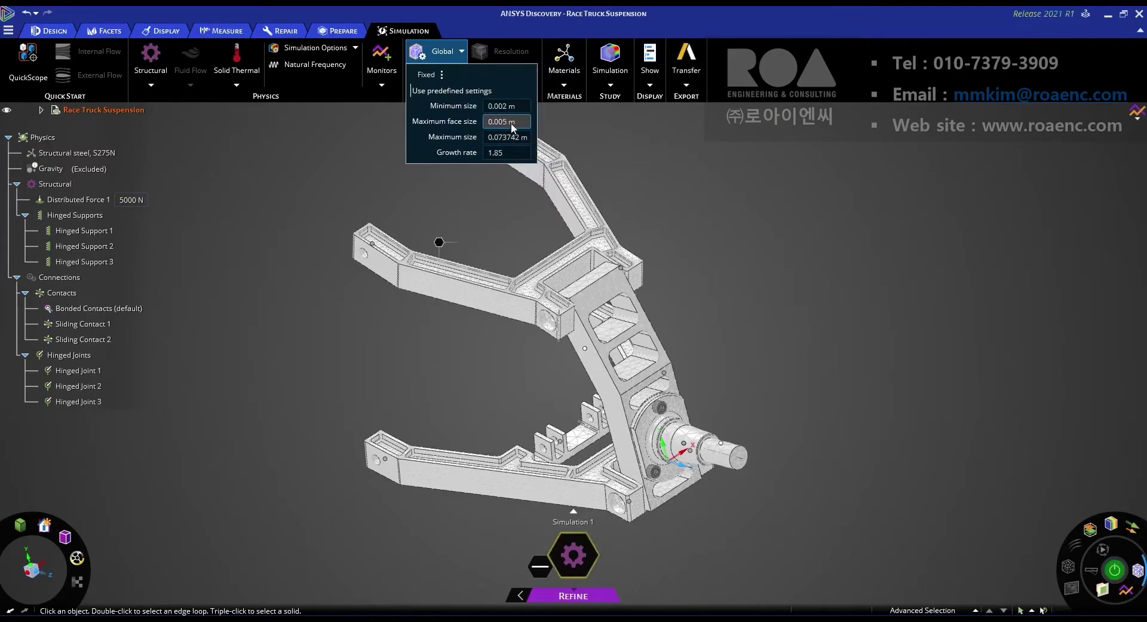
{"action": "left_click", "coordinate": [523, 139]}
{"action": "left_click", "coordinate": [535, 136]}
{"action": "left_click", "coordinate": [542, 221]}
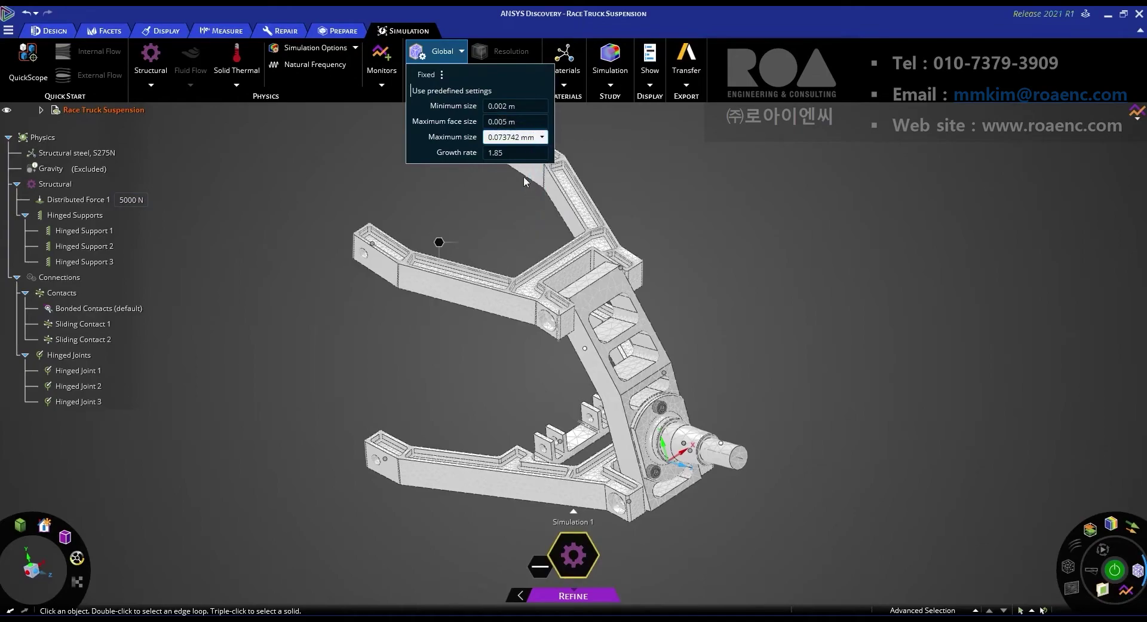
{"action": "left_click", "coordinate": [515, 137]}
{"action": "type", "text": "5mm"}
{"action": "key", "text": "Return"}
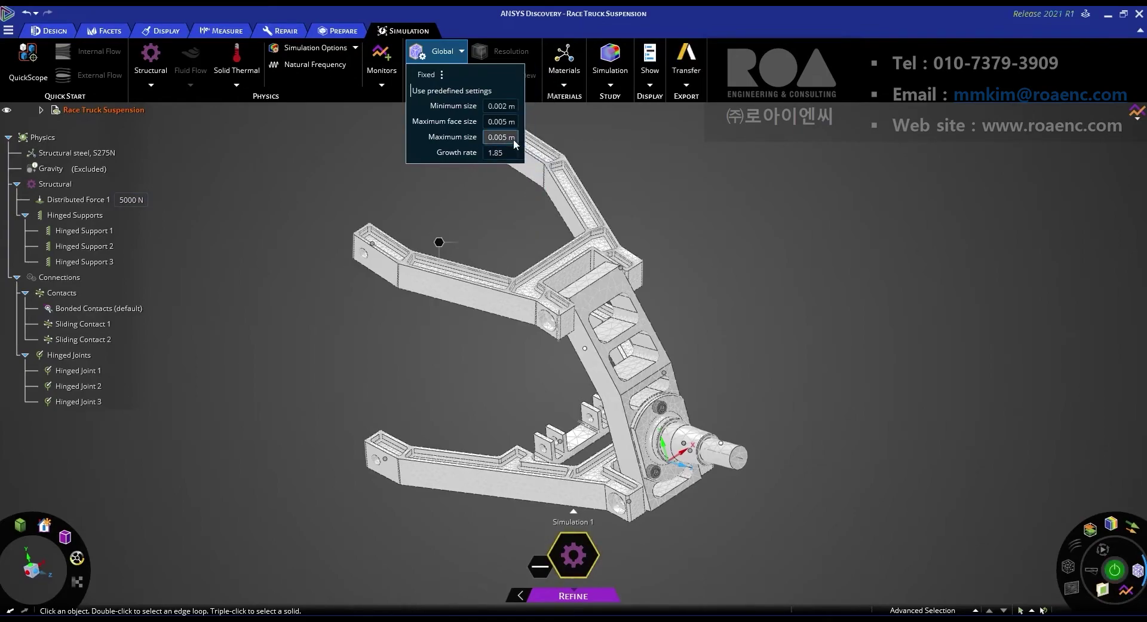
{"action": "left_click", "coordinate": [443, 73]}
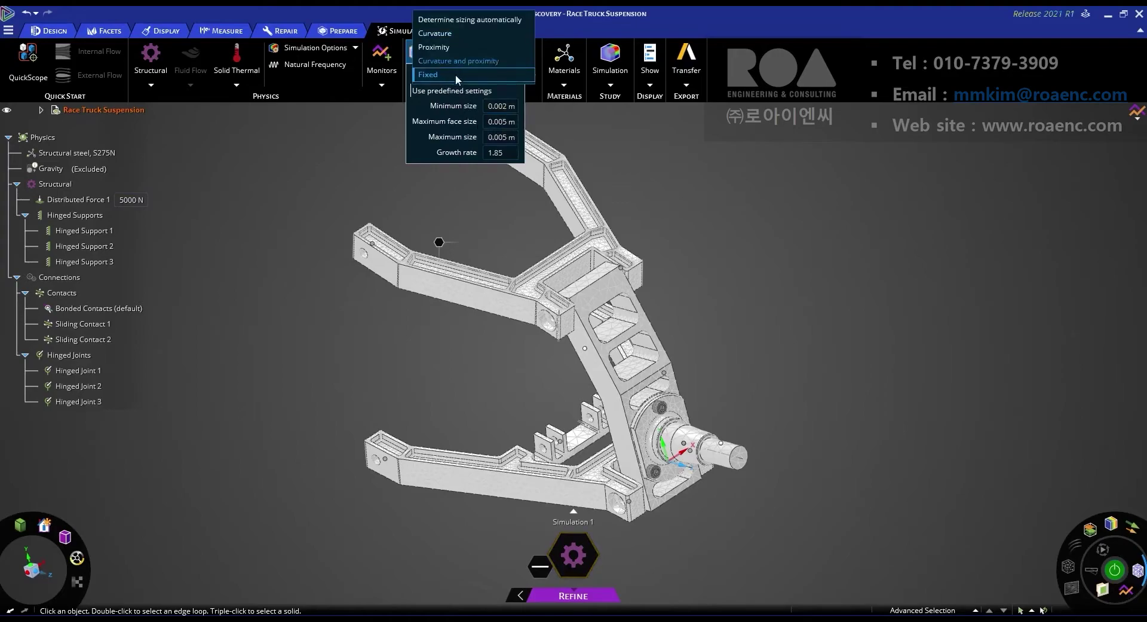
{"action": "left_click", "coordinate": [444, 76]}
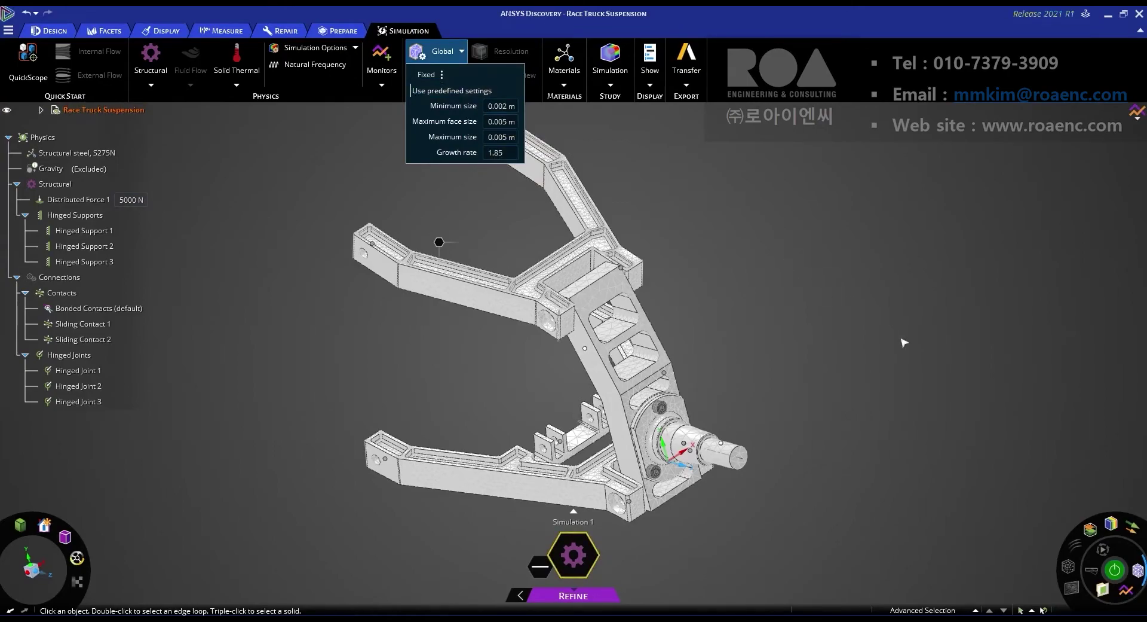
Solve the simulation with the Fixed sizing and hide the displacement contours to expose the mesh.
{"action": "left_click", "coordinate": [1122, 571]}
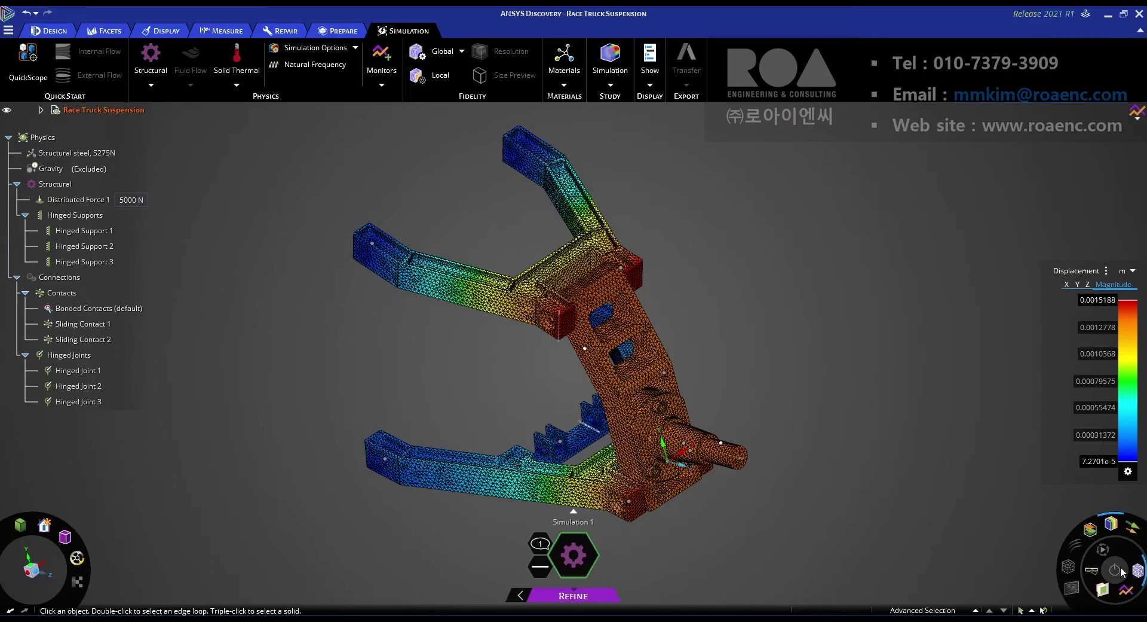
{"action": "mouse_move", "coordinate": [1116, 528]}
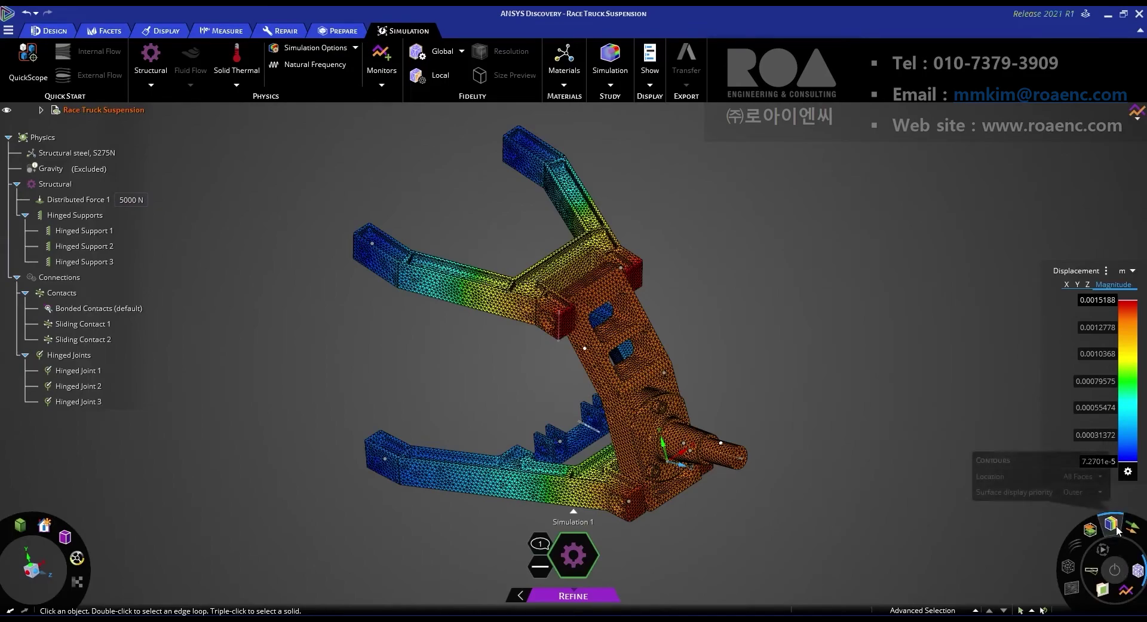
{"action": "left_click", "coordinate": [1117, 529]}
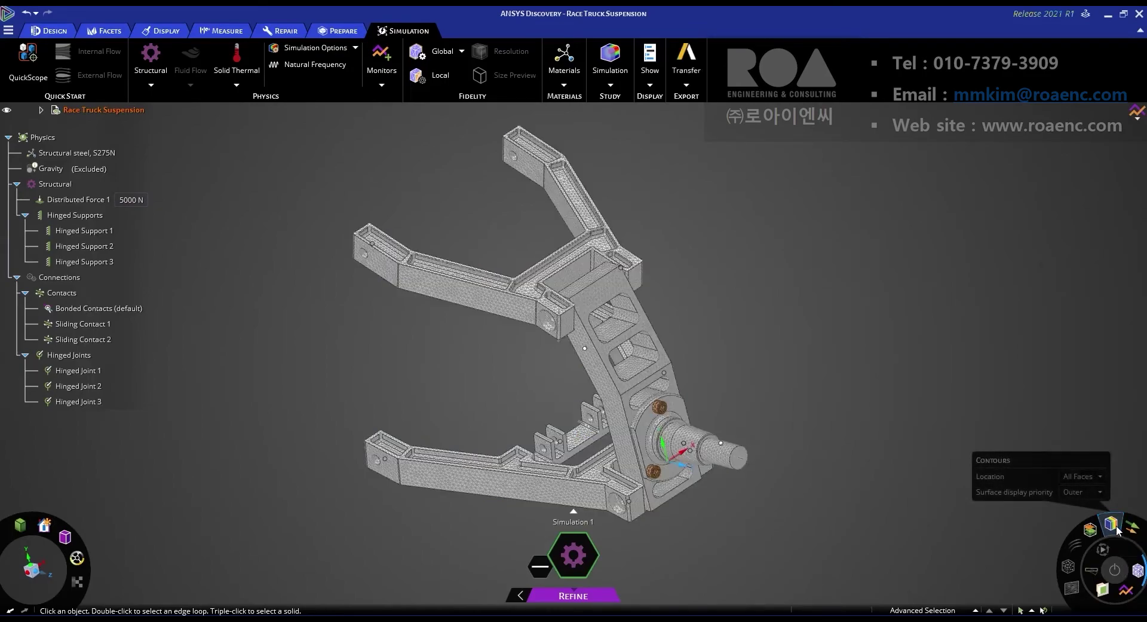
Examine the Fixed-size mesh on the upper A-arm's pockets, arm ends and the upright connection.
{"action": "scroll", "coordinate": [586, 301], "scroll_direction": "up", "scroll_amount": 5}
{"action": "scroll", "coordinate": [586, 301], "scroll_direction": "up", "scroll_amount": 6}
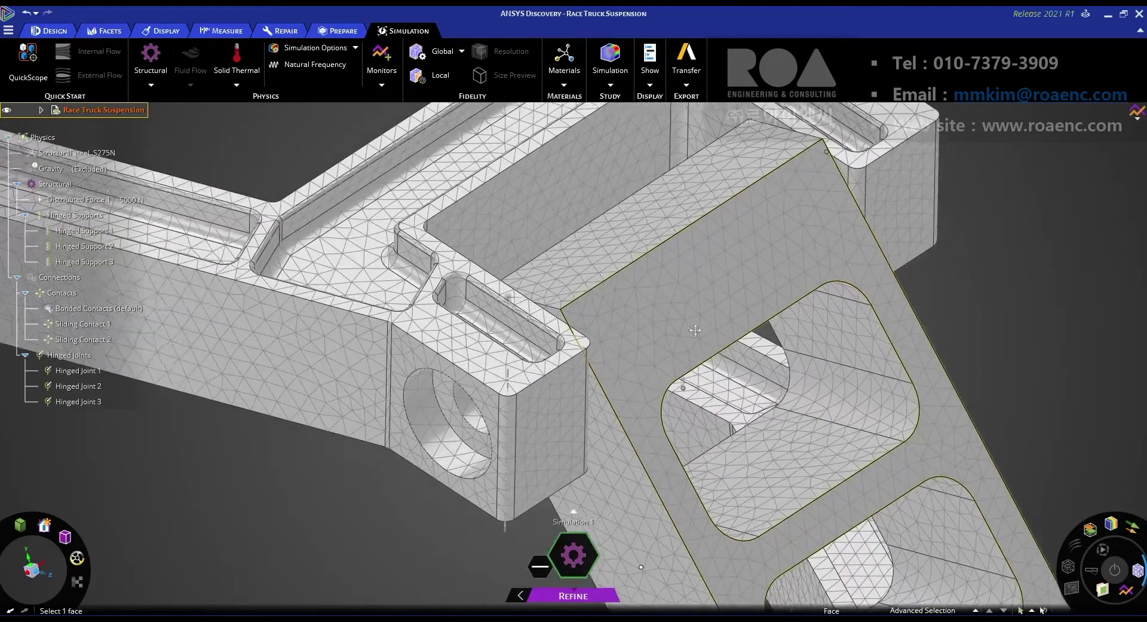
{"action": "scroll", "coordinate": [545, 289], "scroll_direction": "down", "scroll_amount": 4}
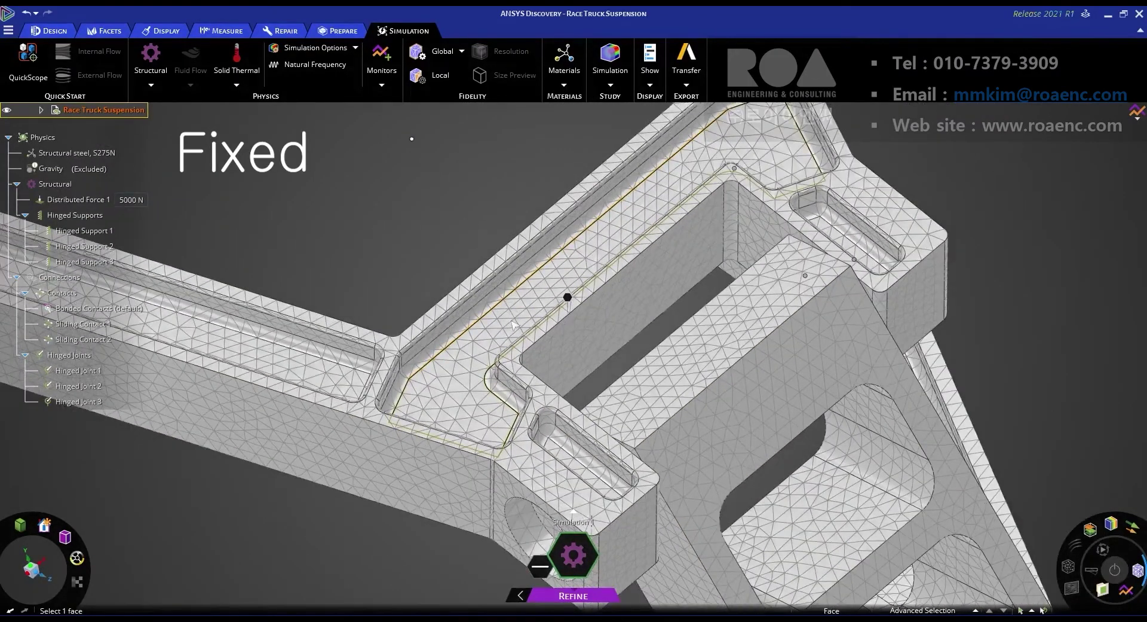
{"action": "scroll", "coordinate": [587, 274], "scroll_direction": "up", "scroll_amount": 6}
{"action": "scroll", "coordinate": [692, 446], "scroll_direction": "down", "scroll_amount": 8}
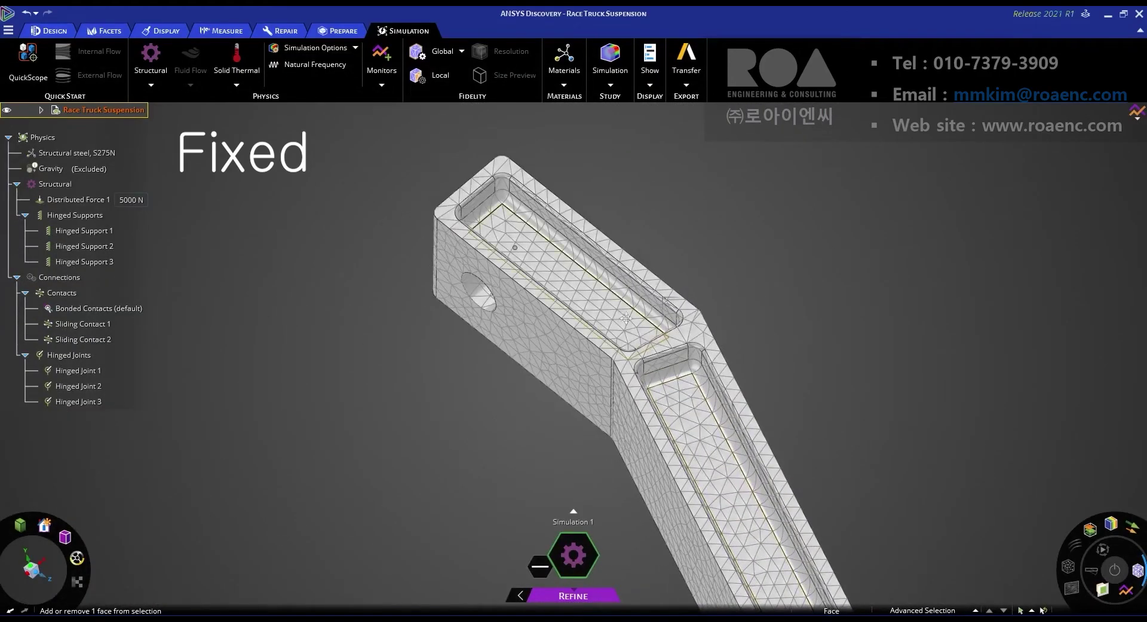
{"action": "scroll", "coordinate": [640, 297], "scroll_direction": "up", "scroll_amount": 7}
{"action": "middle_click_drag", "start_coordinate": [711, 402], "coordinate": [711, 445]}
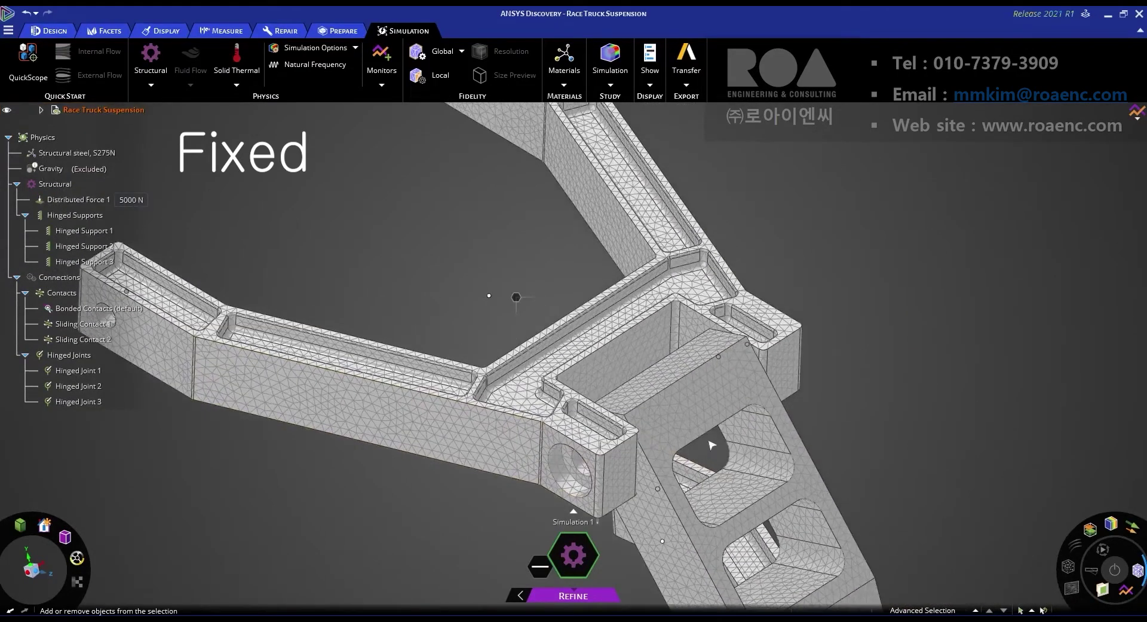
Change the global fidelity sizing method from Fixed to Curvature and solve the simulation again.
{"action": "left_click", "coordinate": [464, 54]}
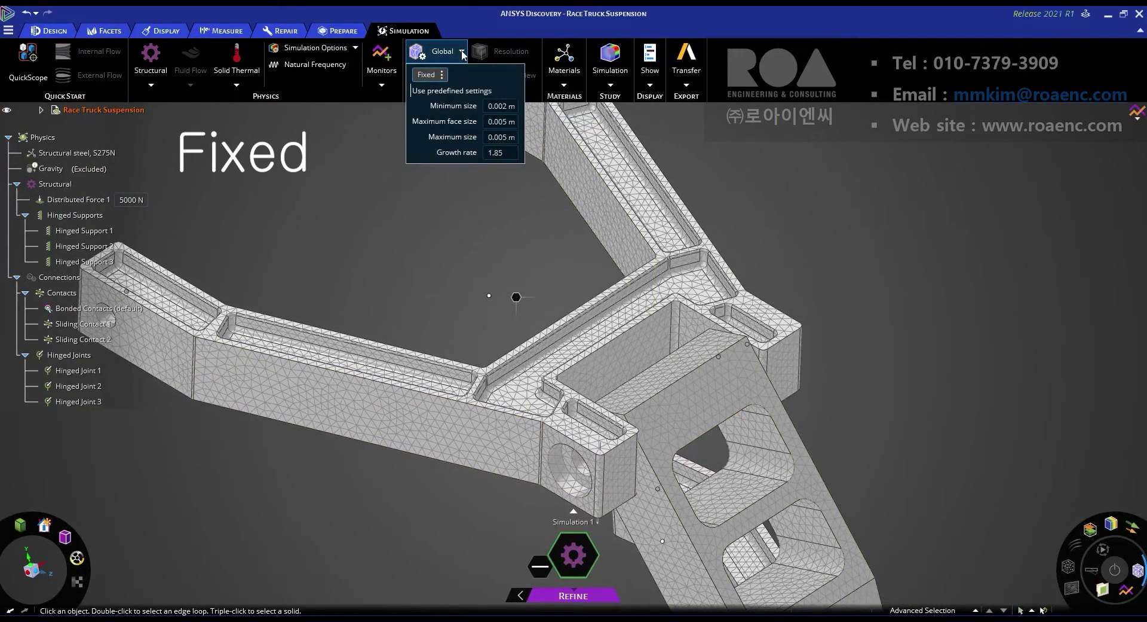
{"action": "left_click", "coordinate": [441, 75]}
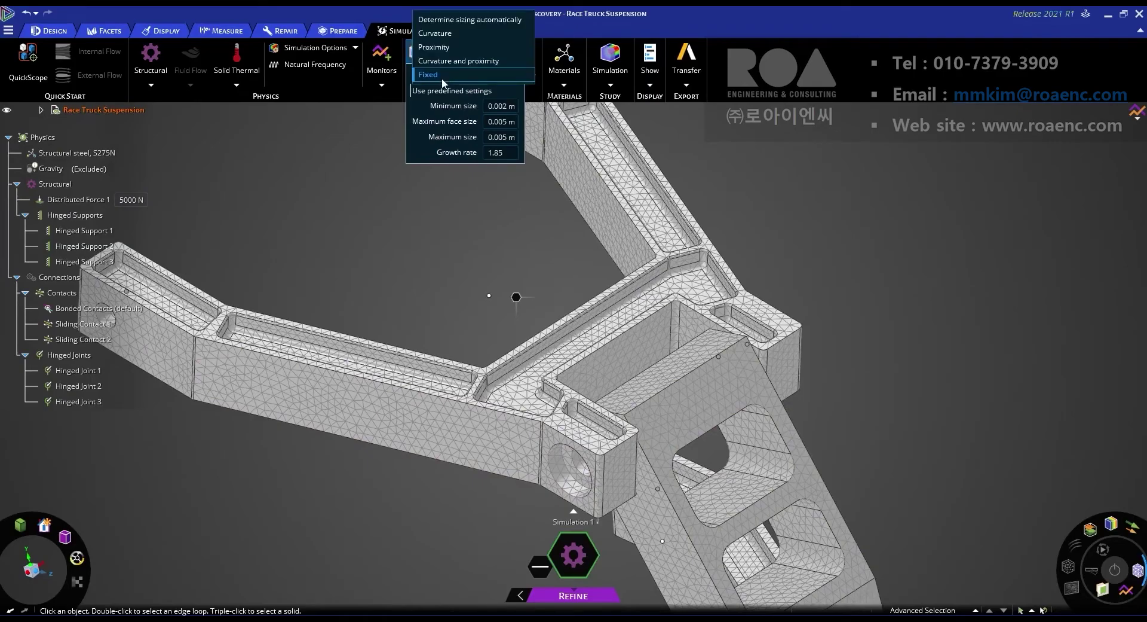
{"action": "left_click", "coordinate": [450, 33]}
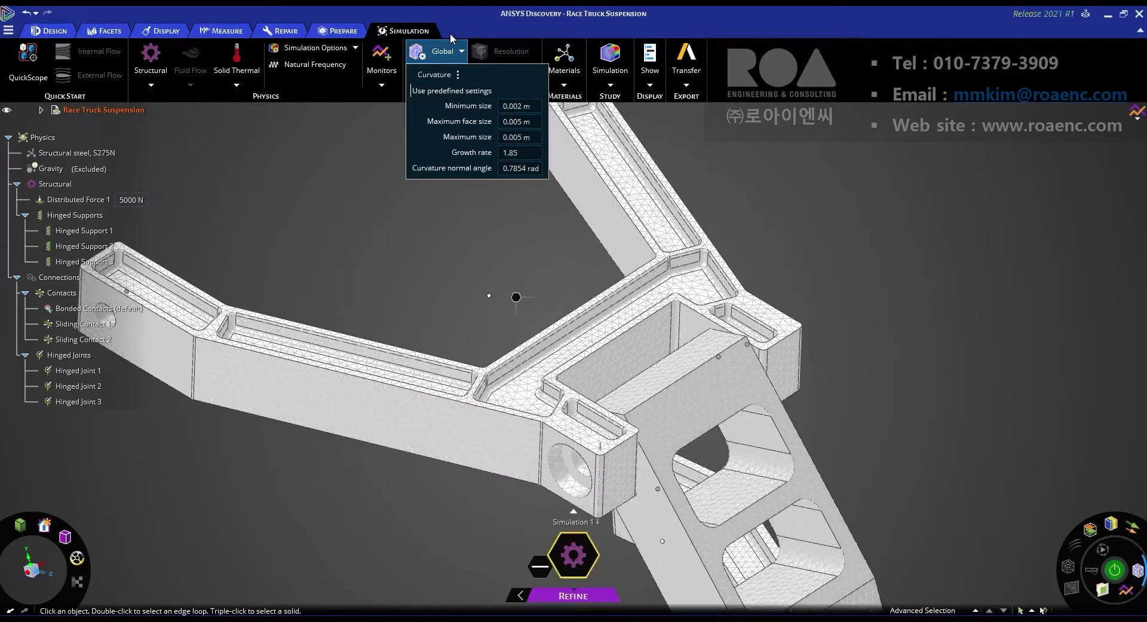
{"action": "left_click", "coordinate": [1115, 569]}
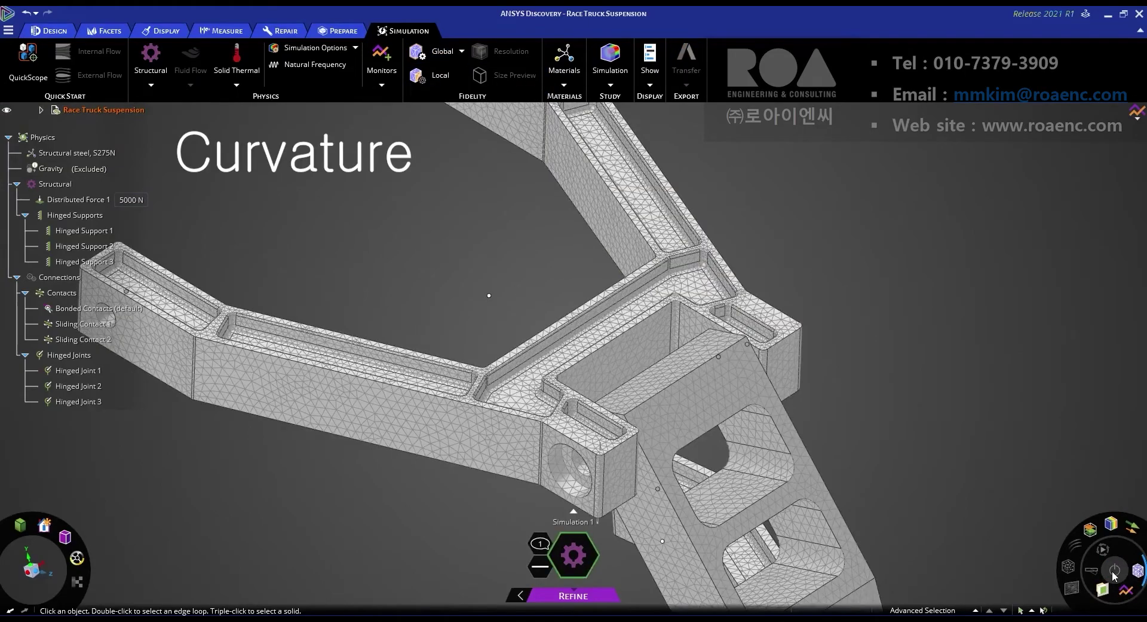
Examine the Curvature mesh around the fillets and pocket corners of the upper A-arm.
{"action": "scroll", "coordinate": [594, 313], "scroll_direction": "down", "scroll_amount": 2}
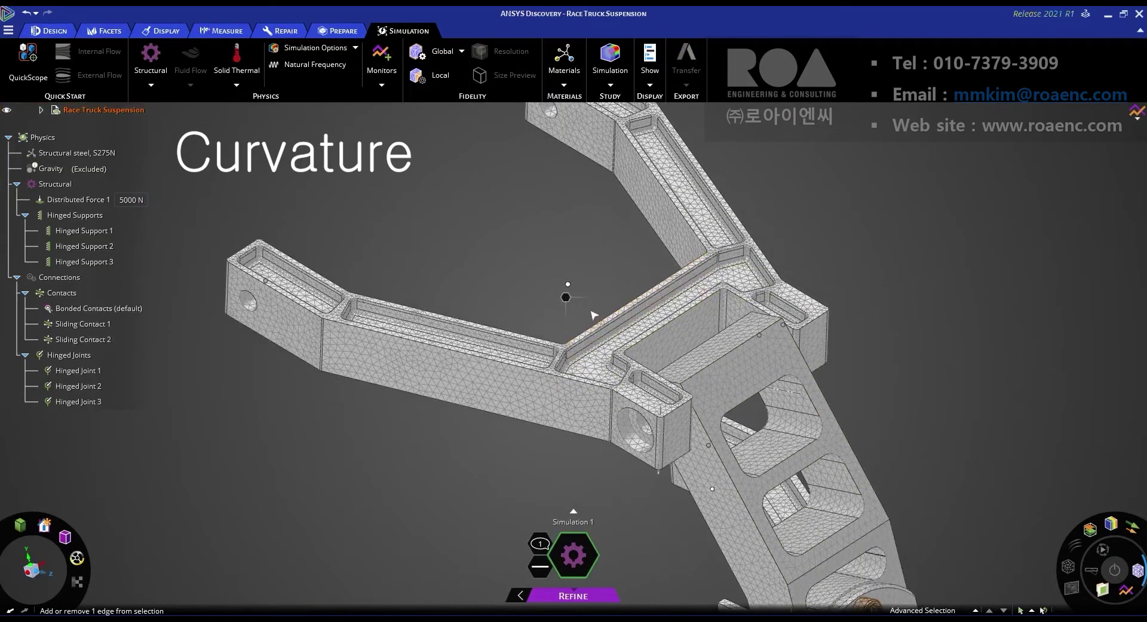
{"action": "scroll", "coordinate": [595, 313], "scroll_direction": "up", "scroll_amount": 5}
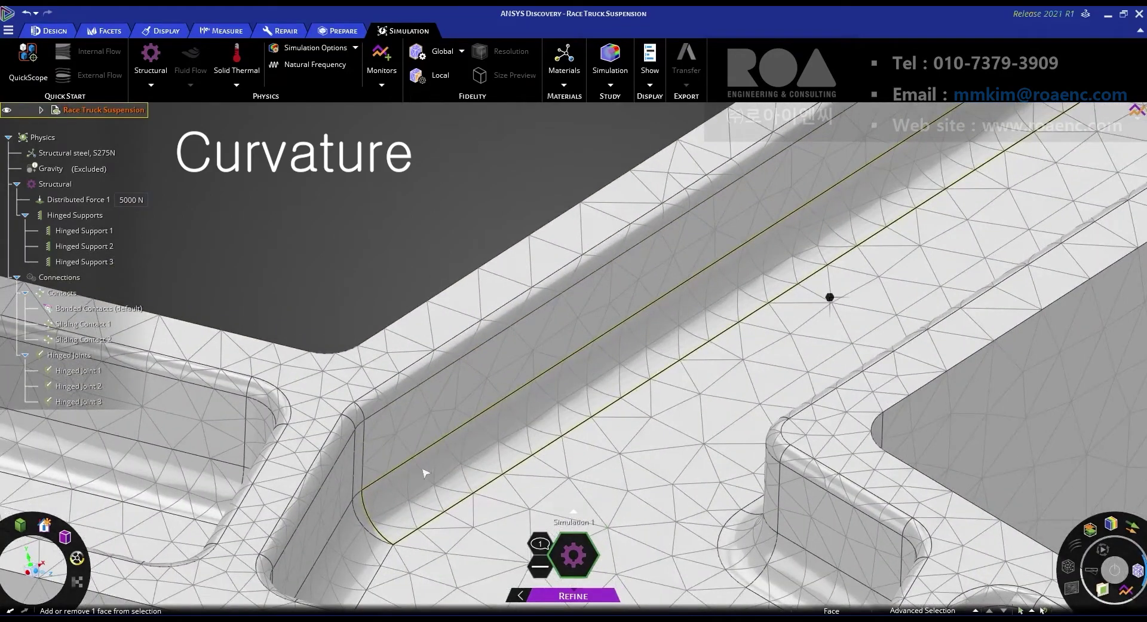
{"action": "middle_click_drag", "start_coordinate": [418, 508], "coordinate": [478, 393]}
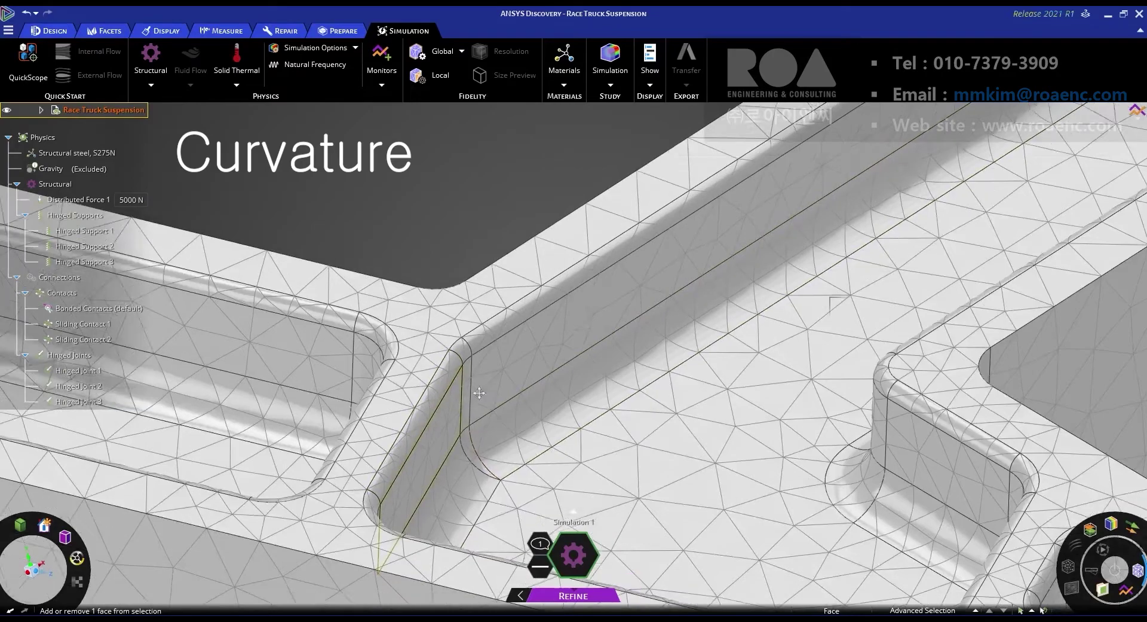
{"action": "scroll", "coordinate": [827, 295], "scroll_direction": "down", "scroll_amount": 3}
{"action": "scroll", "coordinate": [827, 295], "scroll_direction": "down", "scroll_amount": 3}
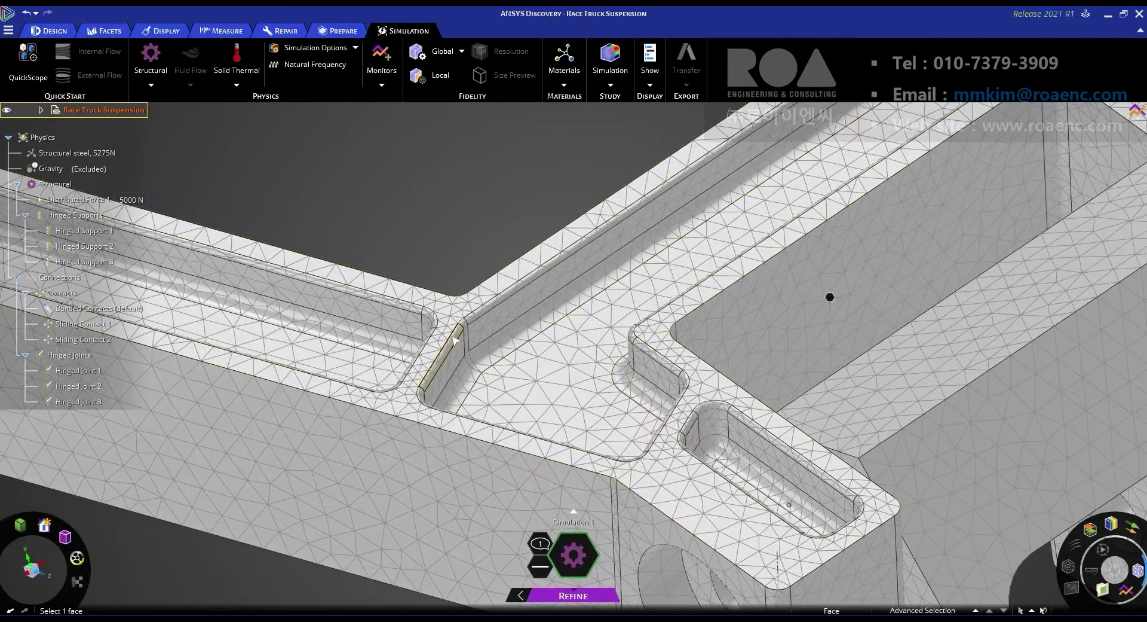
{"action": "middle_click_drag", "start_coordinate": [455, 341], "coordinate": [446, 349]}
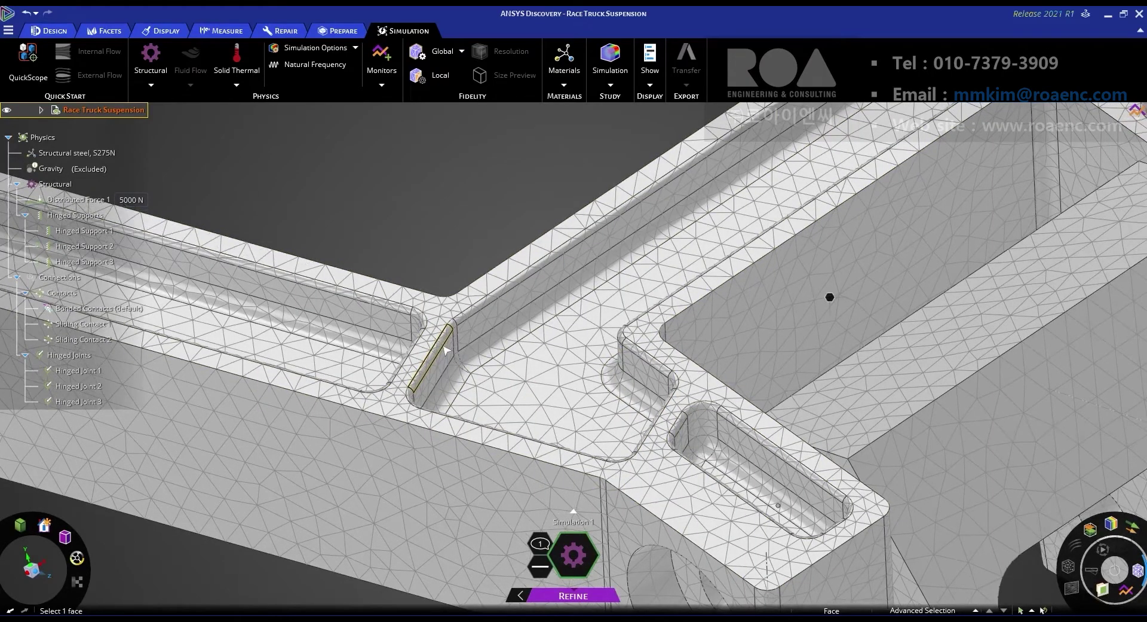
Change the global fidelity sizing method from Curvature to Proximity, accept stopping the current solution, and solve the simulation again.
{"action": "scroll", "coordinate": [530, 366], "scroll_direction": "up", "scroll_amount": 2}
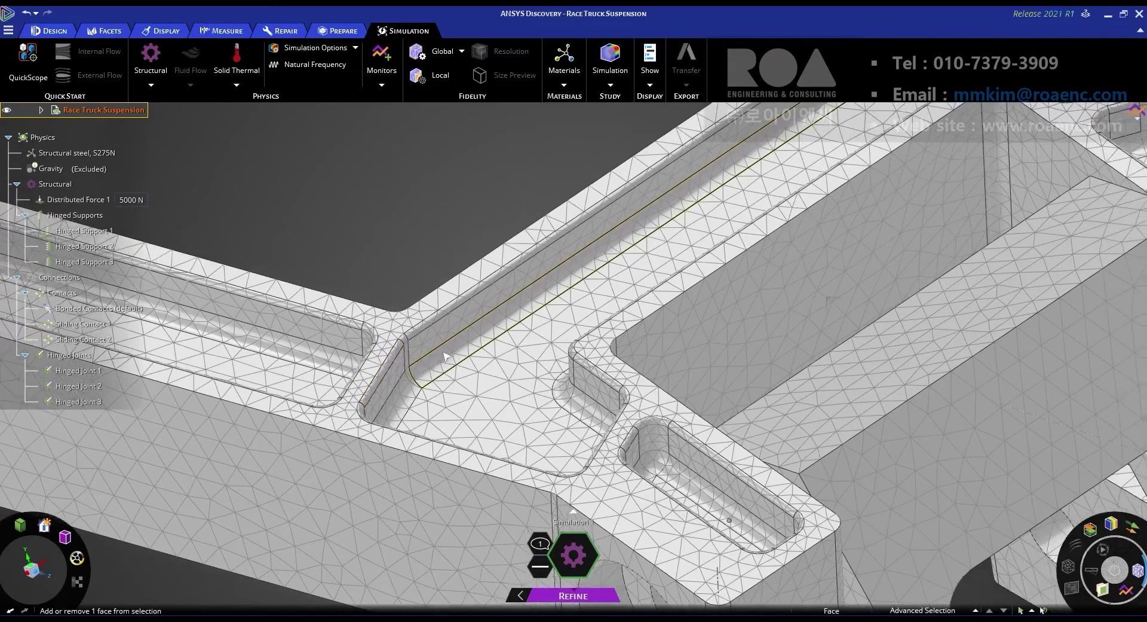
{"action": "scroll", "coordinate": [529, 366], "scroll_direction": "up", "scroll_amount": 3}
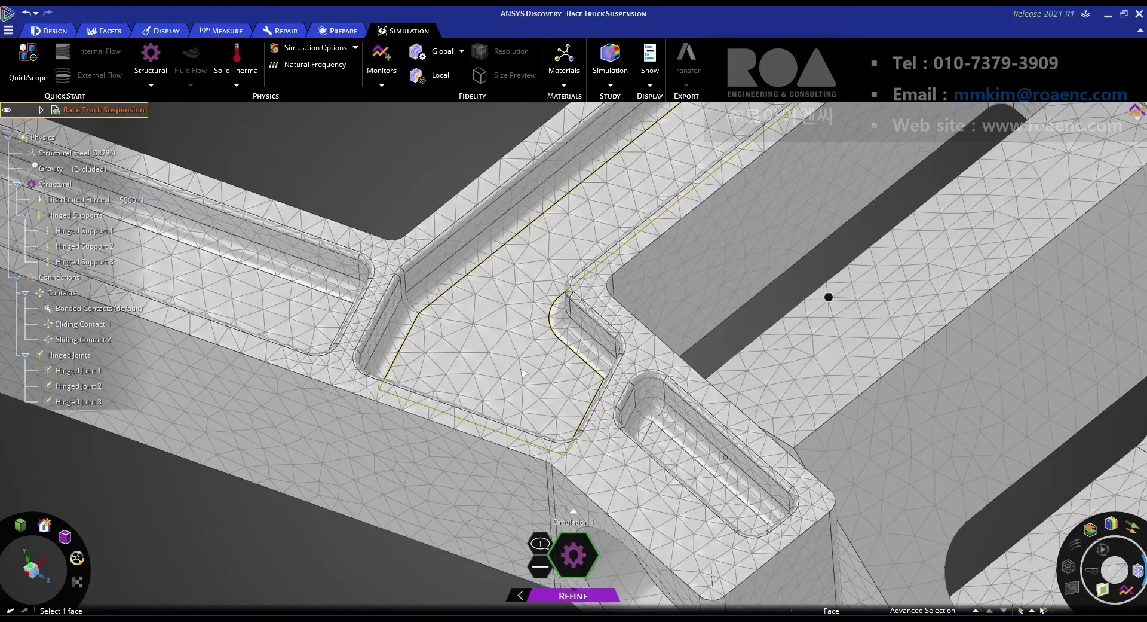
{"action": "left_click", "coordinate": [461, 52]}
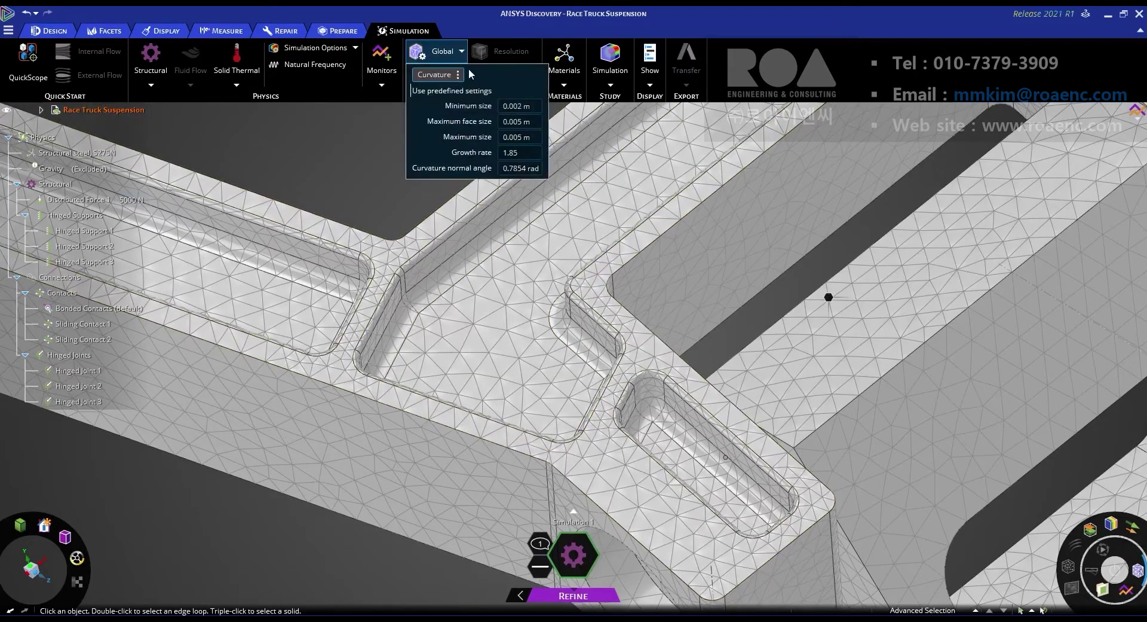
{"action": "left_click", "coordinate": [459, 82]}
{"action": "left_click", "coordinate": [471, 92]}
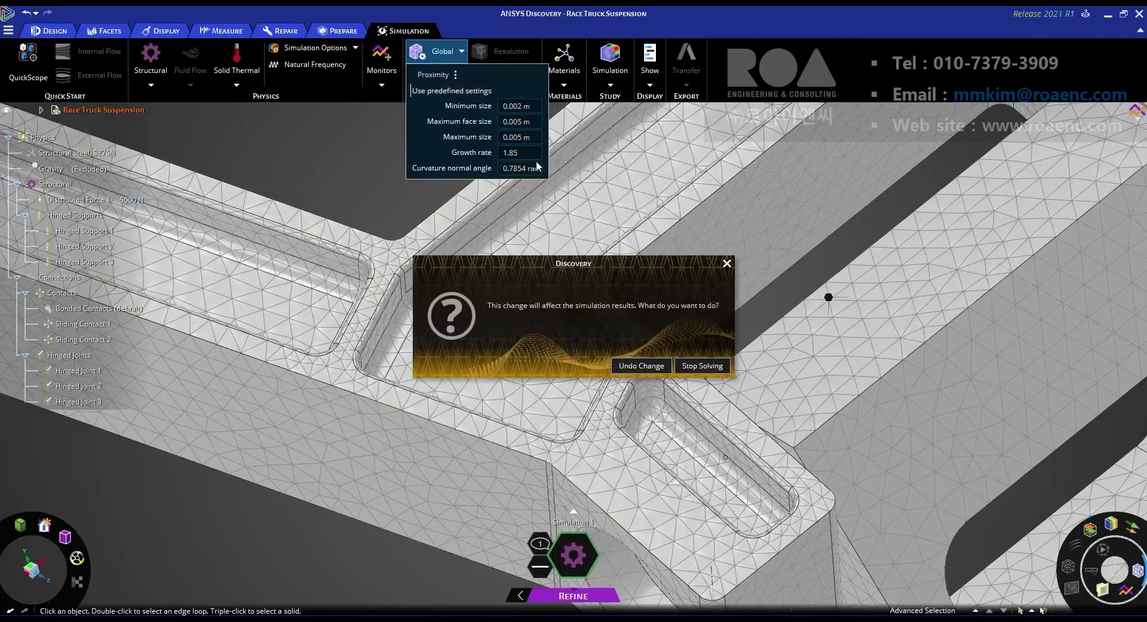
{"action": "left_click", "coordinate": [699, 365]}
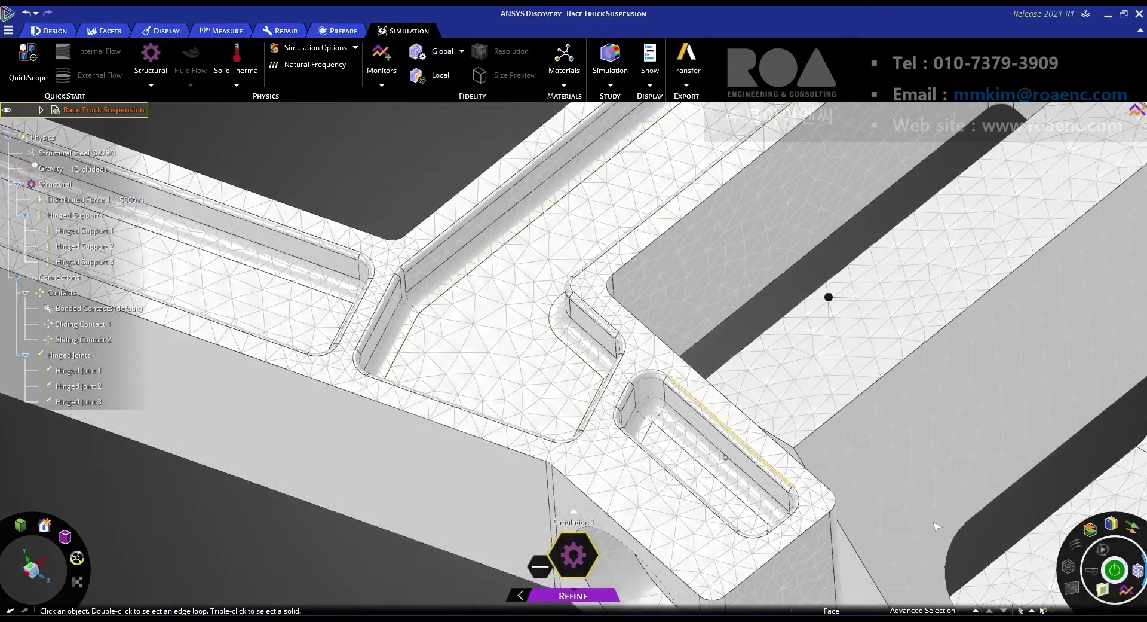
{"action": "left_click", "coordinate": [1110, 572]}
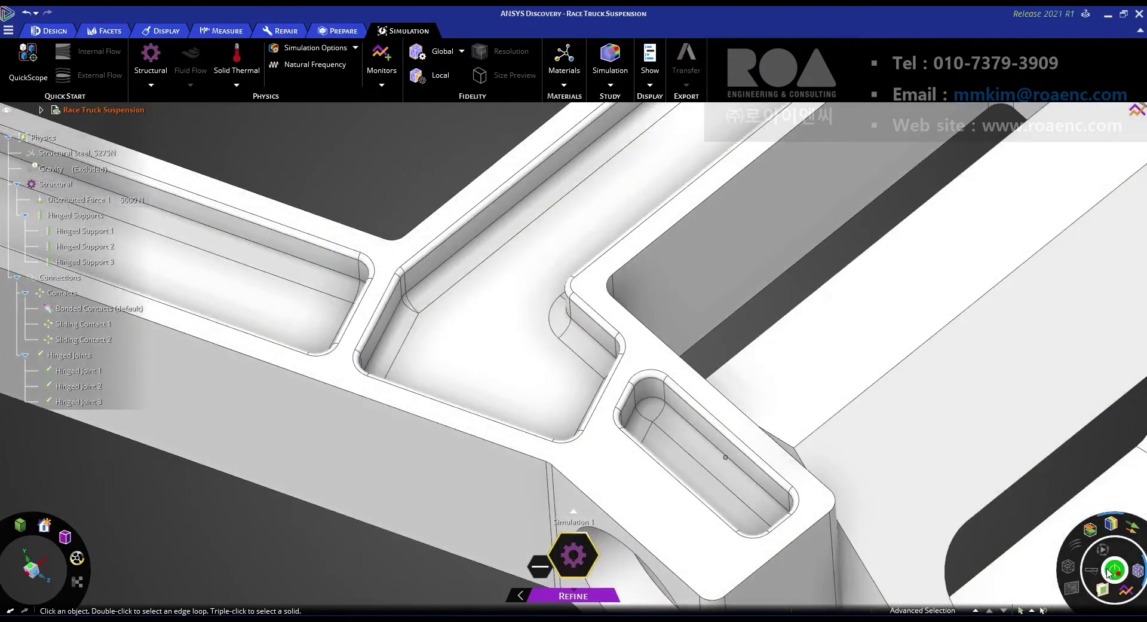
{"action": "left_click", "coordinate": [1110, 572]}
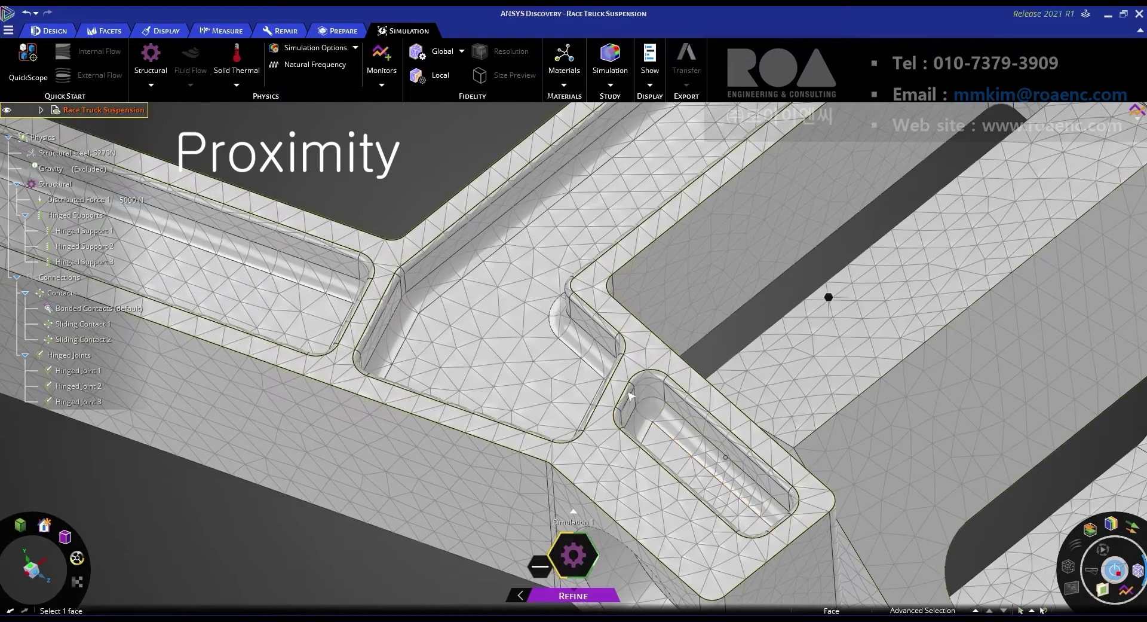
Examine the Proximity mesh in the small slotted pocket and the wider pockets of the upper A-arm.
{"action": "scroll", "coordinate": [632, 391], "scroll_direction": "up", "scroll_amount": 5}
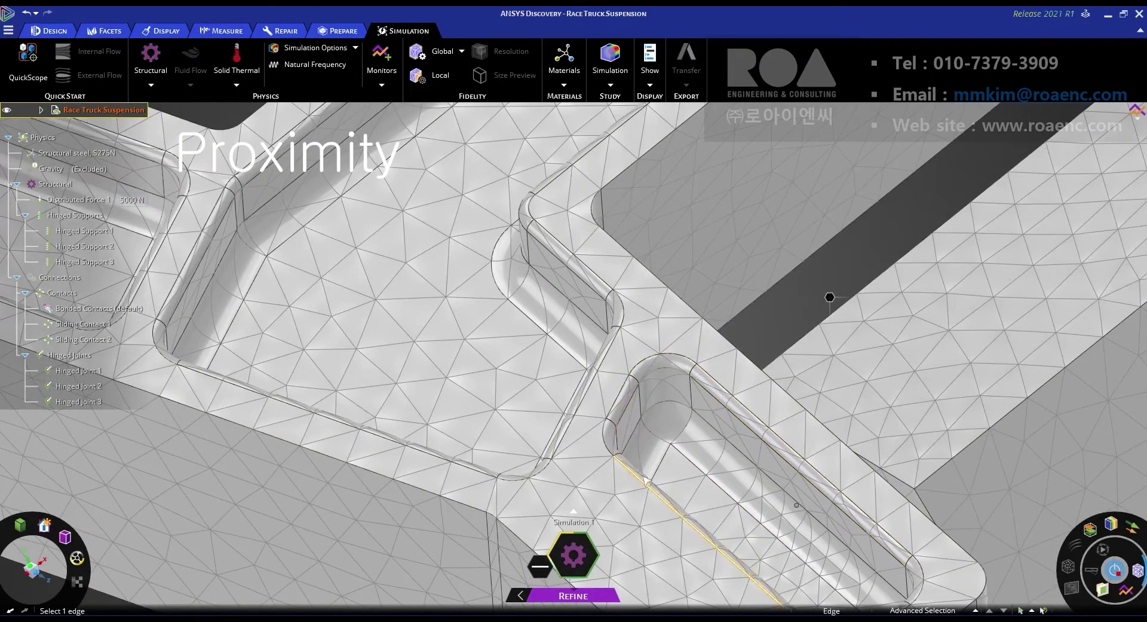
{"action": "middle_click_drag", "start_coordinate": [758, 511], "coordinate": [688, 433]}
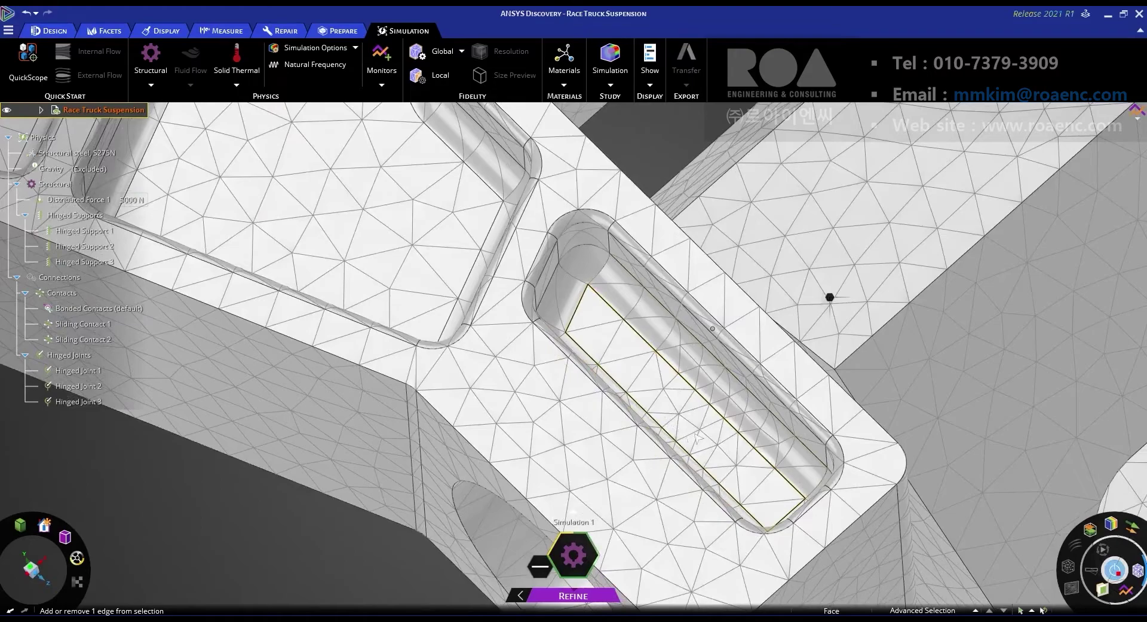
{"action": "middle_click_drag", "start_coordinate": [627, 362], "coordinate": [649, 394]}
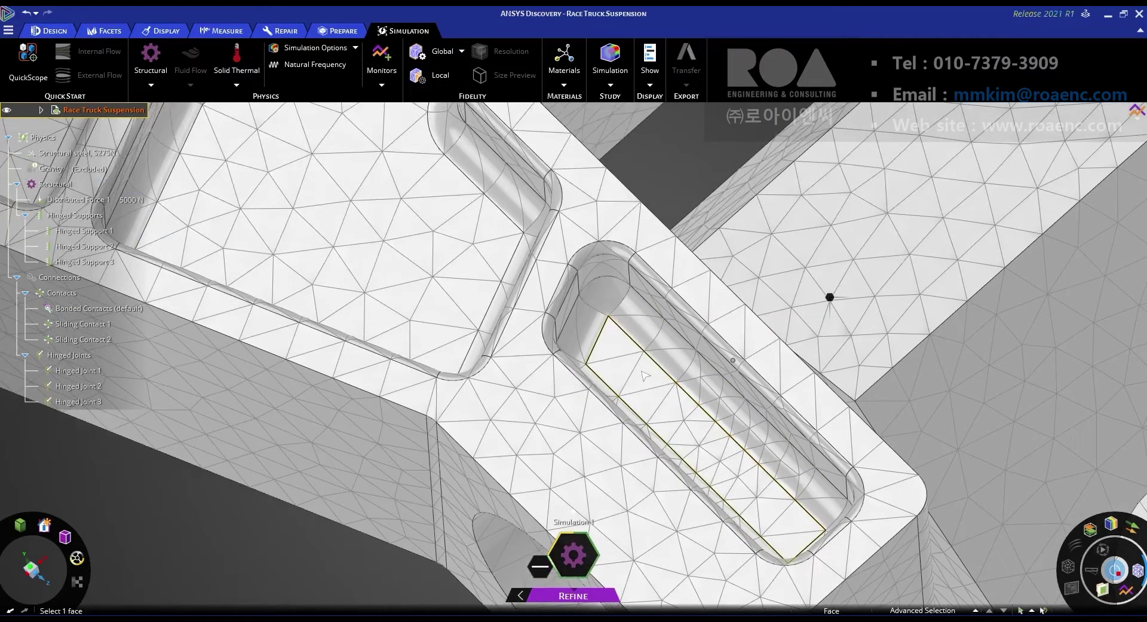
{"action": "scroll", "coordinate": [645, 376], "scroll_direction": "down", "scroll_amount": 5}
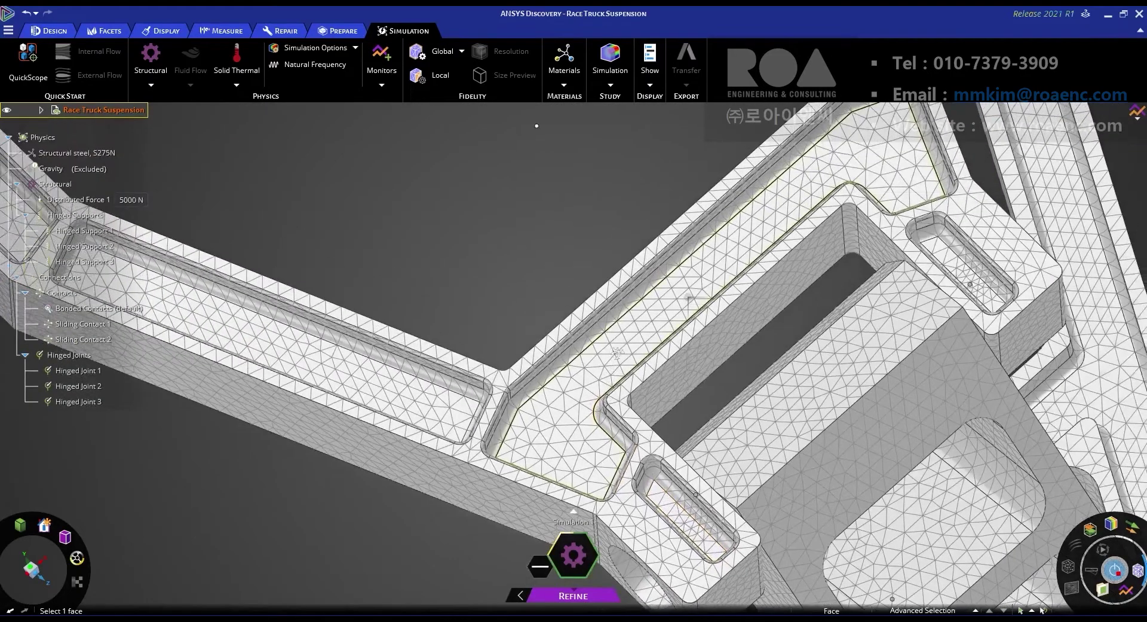
{"action": "middle_click_drag", "start_coordinate": [616, 352], "coordinate": [606, 332]}
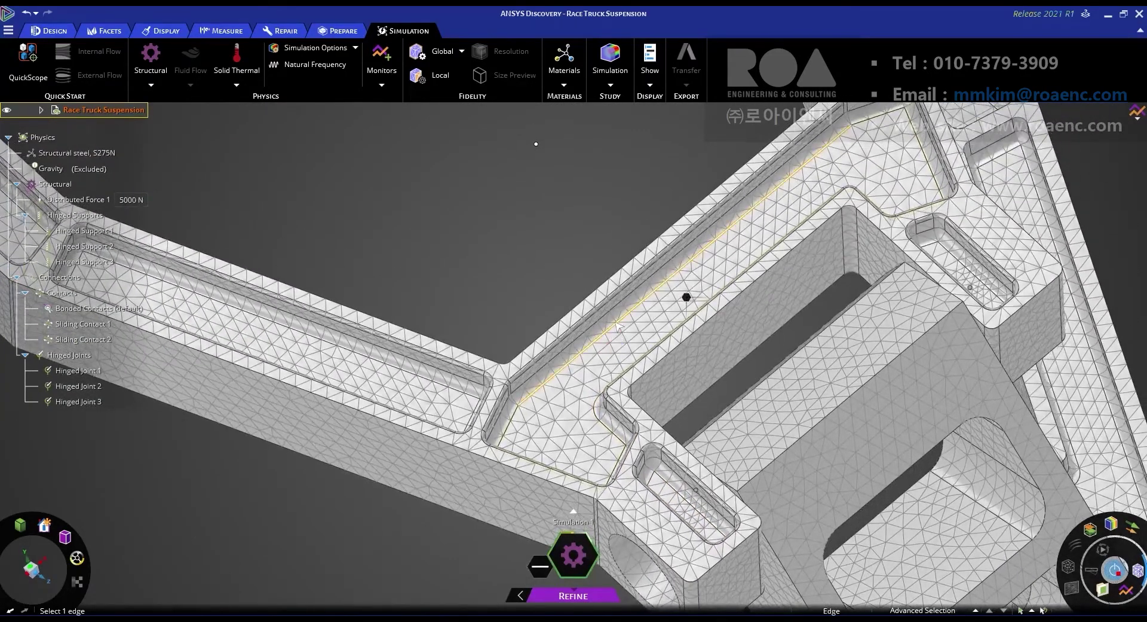
Change the global fidelity sizing method to Curvature and proximity and solve the simulation again.
{"action": "left_click", "coordinate": [464, 72]}
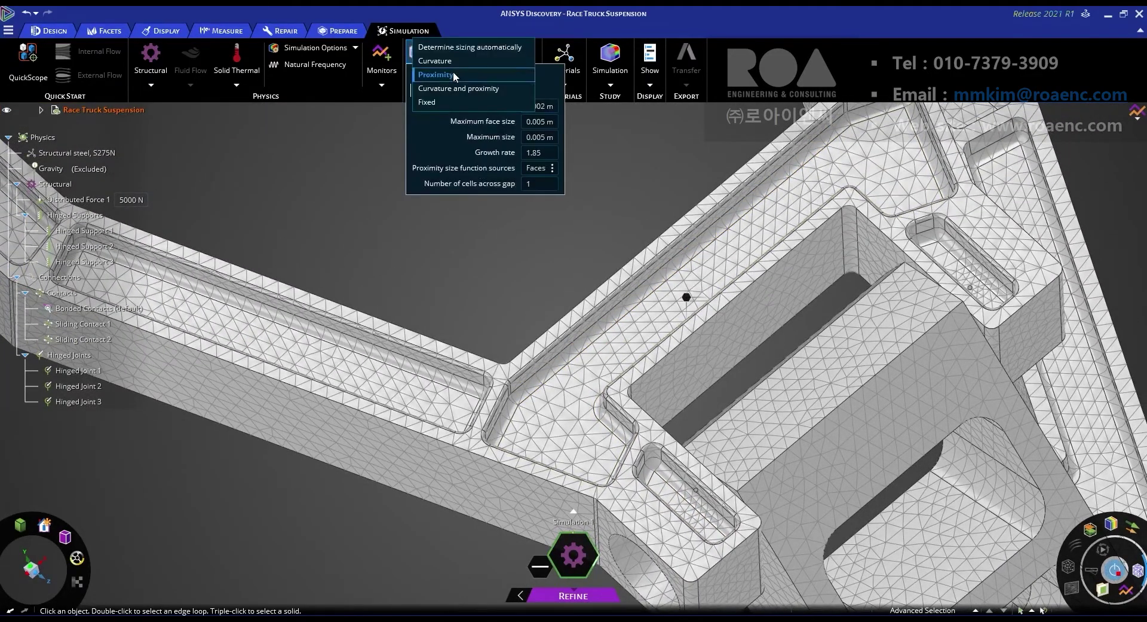
{"action": "left_click", "coordinate": [468, 88]}
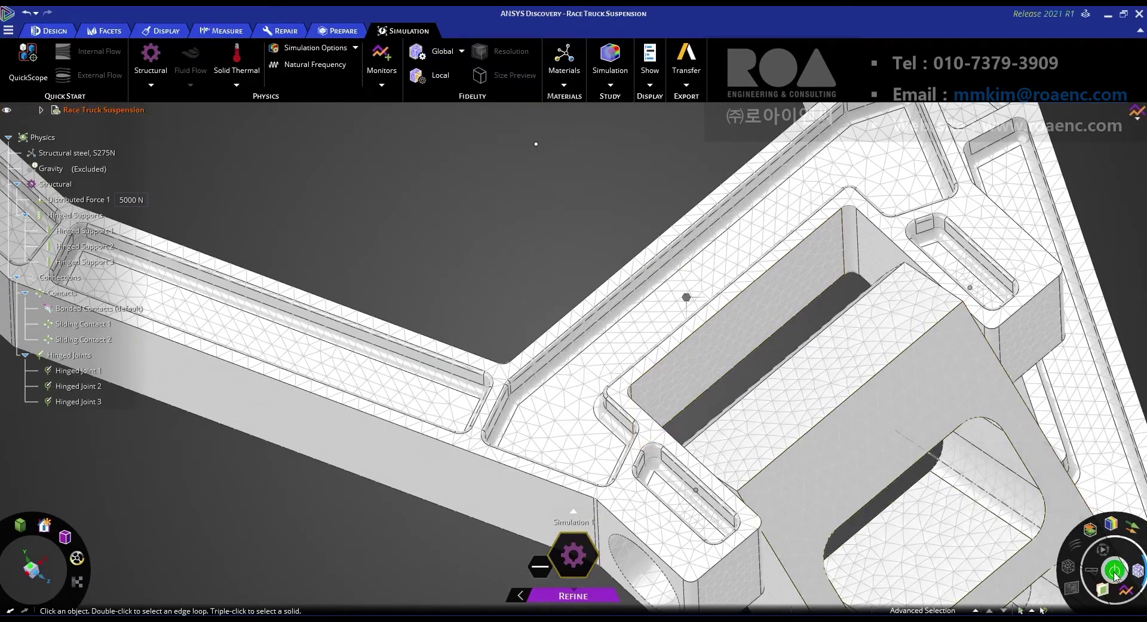
{"action": "left_click", "coordinate": [1115, 571]}
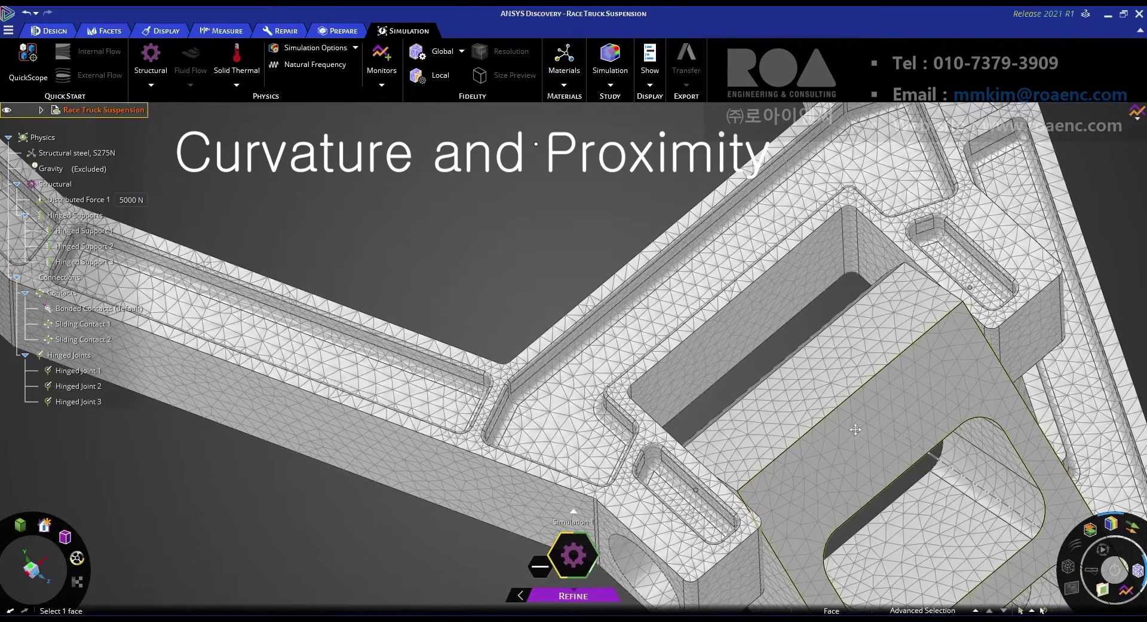
Examine the Curvature and proximity mesh in the upper A-arm's slotted pocket, around its pocket fillets and across the whole suspension.
{"action": "scroll", "coordinate": [653, 289], "scroll_direction": "up", "scroll_amount": 5}
{"action": "scroll", "coordinate": [678, 436], "scroll_direction": "up", "scroll_amount": 2}
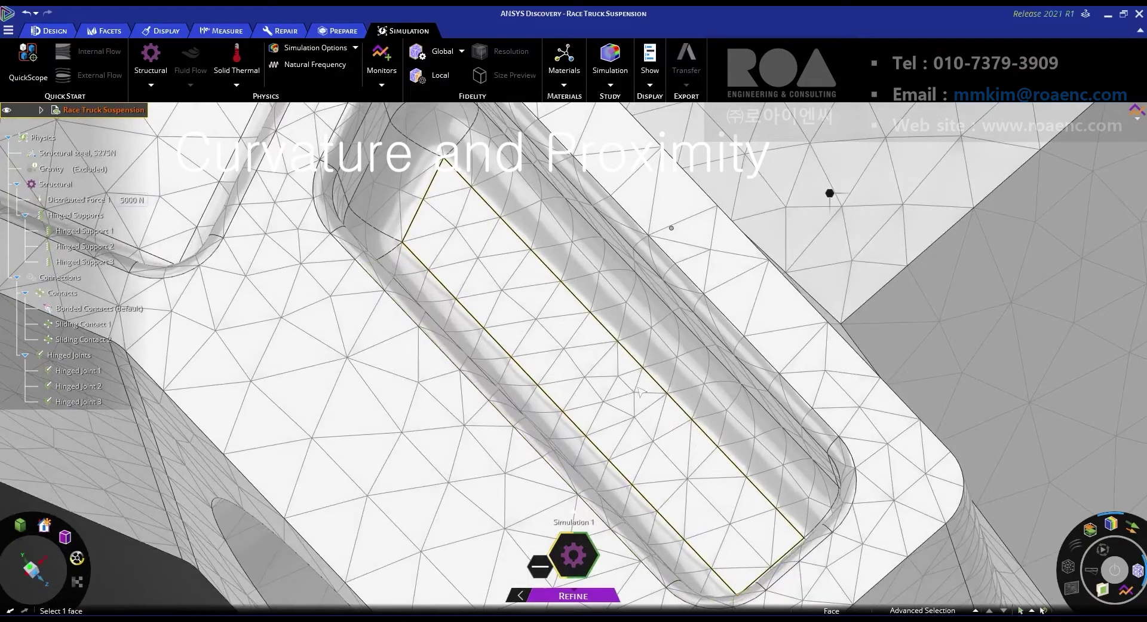
{"action": "middle_click_drag", "start_coordinate": [632, 374], "coordinate": [657, 526], "text": "shift"}
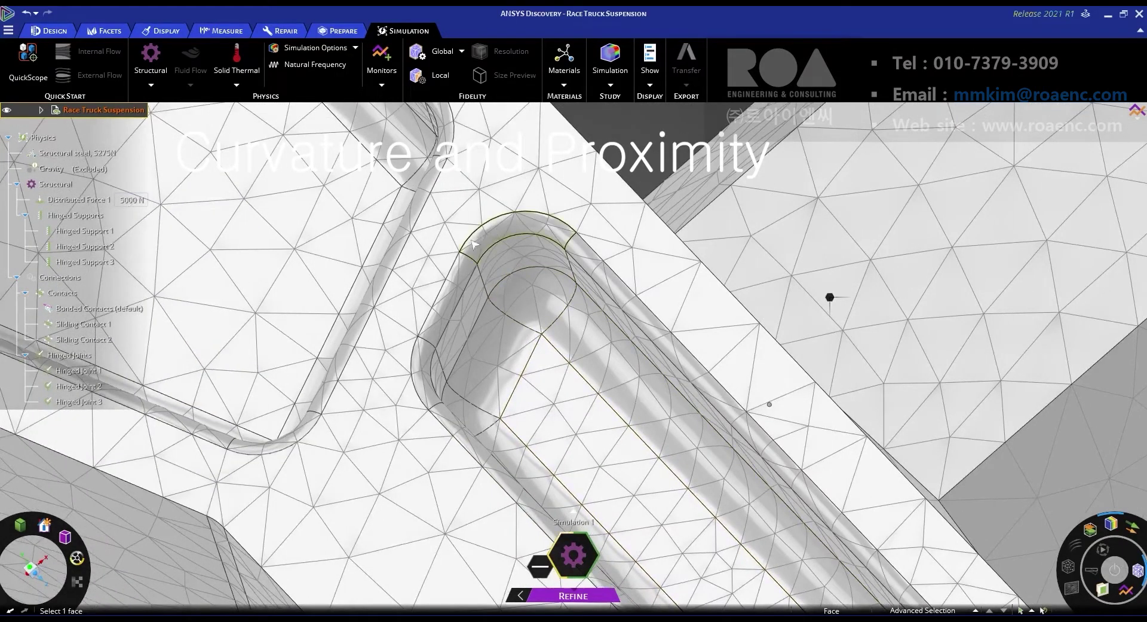
{"action": "middle_click_drag", "start_coordinate": [424, 363], "coordinate": [644, 347]}
{"action": "scroll", "coordinate": [589, 380], "scroll_direction": "down", "scroll_amount": 5}
{"action": "scroll", "coordinate": [555, 367], "scroll_direction": "down", "scroll_amount": 8}
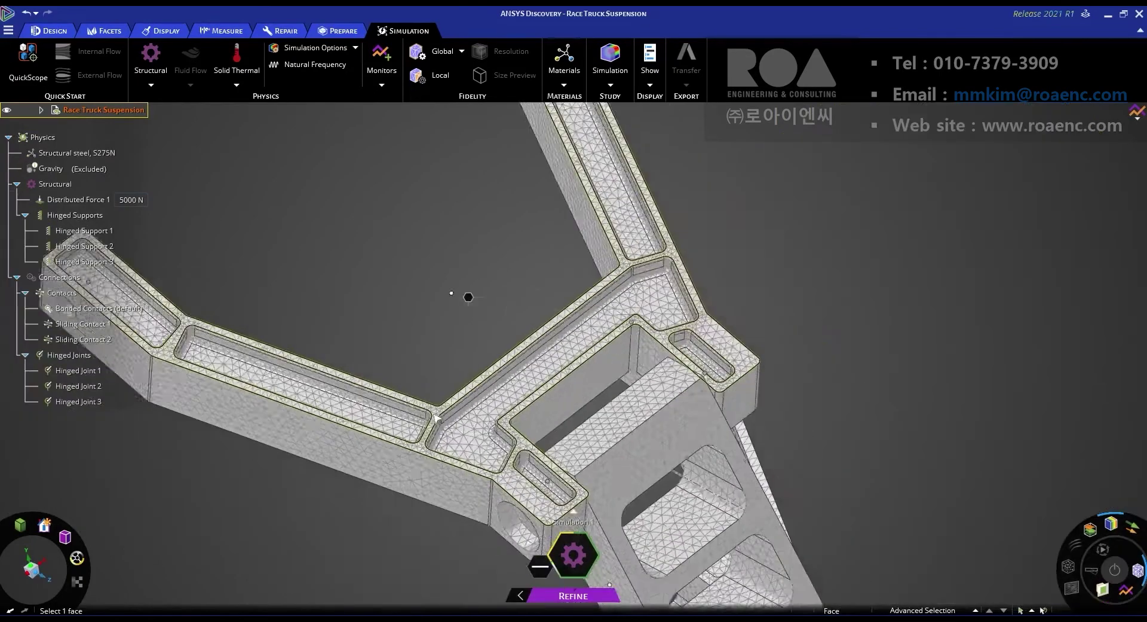
{"action": "middle_click_drag", "start_coordinate": [437, 417], "coordinate": [622, 226]}
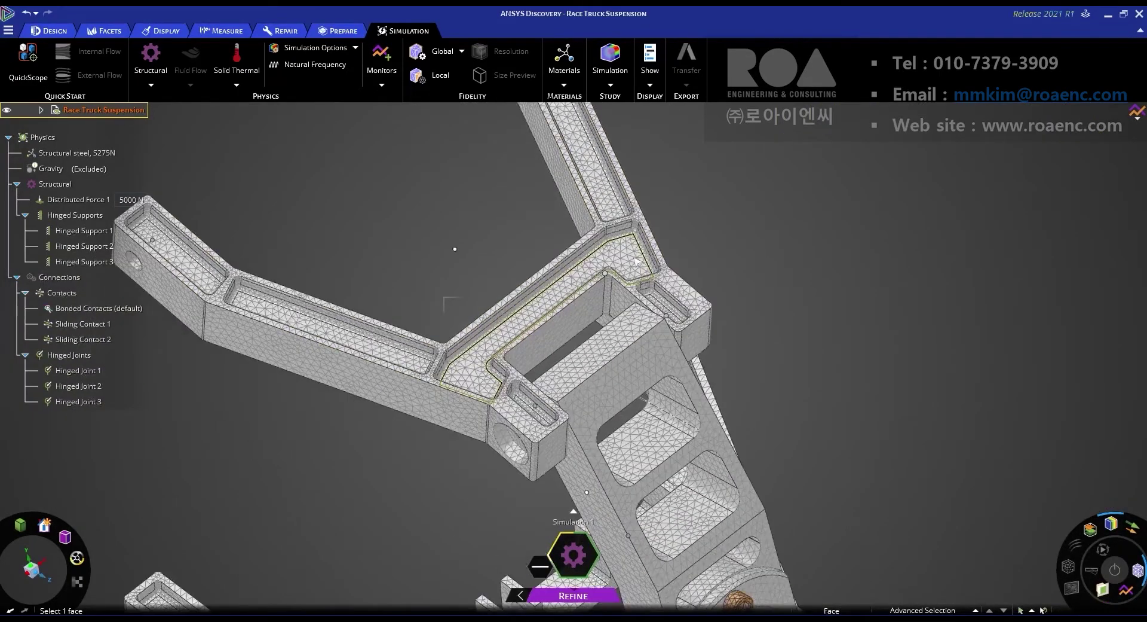
{"action": "scroll", "coordinate": [621, 226], "scroll_direction": "up", "scroll_amount": 4}
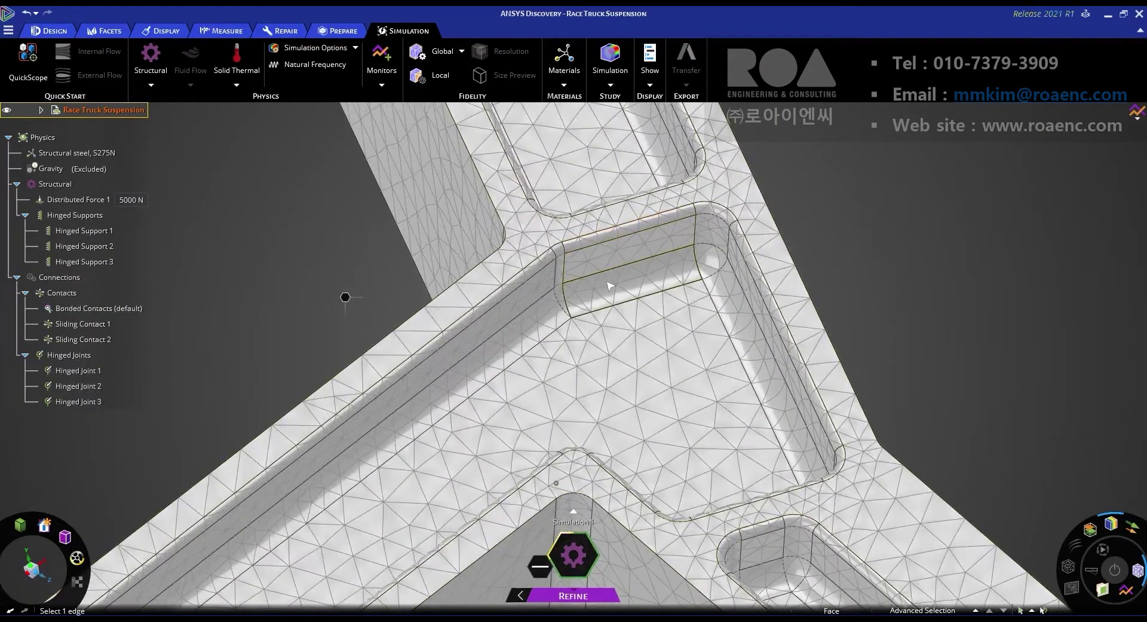
{"action": "scroll", "coordinate": [646, 407], "scroll_direction": "down", "scroll_amount": 8}
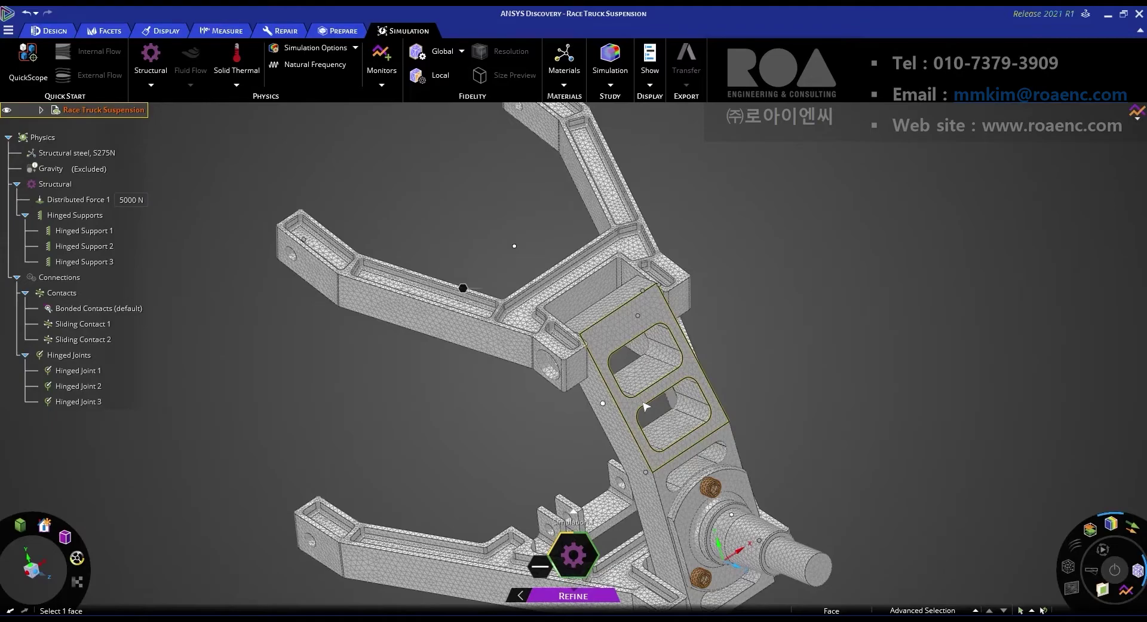
{"action": "middle_click_drag", "start_coordinate": [646, 406], "coordinate": [502, 213]}
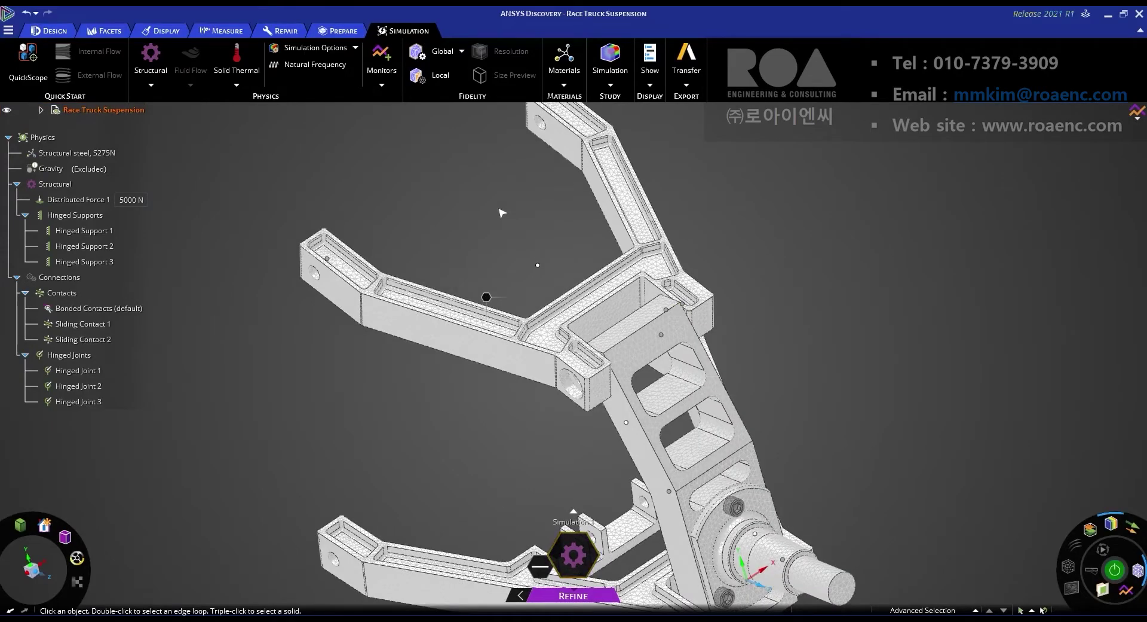
Add a local fidelity of 10 mm to the entire upper A-arm body.
{"action": "left_click", "coordinate": [441, 76]}
{"action": "middle_click_drag", "start_coordinate": [729, 317], "coordinate": [641, 236], "text": "shift"}
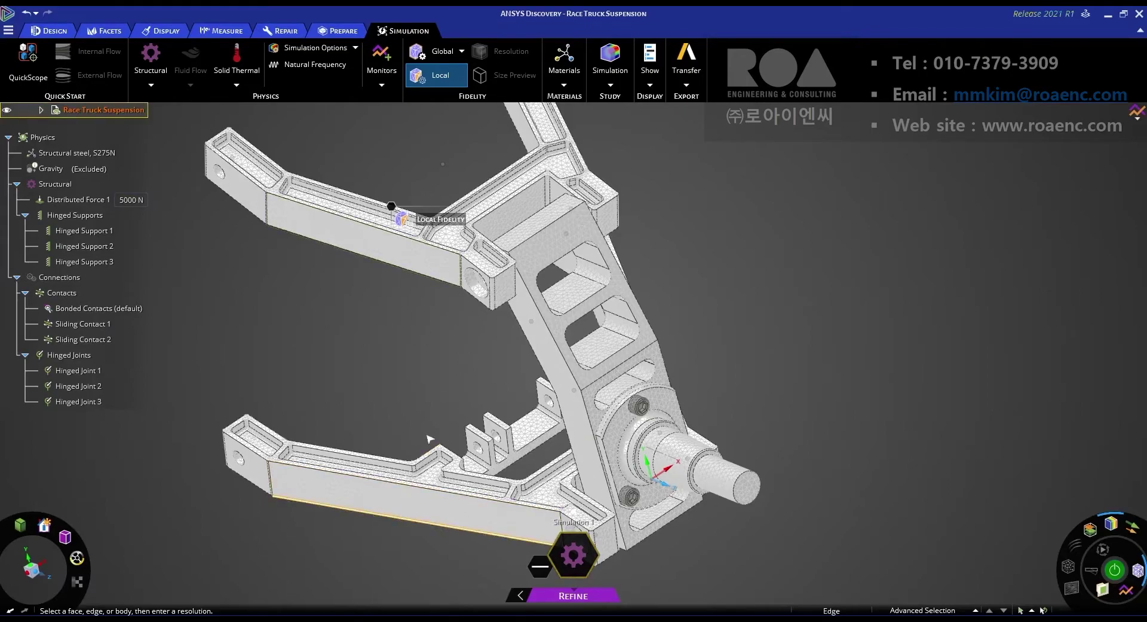
{"action": "triple_click", "coordinate": [386, 257]}
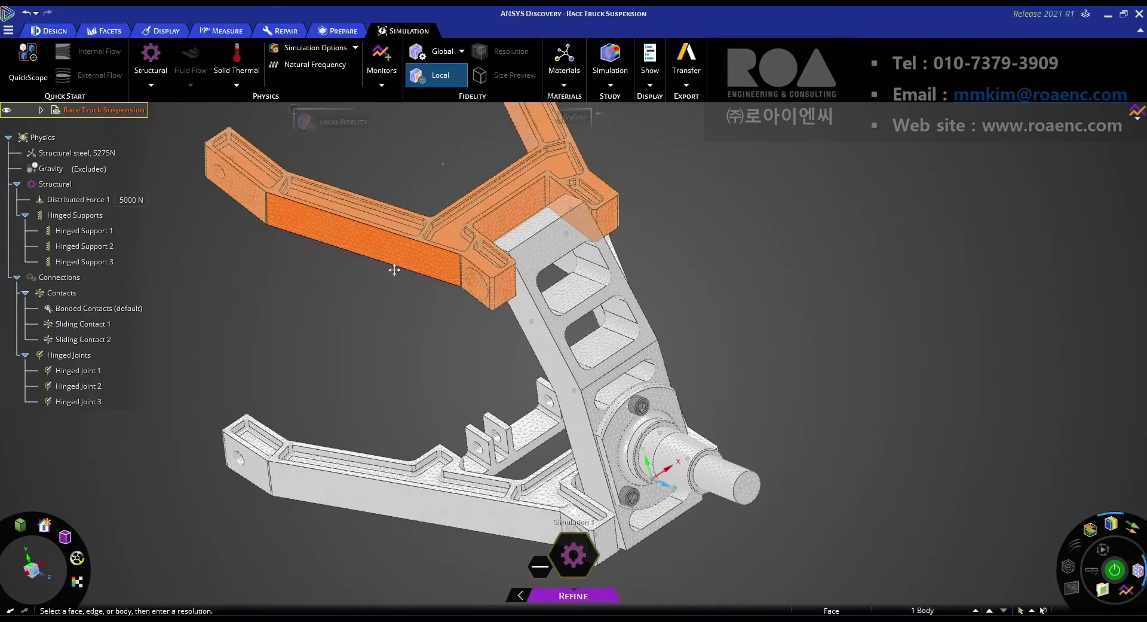
{"action": "middle_click_drag", "start_coordinate": [386, 257], "coordinate": [413, 352], "text": "ctrl"}
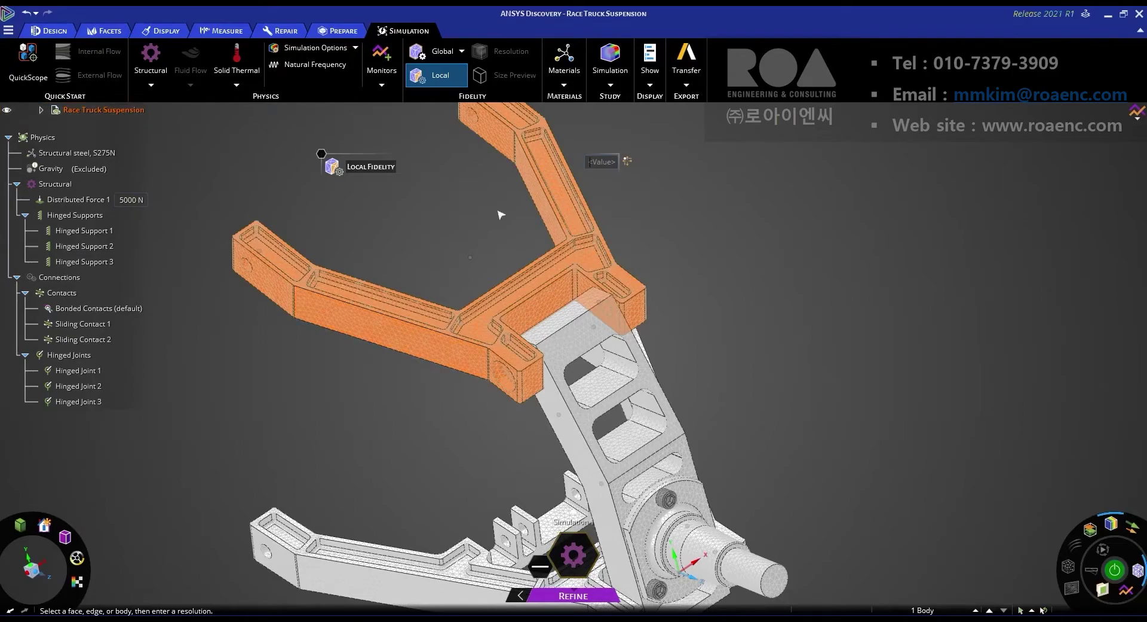
{"action": "left_click", "coordinate": [602, 161]}
{"action": "type", "text": "10 m"}
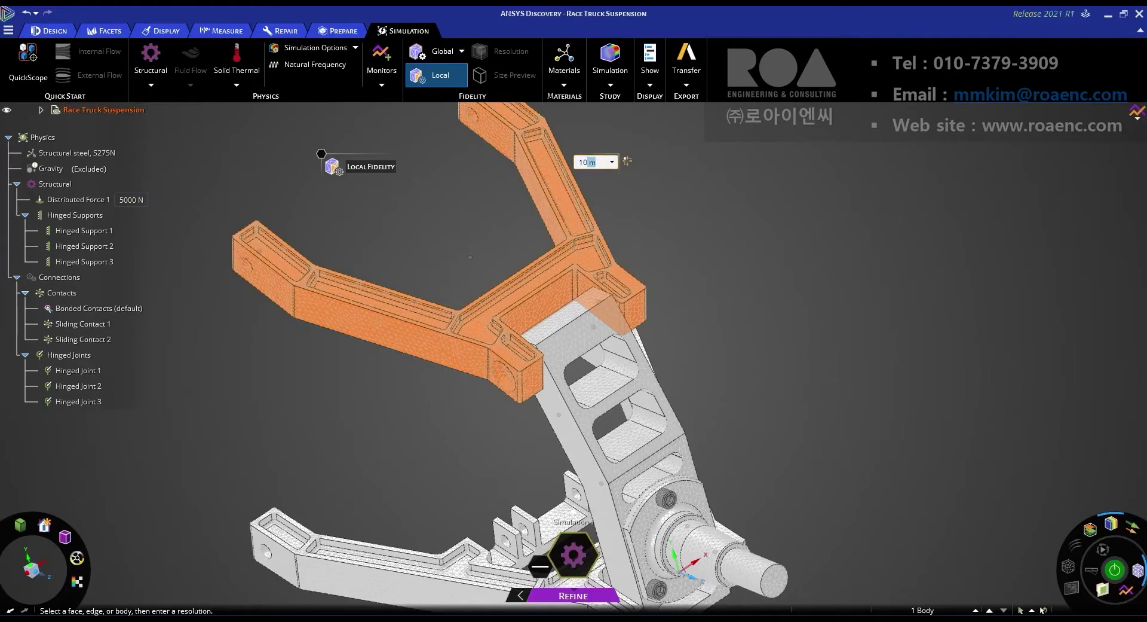
{"action": "left_click", "coordinate": [612, 162]}
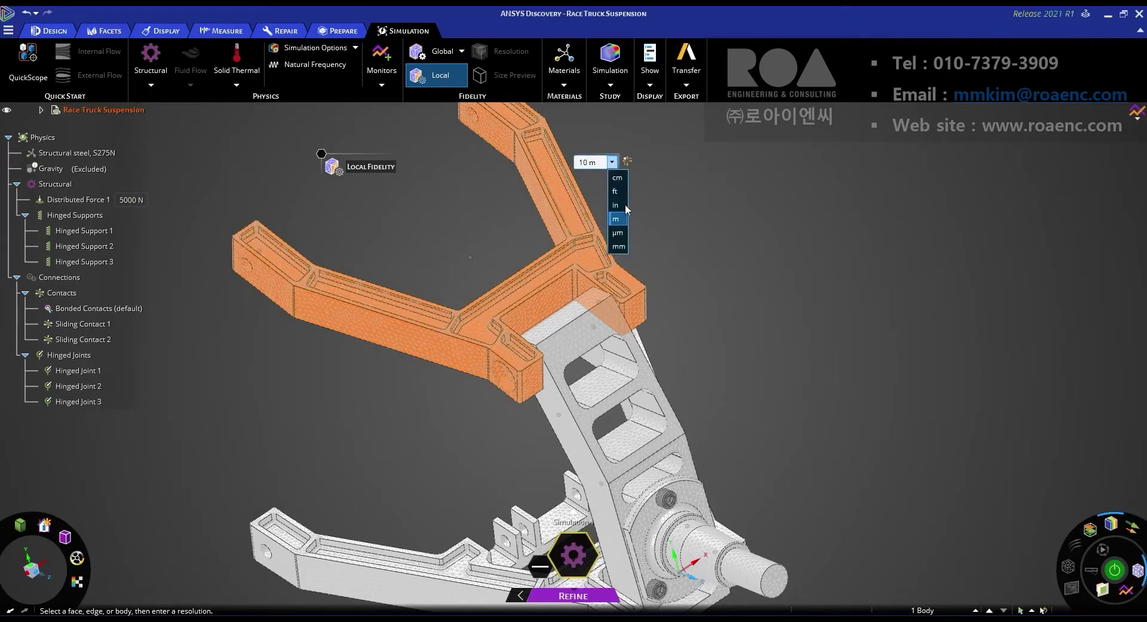
{"action": "left_click", "coordinate": [616, 247]}
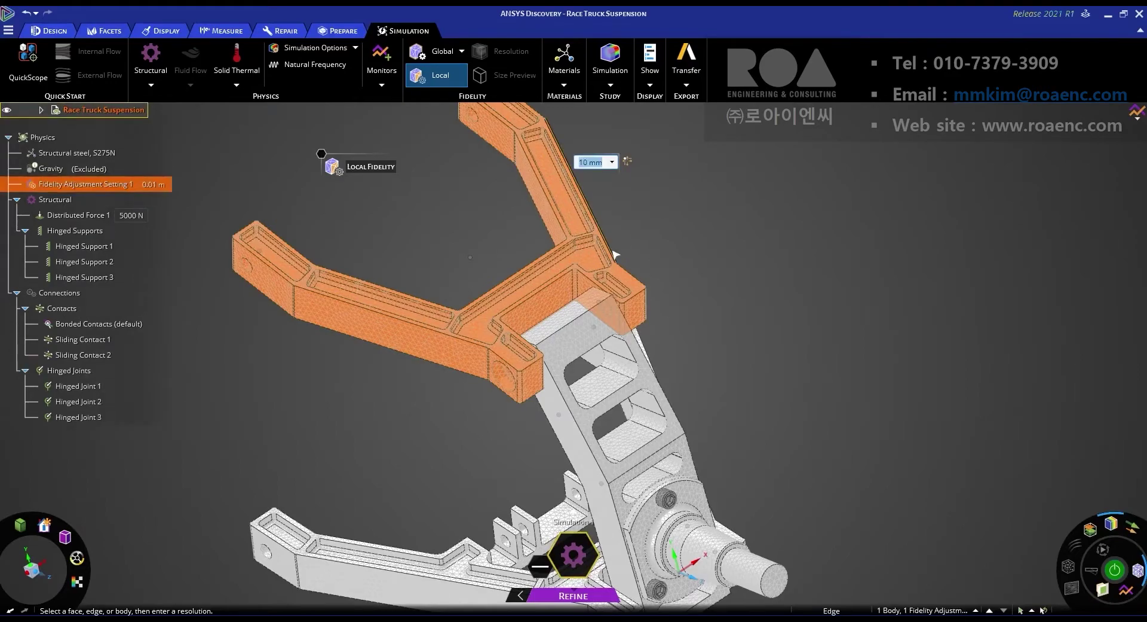
Add a local fidelity of 10 mm to the entire lower A-arm body and clear the selection.
{"action": "left_click", "coordinate": [415, 415]}
{"action": "middle_click_drag", "start_coordinate": [415, 415], "coordinate": [434, 452]}
{"action": "triple_click", "coordinate": [434, 452]}
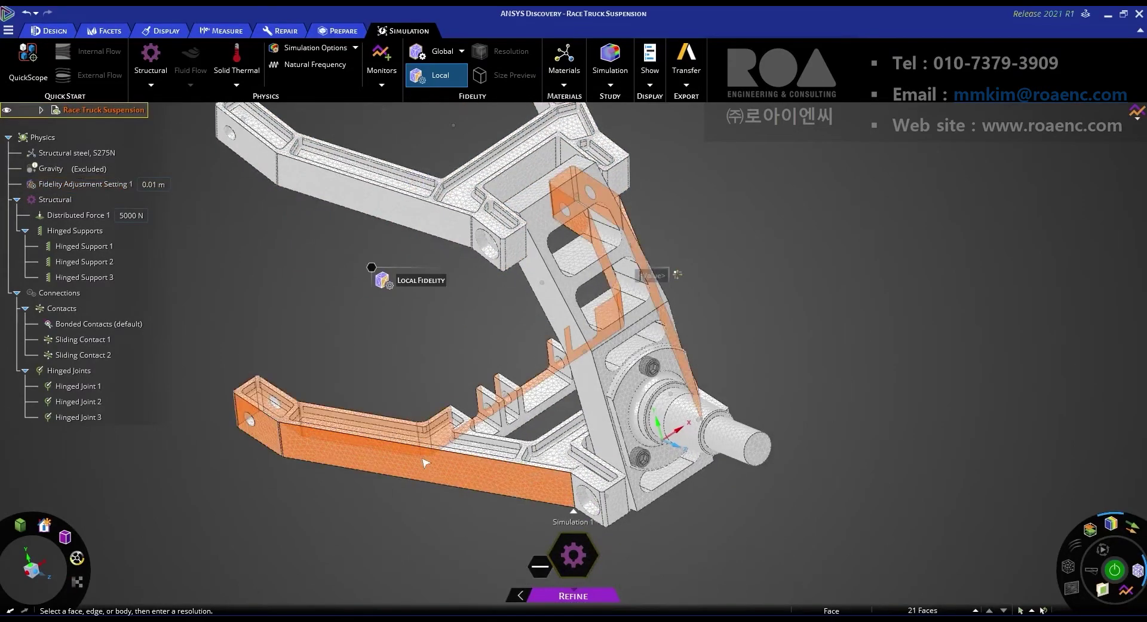
{"action": "type", "text": "10"}
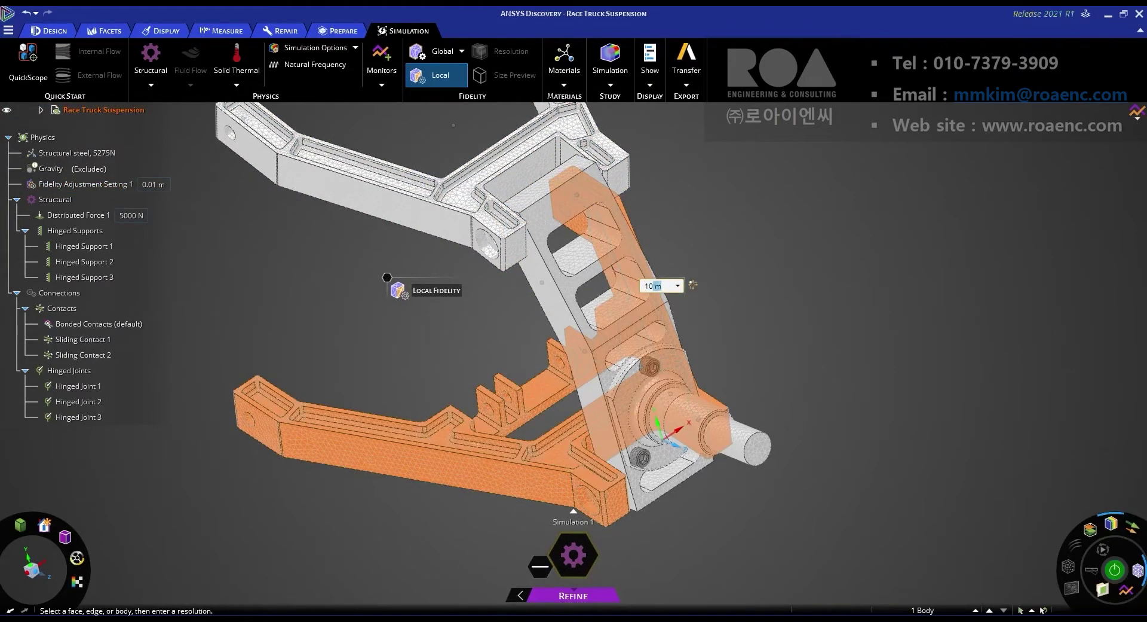
{"action": "left_click", "coordinate": [675, 286]}
{"action": "left_click", "coordinate": [686, 375]}
{"action": "left_click", "coordinate": [839, 359]}
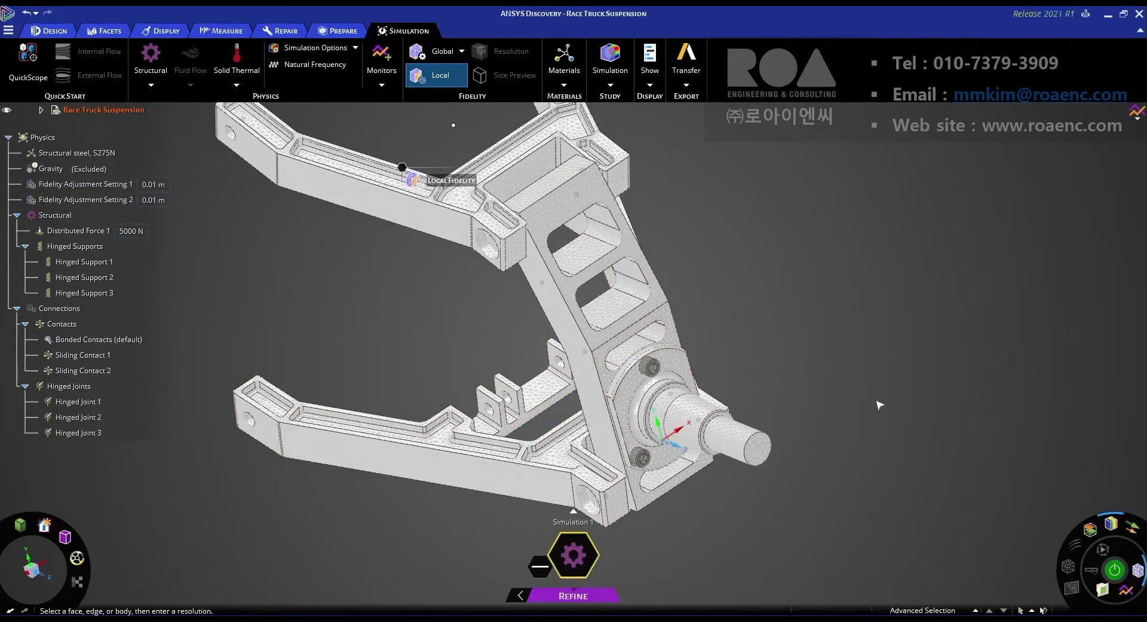
Solve the simulation with the local fidelity settings and inspect the mesh on the lower A-arm, upright and spindle.
{"action": "left_click", "coordinate": [1122, 574]}
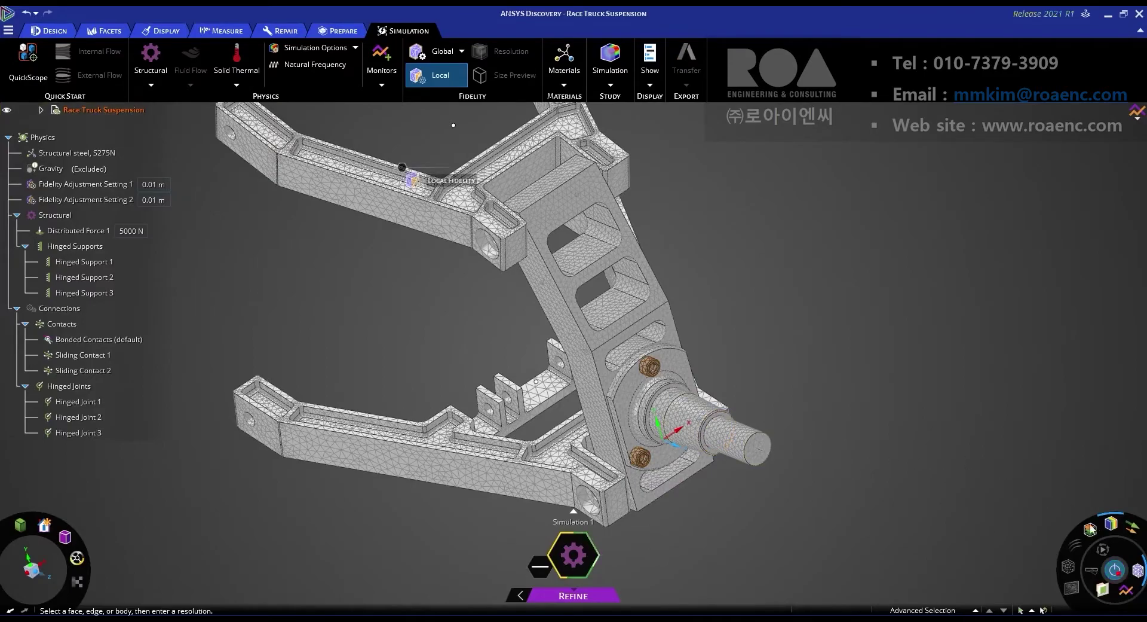
{"action": "scroll", "coordinate": [823, 399], "scroll_direction": "up", "scroll_amount": 5}
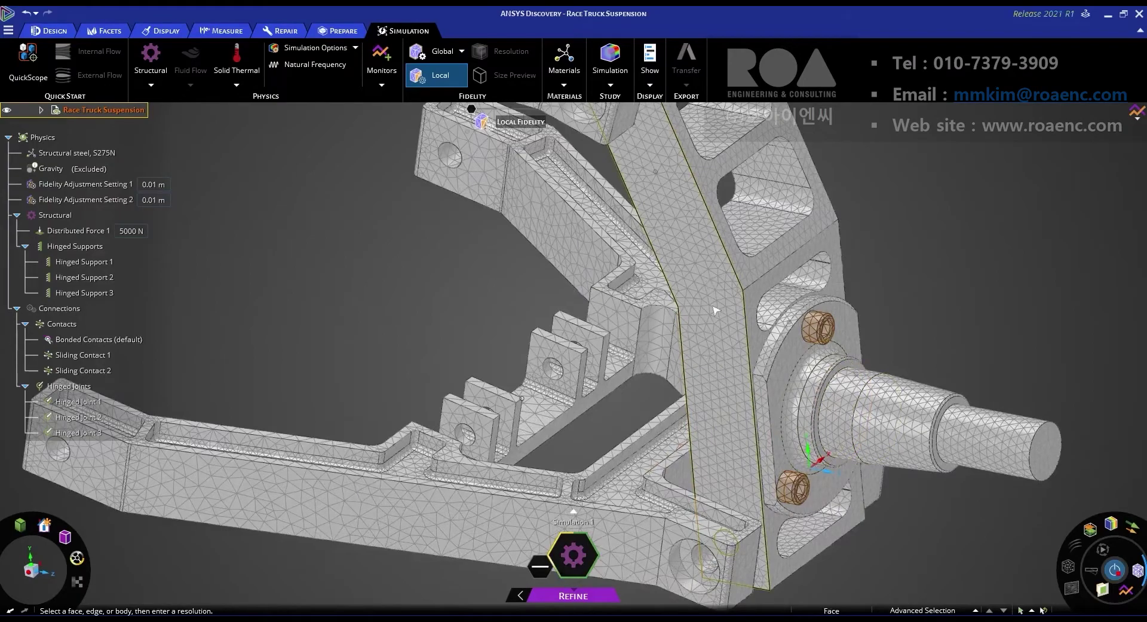
{"action": "scroll", "coordinate": [784, 442], "scroll_direction": "up", "scroll_amount": 3}
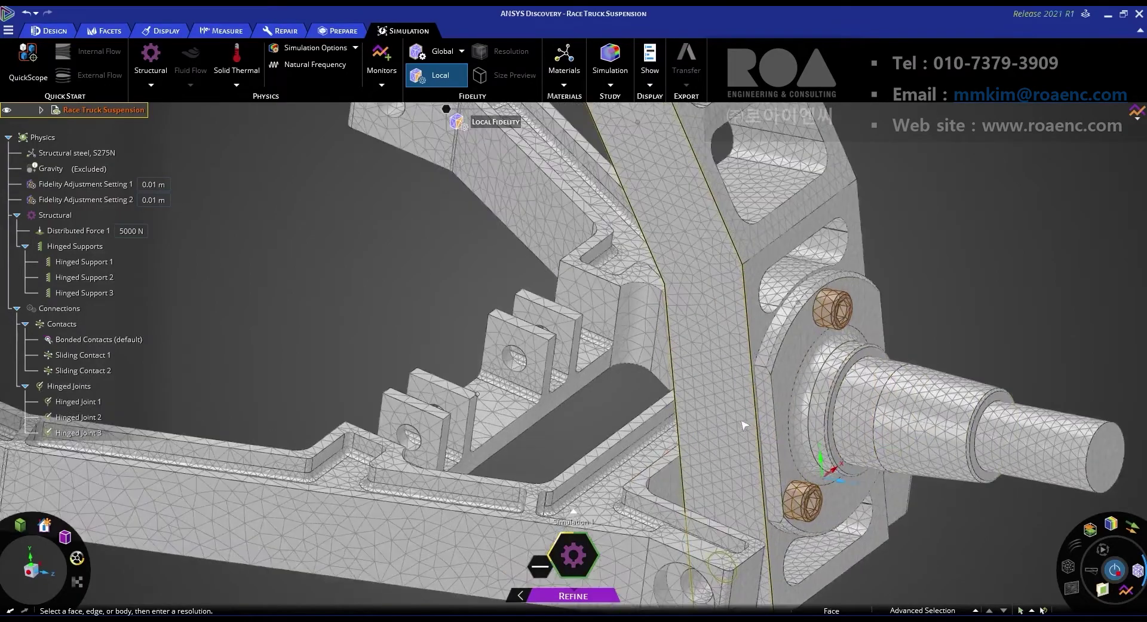
{"action": "middle_click_drag", "start_coordinate": [784, 442], "coordinate": [780, 305], "text": "shift"}
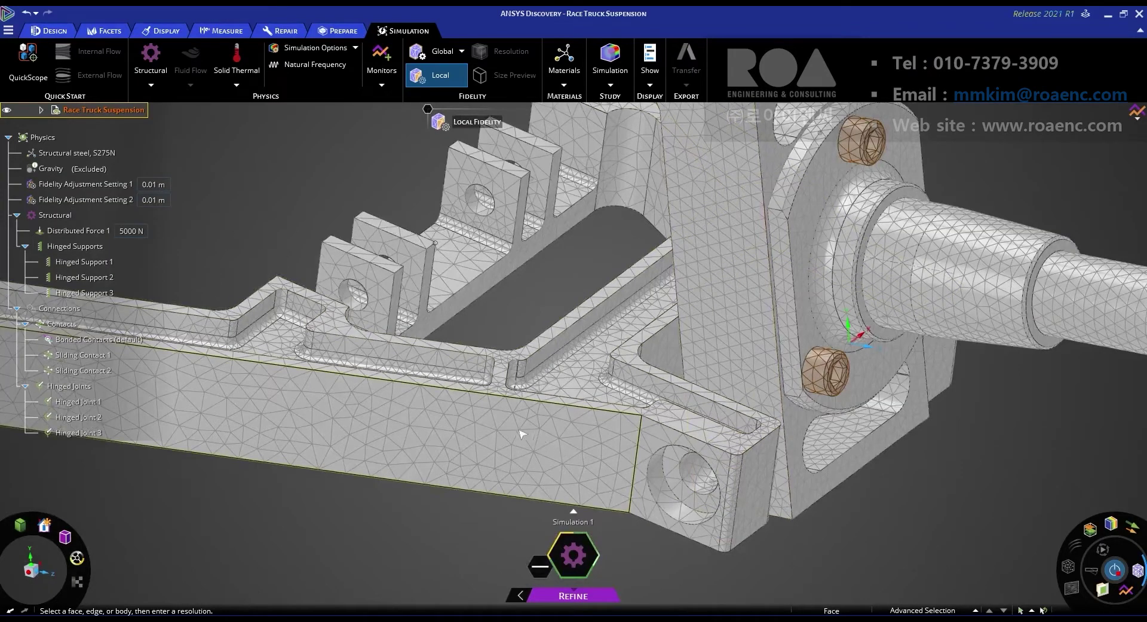
Examine the locally refined mesh in the lower A-arm's pockets, around its pocket fillets and across the whole suspension.
{"action": "middle_click_drag", "start_coordinate": [580, 447], "coordinate": [553, 488]}
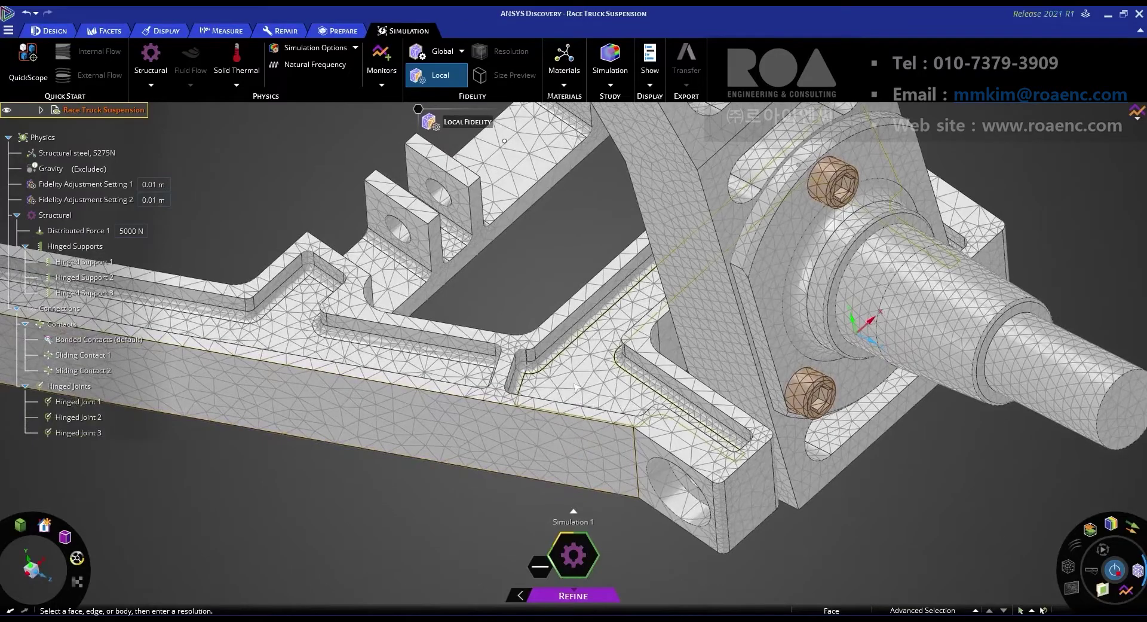
{"action": "middle_click_drag", "start_coordinate": [592, 372], "coordinate": [590, 383]}
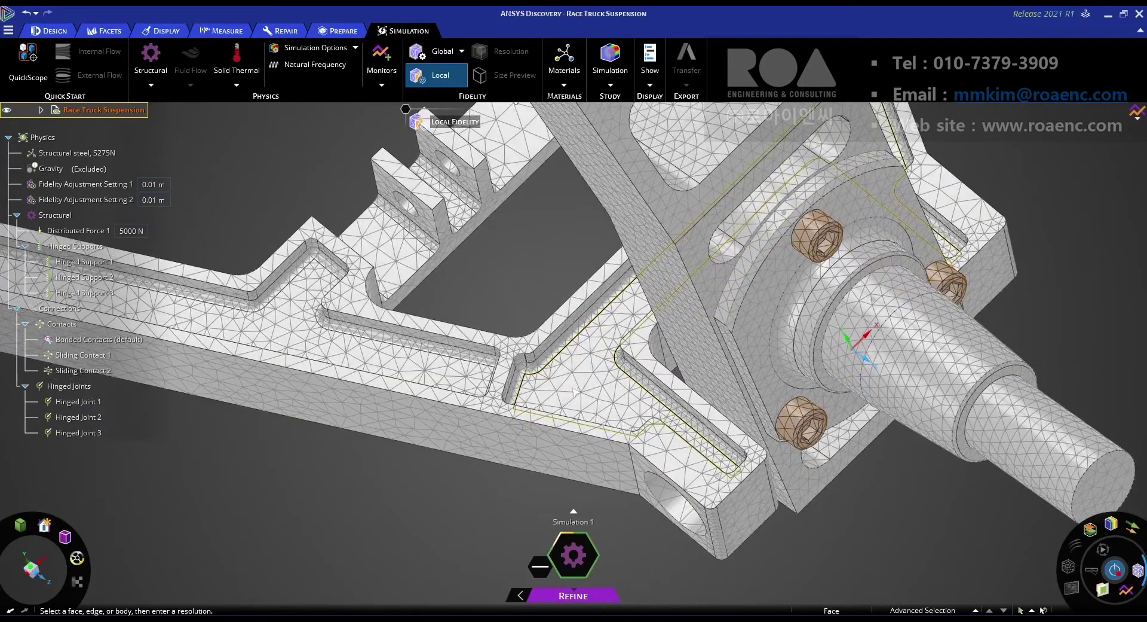
{"action": "scroll", "coordinate": [577, 387], "scroll_direction": "up", "scroll_amount": 5}
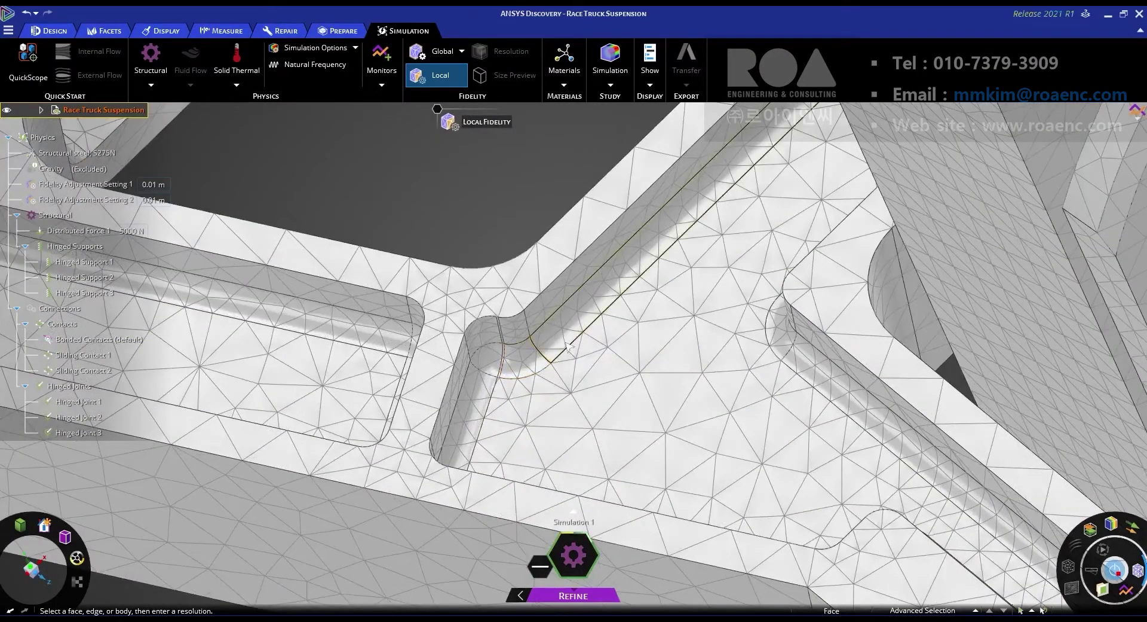
{"action": "left_click", "coordinate": [542, 297]}
{"action": "scroll", "coordinate": [530, 322], "scroll_direction": "down", "scroll_amount": 3}
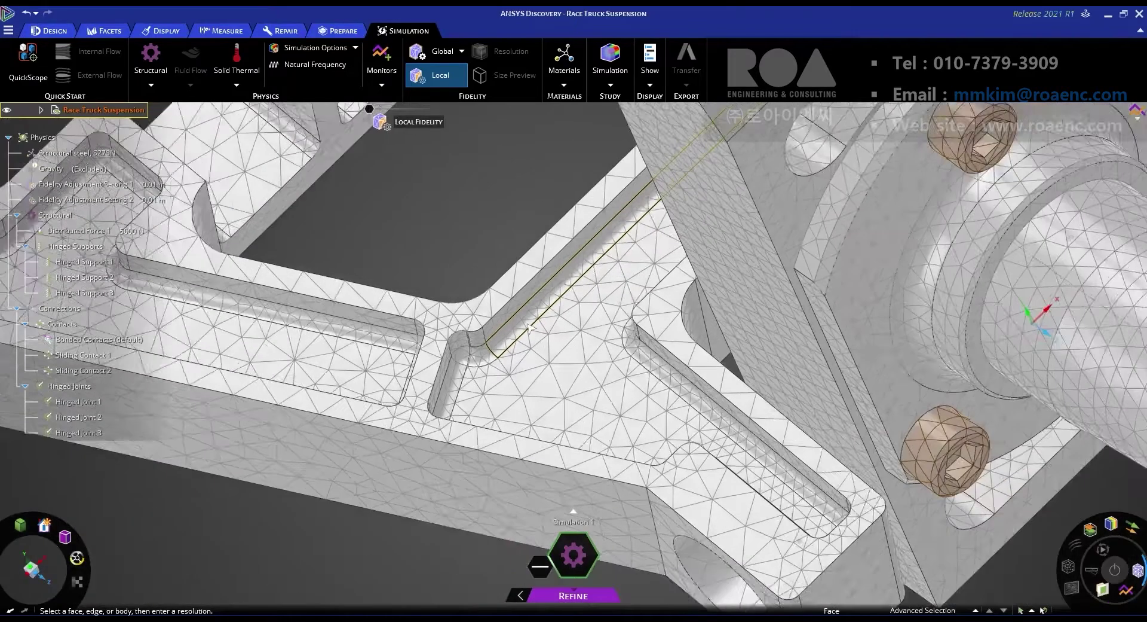
{"action": "scroll", "coordinate": [528, 326], "scroll_direction": "down", "scroll_amount": 2}
{"action": "scroll", "coordinate": [550, 383], "scroll_direction": "down", "scroll_amount": 3}
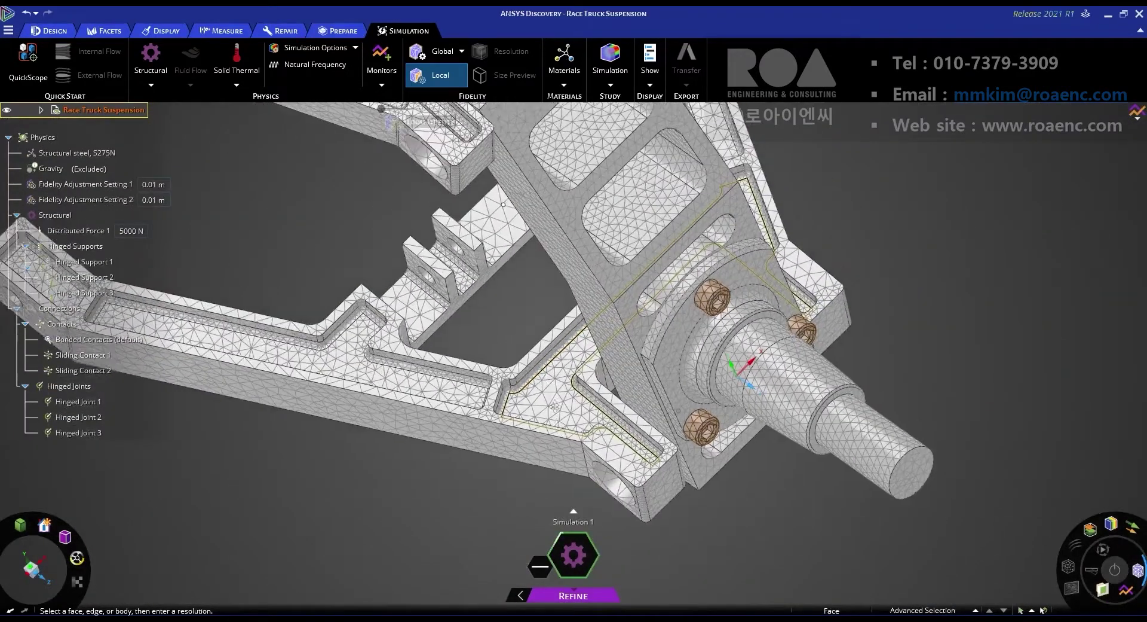
{"action": "scroll", "coordinate": [553, 405], "scroll_direction": "down", "scroll_amount": 1}
{"action": "middle_click_drag", "start_coordinate": [554, 405], "coordinate": [525, 365]}
{"action": "scroll", "coordinate": [526, 380], "scroll_direction": "up", "scroll_amount": 2}
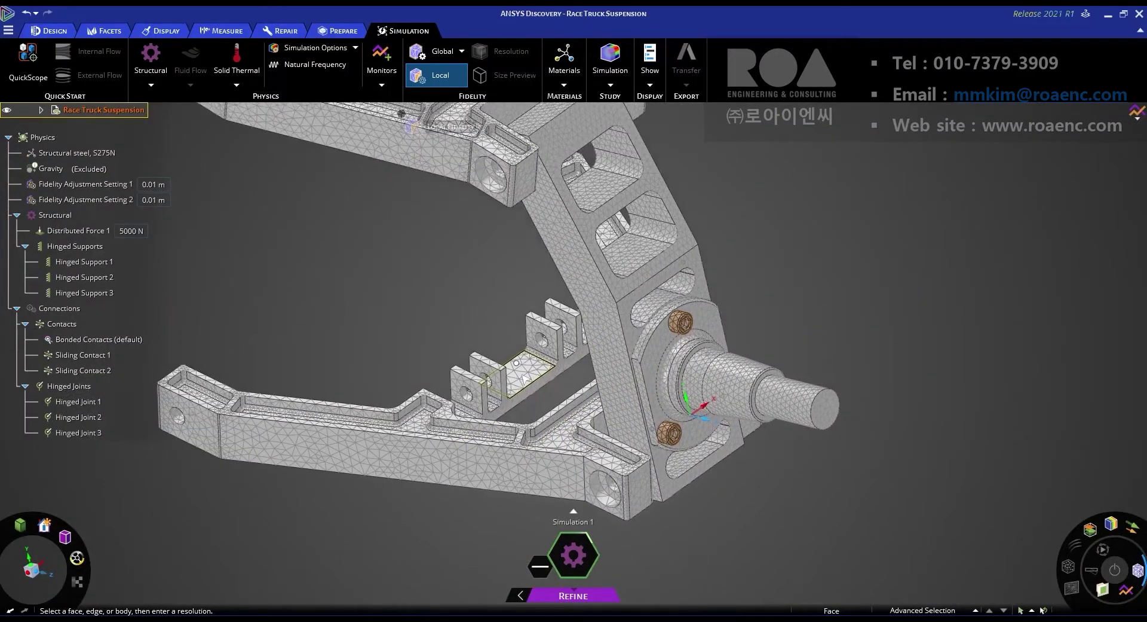
{"action": "scroll", "coordinate": [525, 378], "scroll_direction": "down", "scroll_amount": 1}
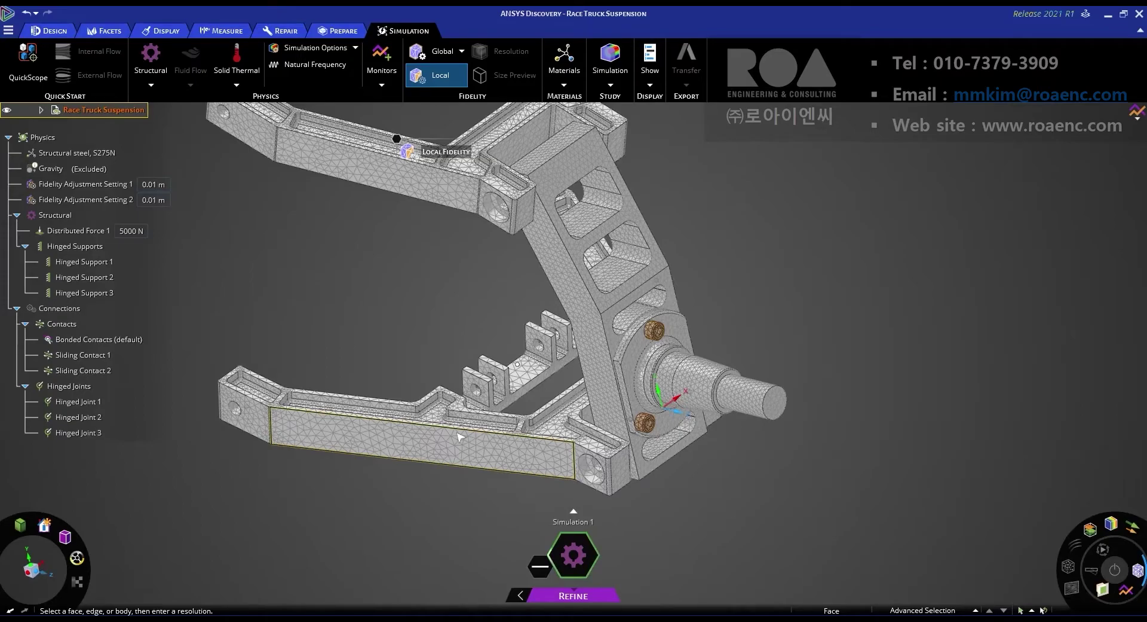
{"action": "mouse_move", "coordinate": [555, 595]}
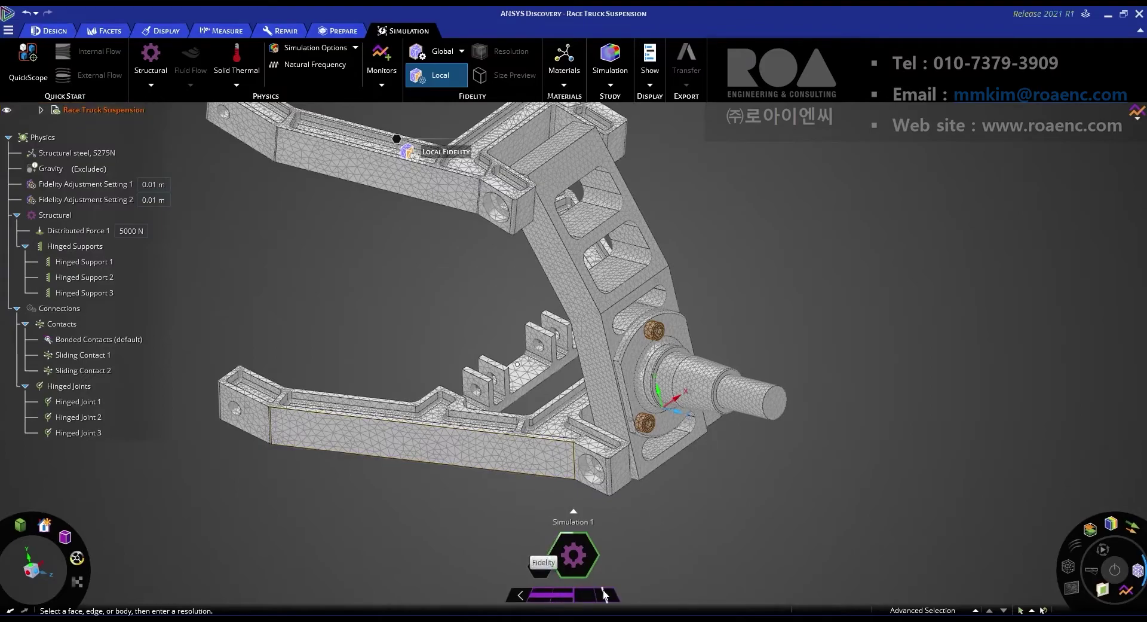